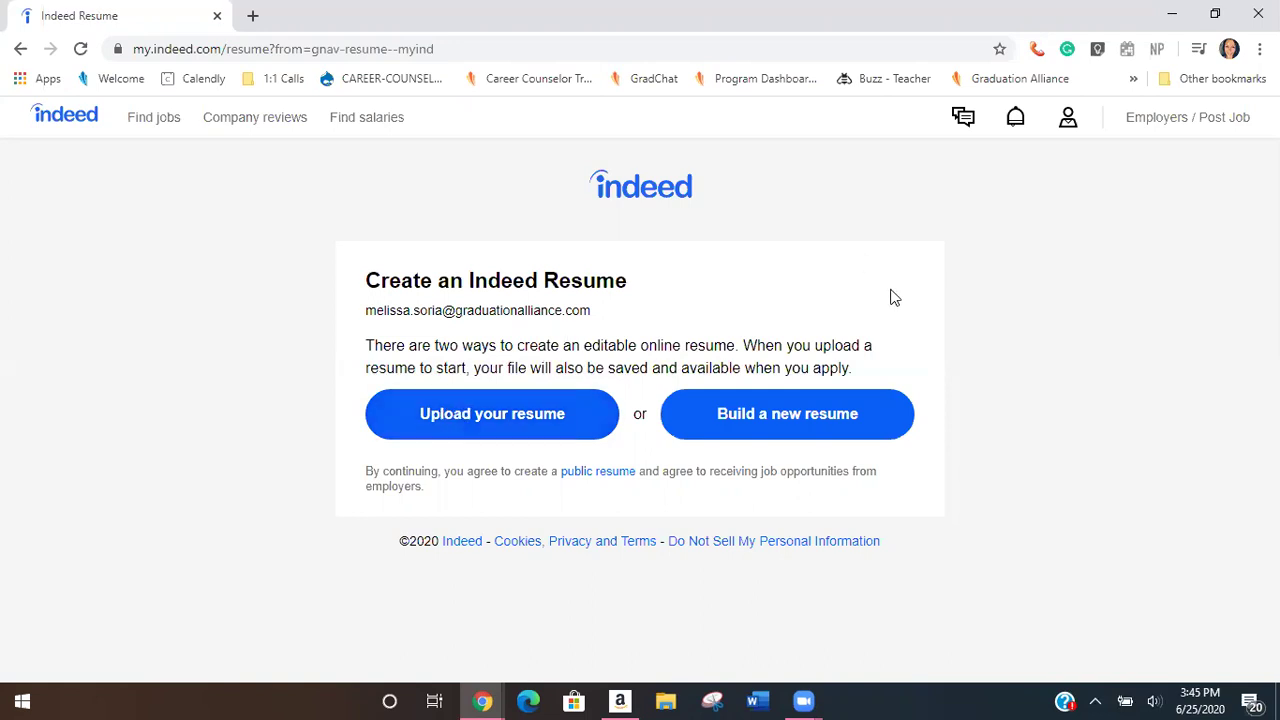
- Start building a new resume and fill in the basics with the saved first name, last name, city and phone number
{"action": "left_click", "coordinate": [785, 424]}
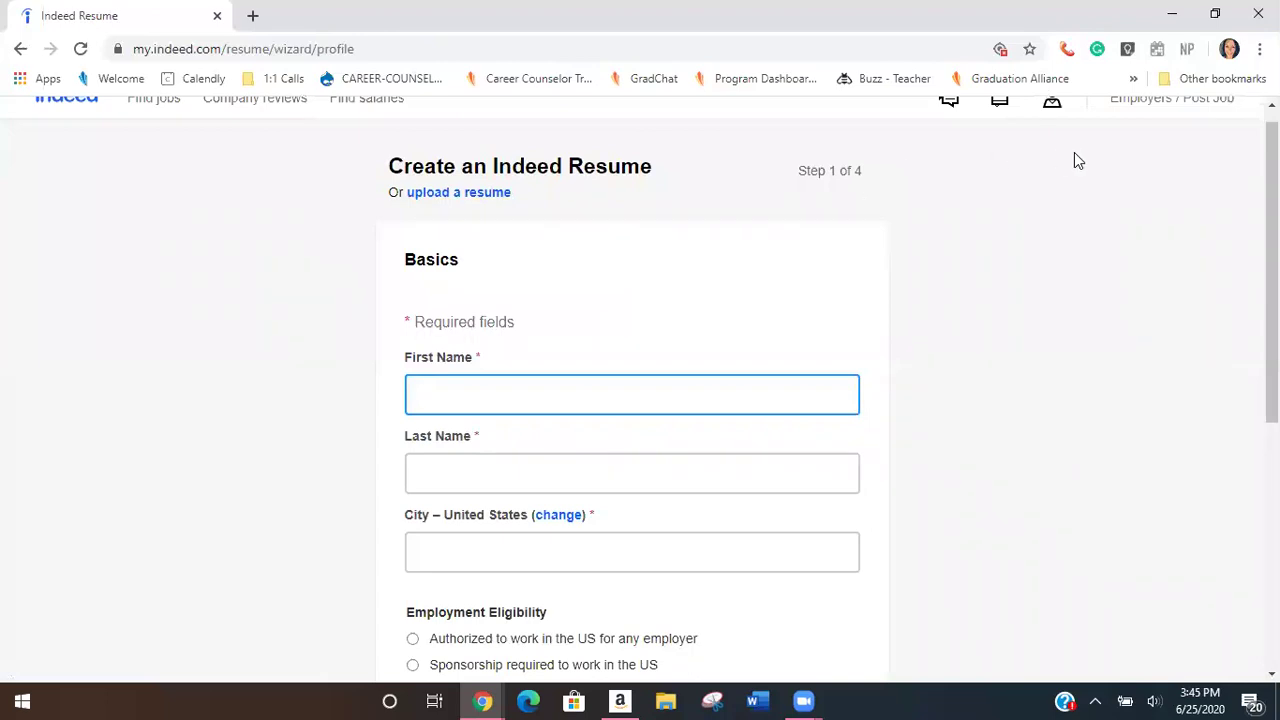
{"action": "scroll", "coordinate": [640, 389], "scroll_direction": "down", "scroll_amount": 2}
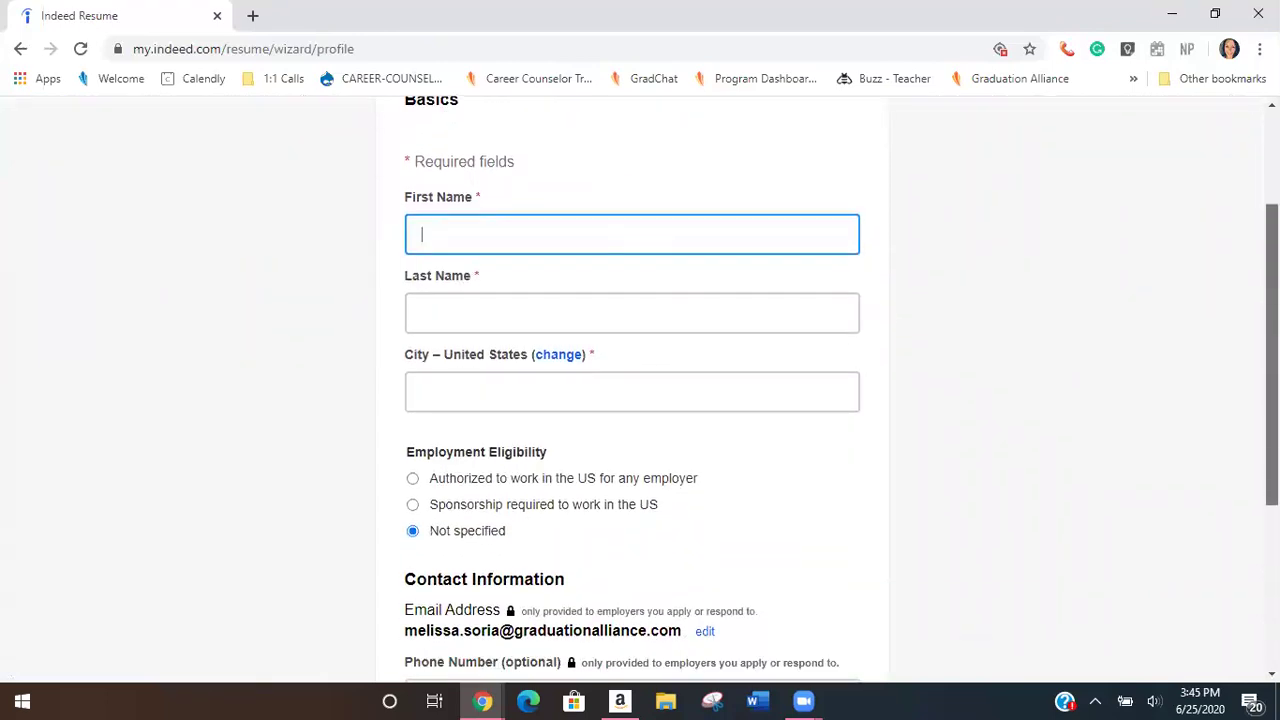
{"action": "left_click", "coordinate": [643, 217]}
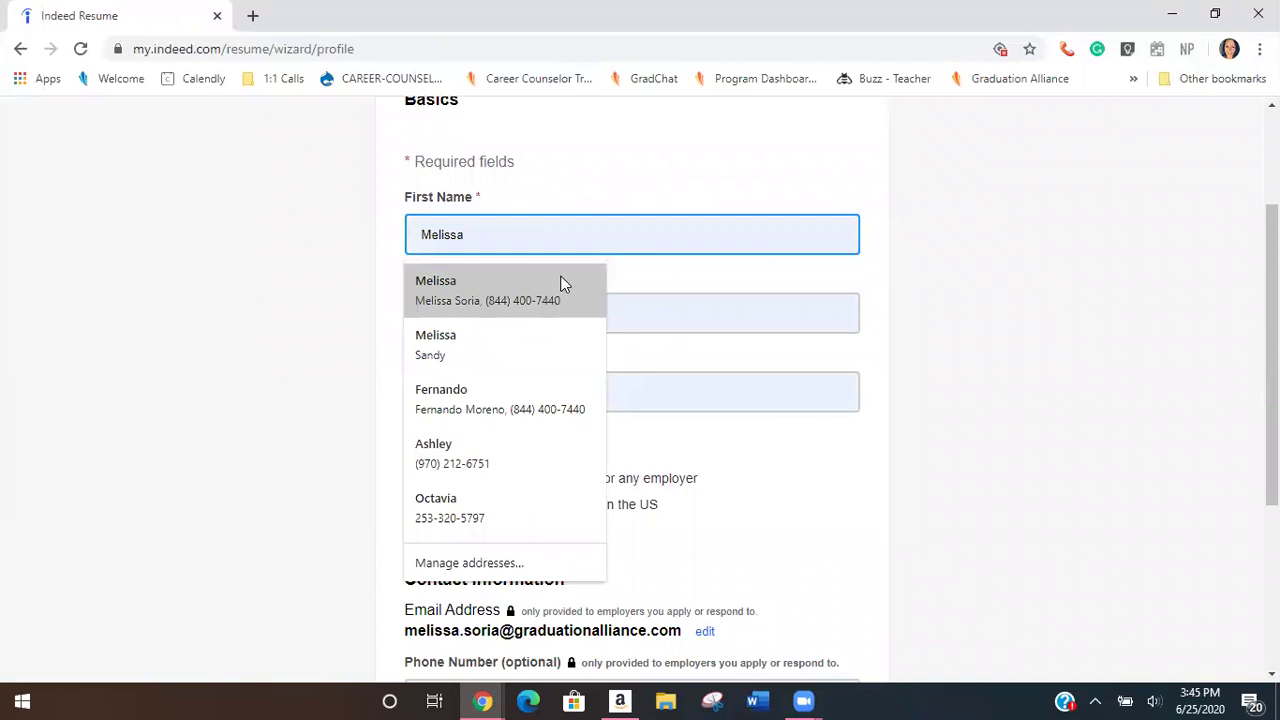
{"action": "left_click", "coordinate": [560, 283]}
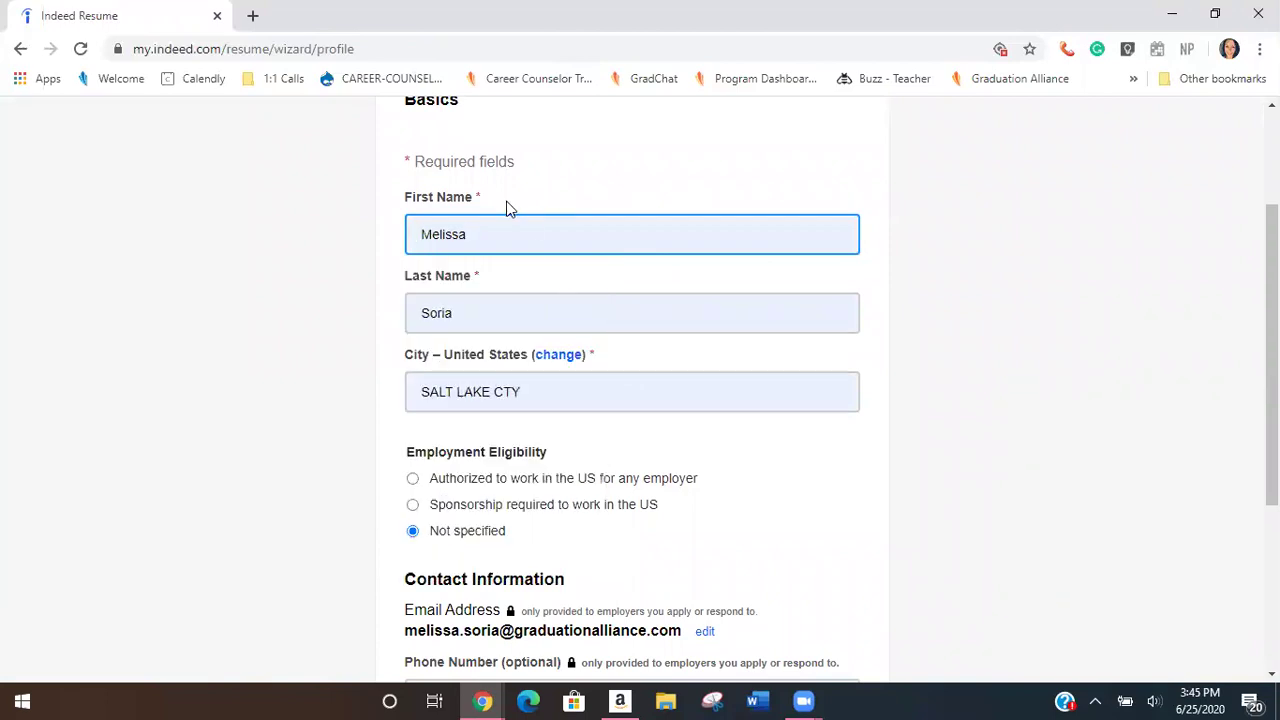
- Keep the phone number hidden on Indeed and continue to the Education section
{"action": "left_click_drag", "start_coordinate": [1271, 345], "coordinate": [1271, 441]}
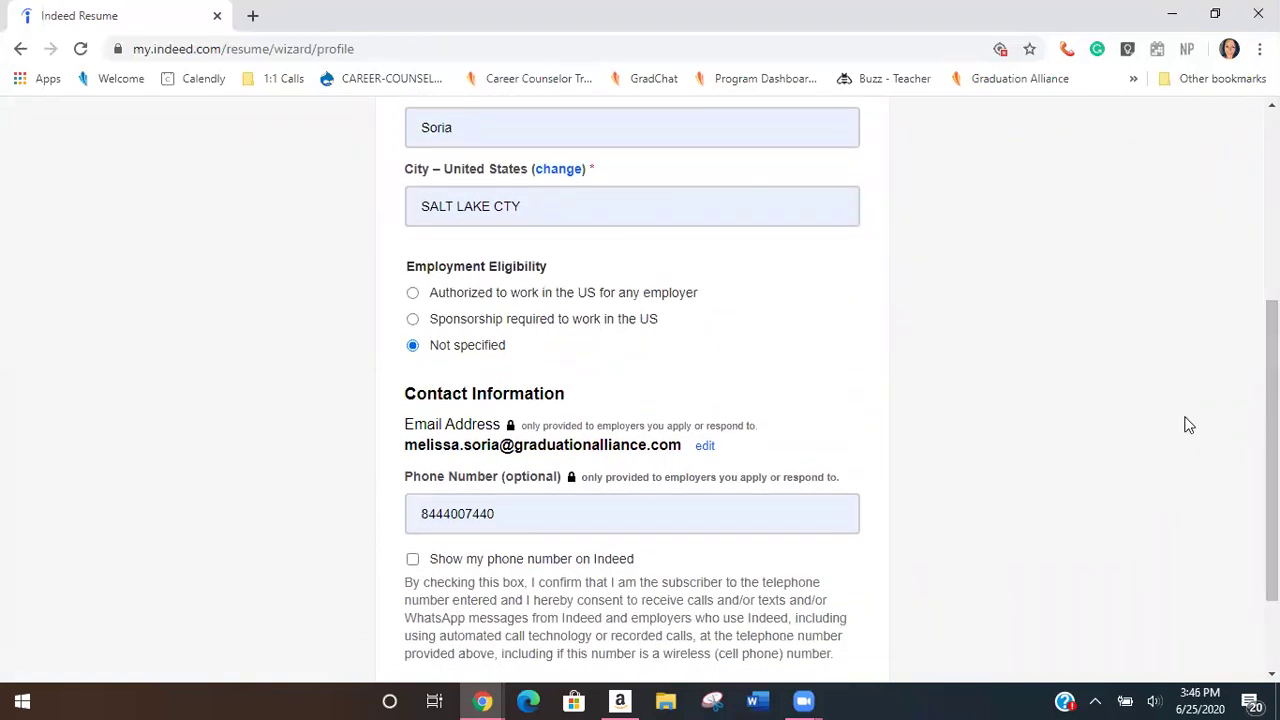
{"action": "left_click_drag", "start_coordinate": [1271, 450], "coordinate": [1271, 515]}
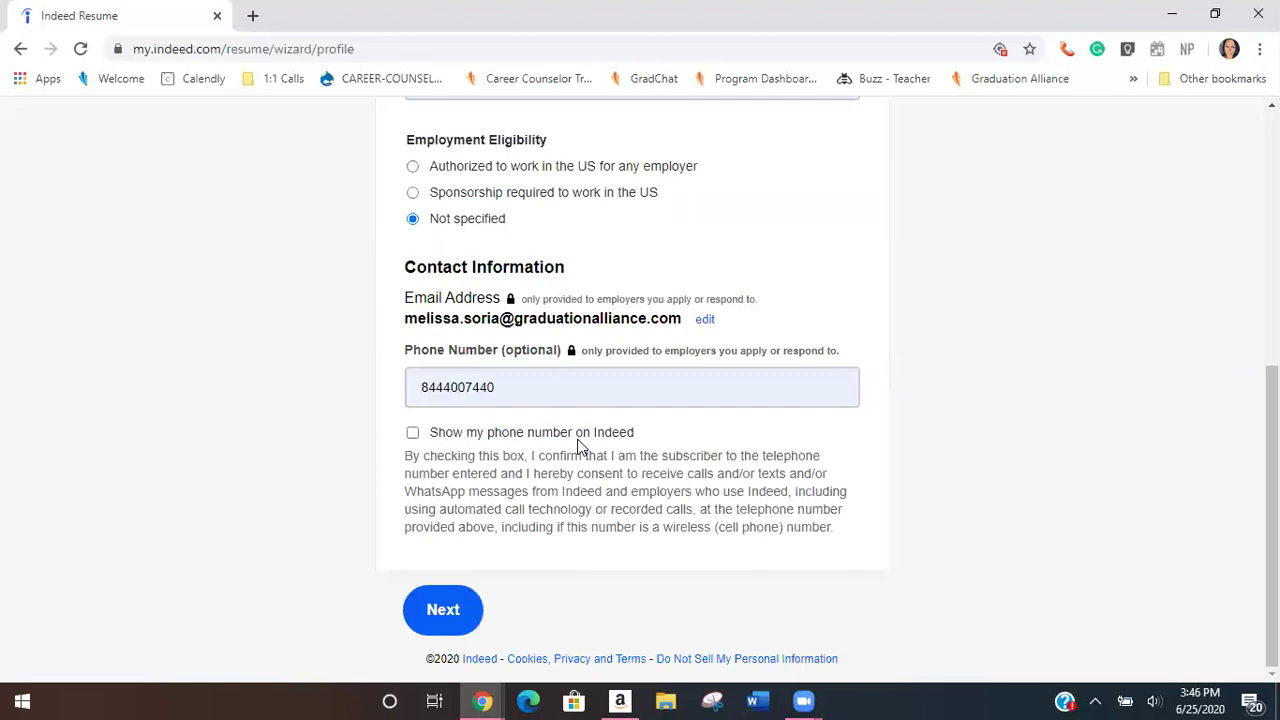
{"action": "left_click", "coordinate": [412, 440]}
{"action": "left_click", "coordinate": [412, 438]}
{"action": "left_click", "coordinate": [444, 610]}
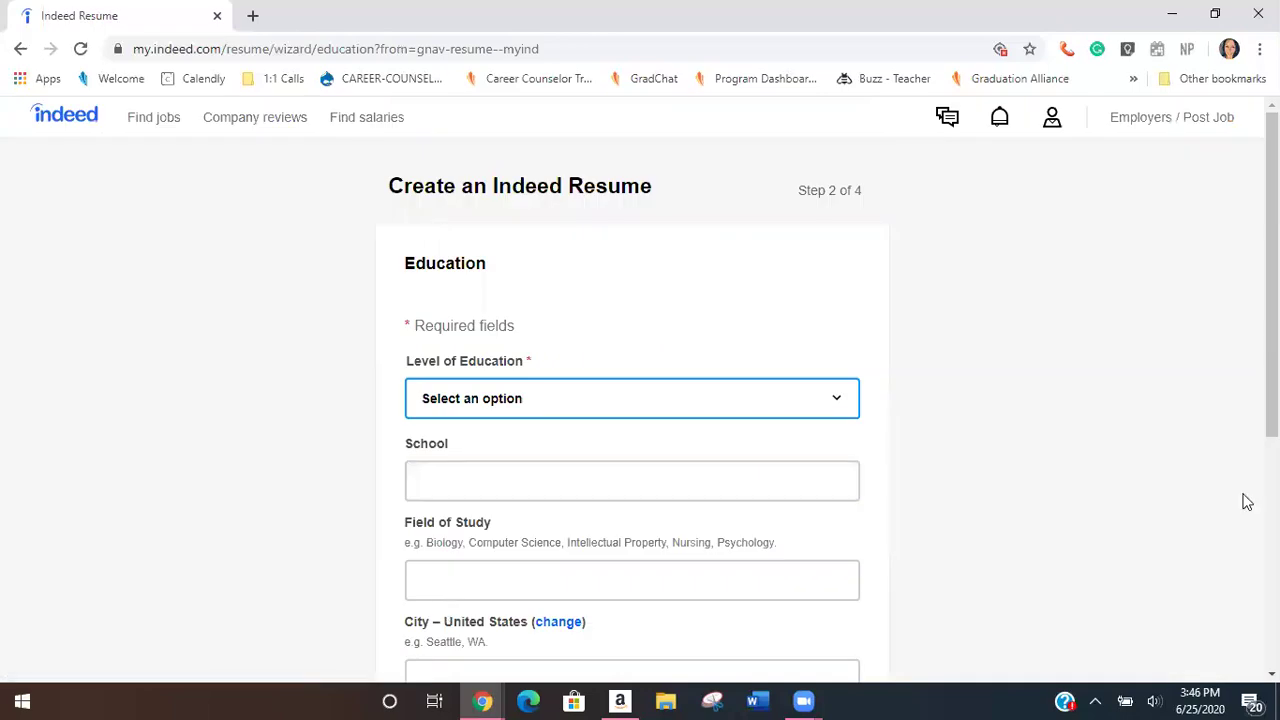
- Set the level of education to Custom with the education type High school or equivalent
{"action": "scroll", "coordinate": [1272, 300], "scroll_direction": "down", "scroll_amount": 1}
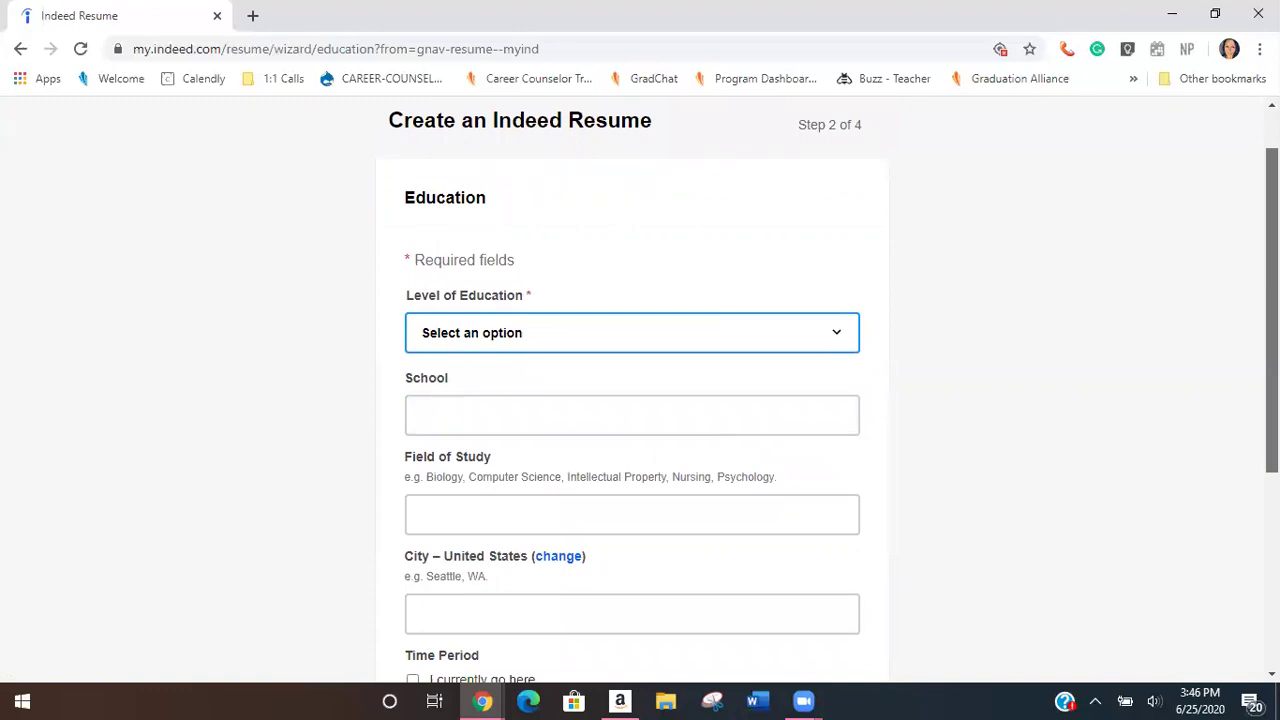
{"action": "scroll", "coordinate": [1272, 300], "scroll_direction": "down", "scroll_amount": 1}
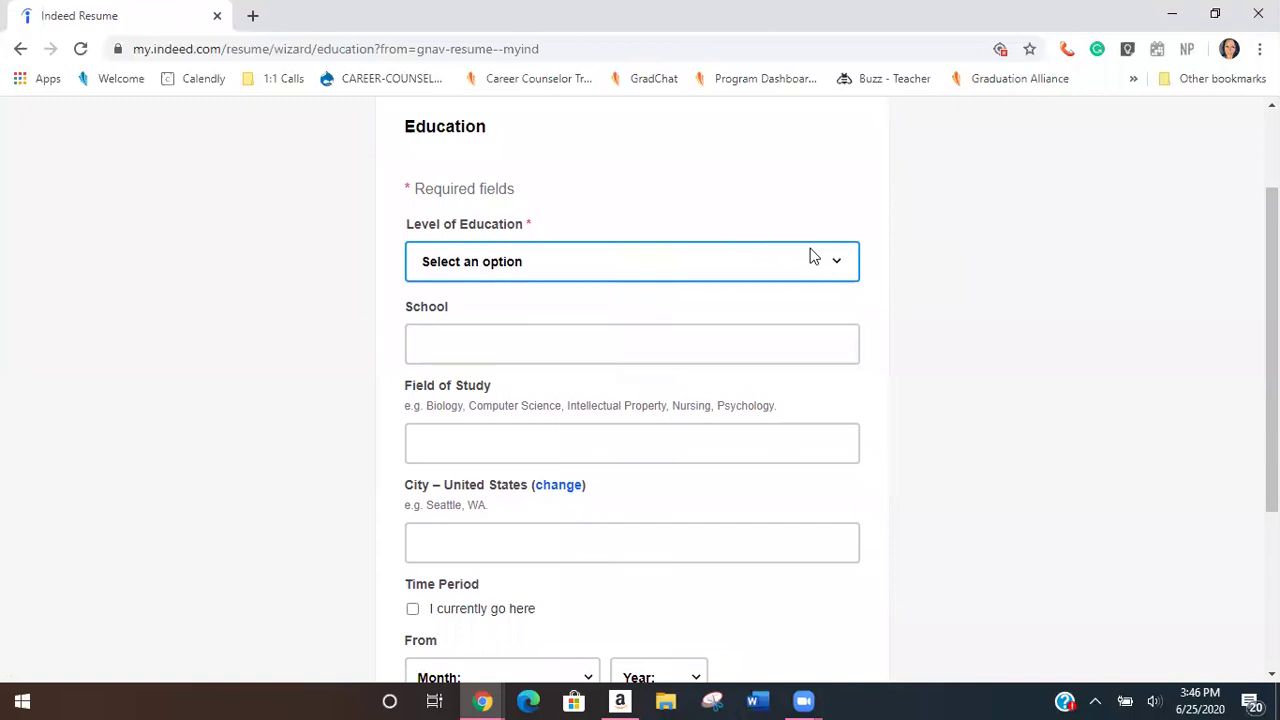
{"action": "left_click", "coordinate": [834, 262]}
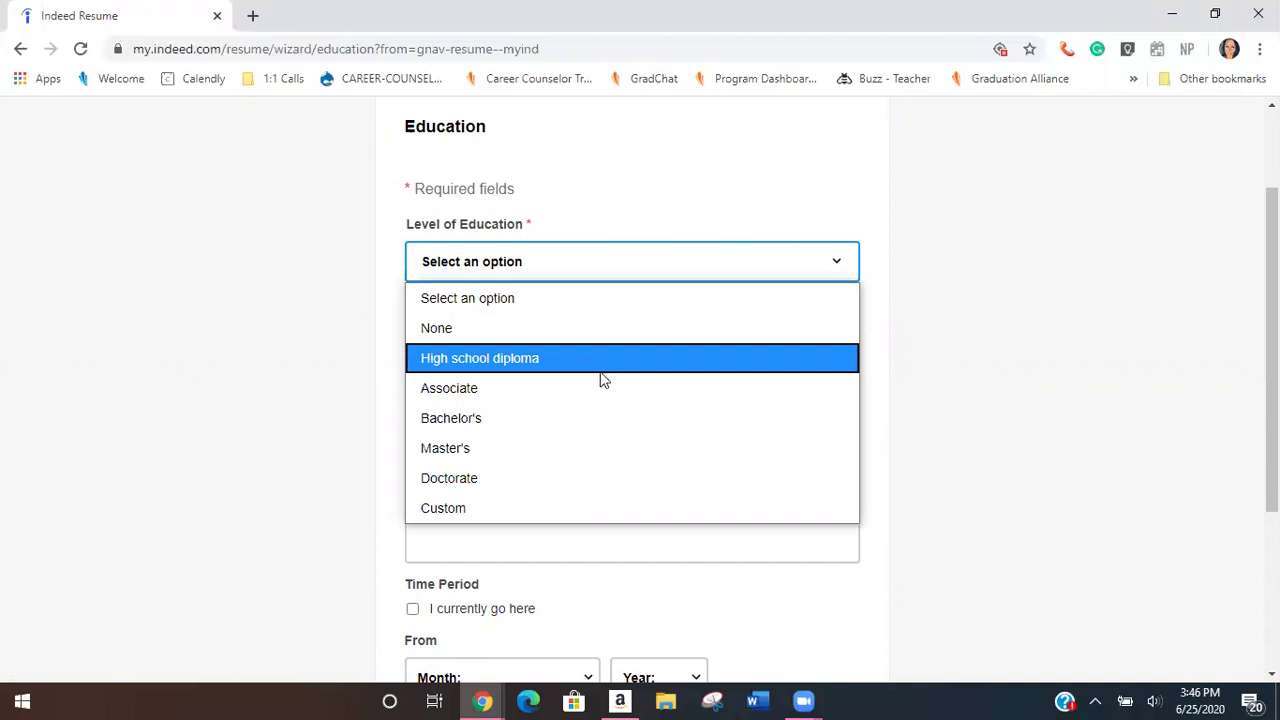
{"action": "left_click", "coordinate": [504, 508]}
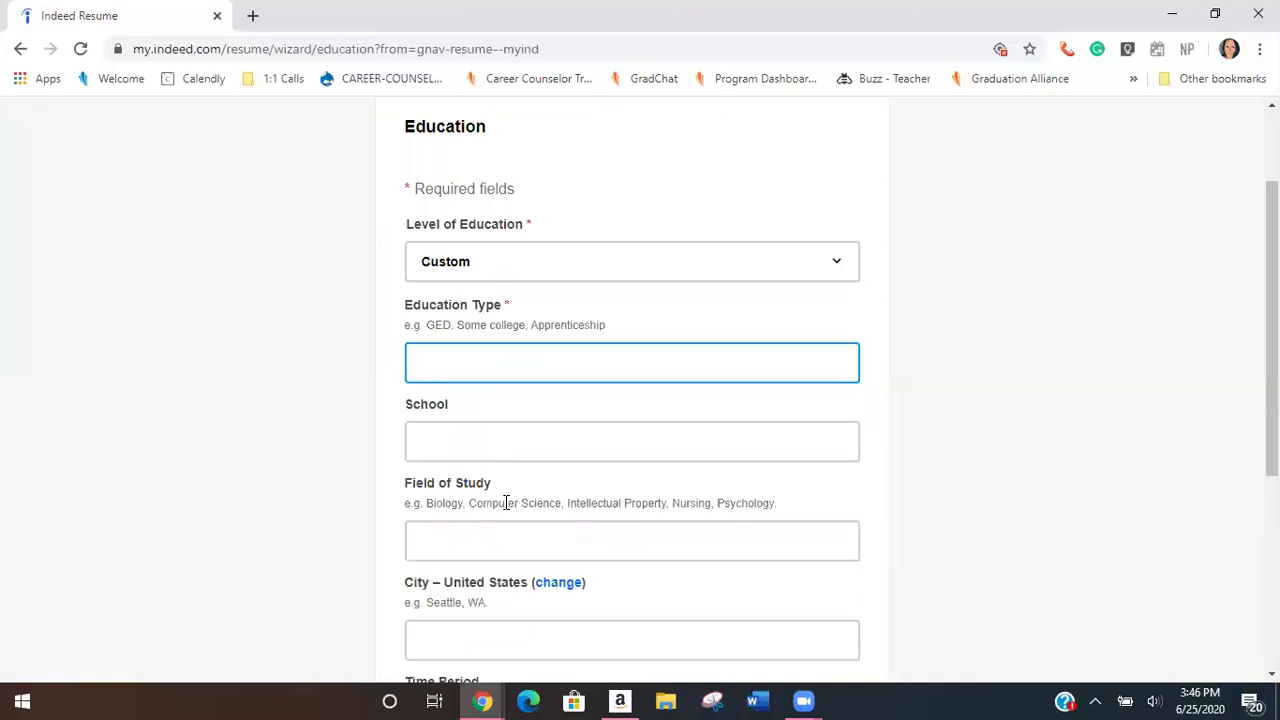
{"action": "type", "text": "high"}
{"action": "left_click", "coordinate": [465, 408]}
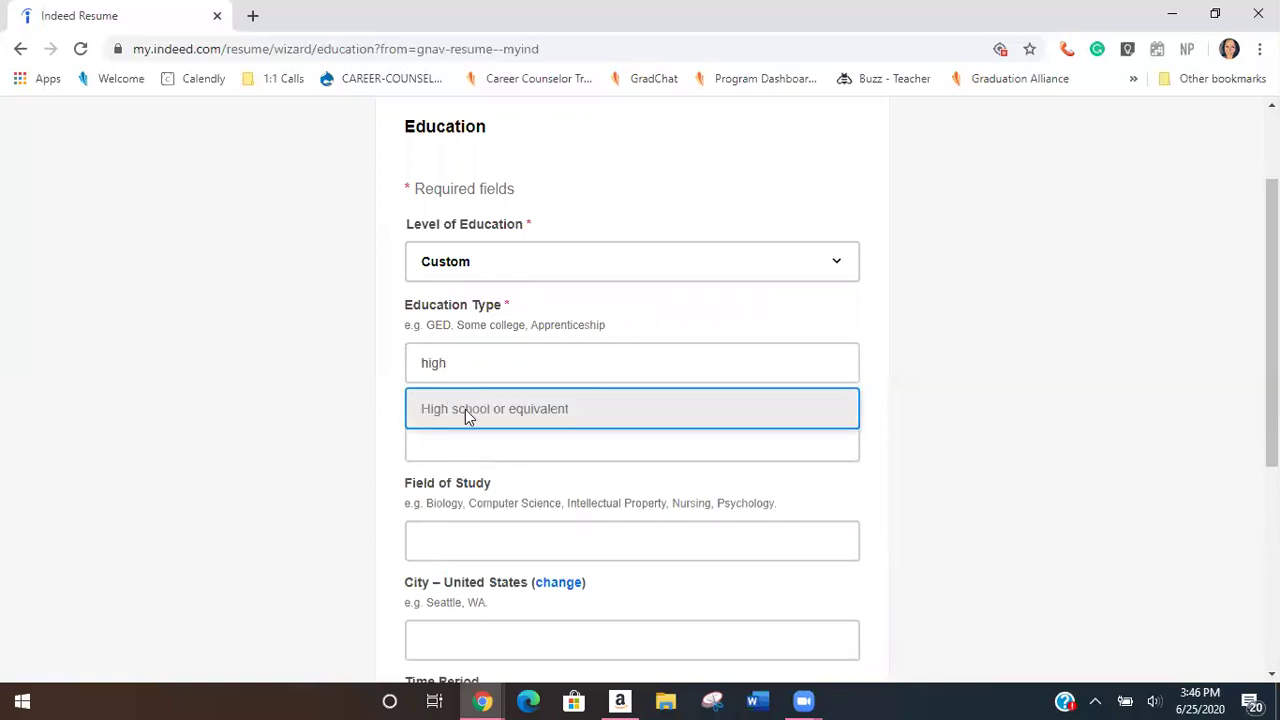
- Enter The American Academy as the school
{"action": "left_click", "coordinate": [457, 438]}
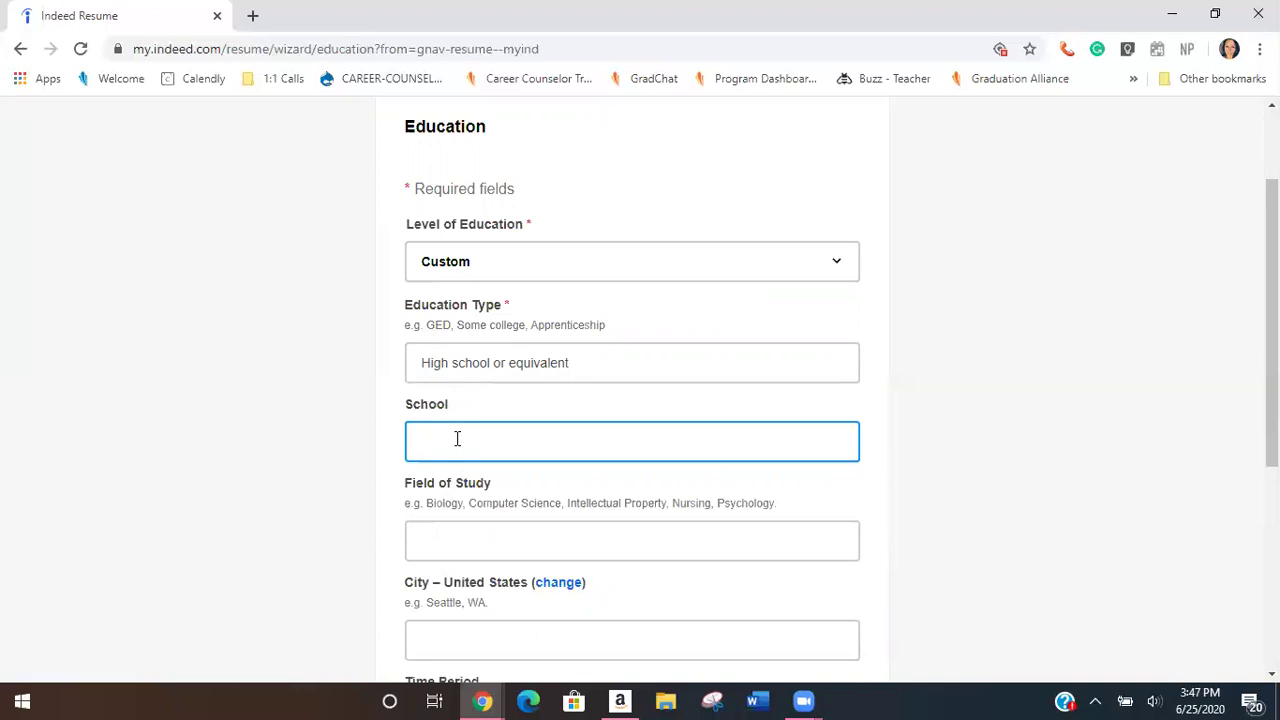
{"action": "left_click_drag", "start_coordinate": [1273, 350], "coordinate": [1273, 420]}
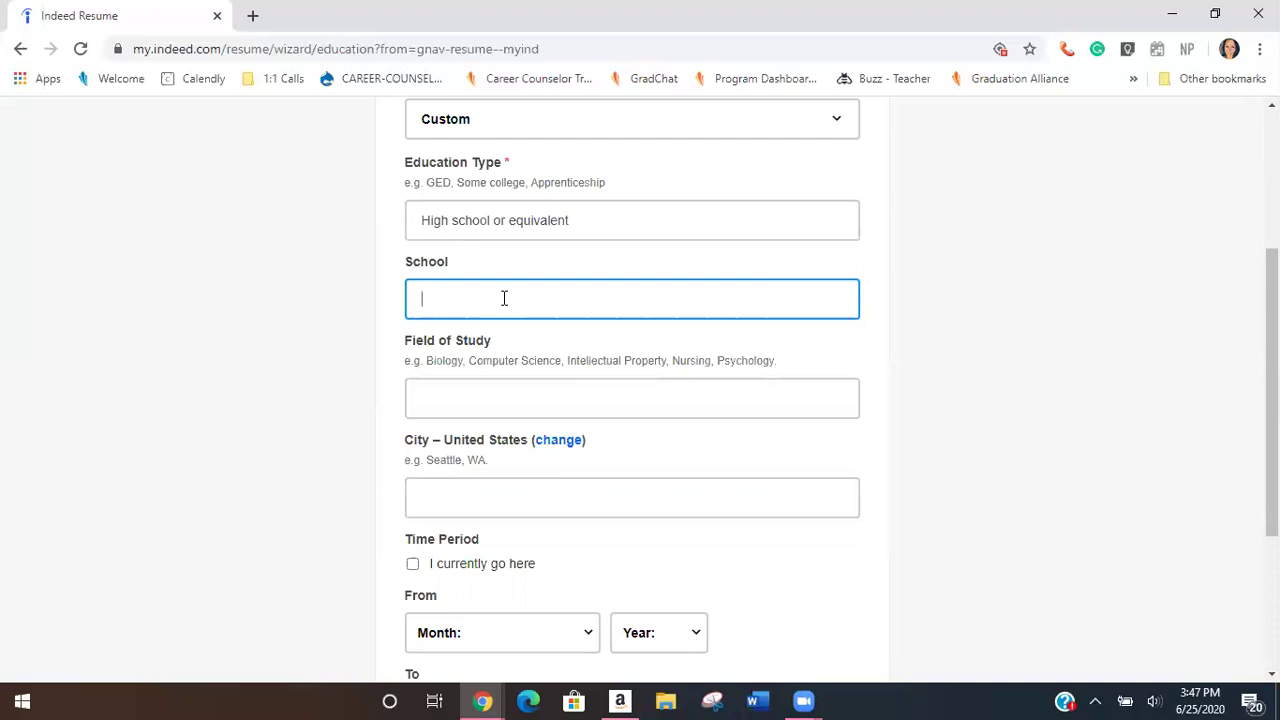
{"action": "type", "text": "The American Academy"}
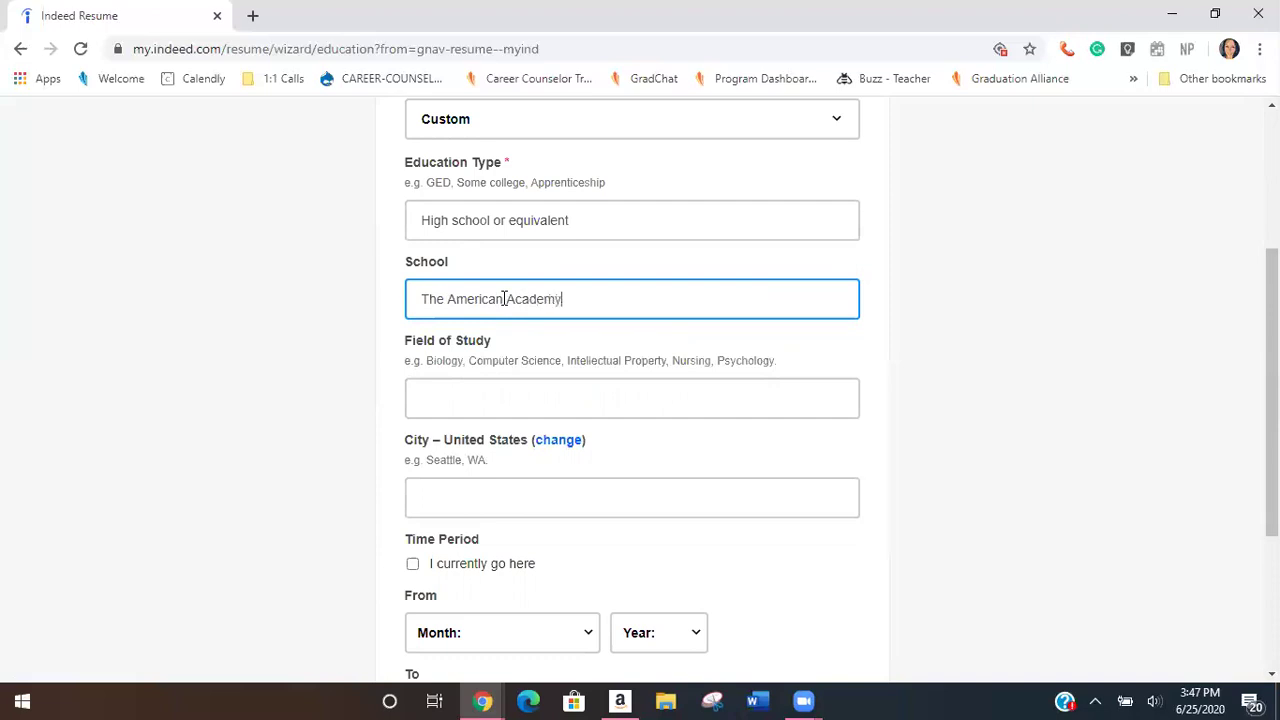
{"action": "left_click_drag", "start_coordinate": [1272, 350], "coordinate": [1272, 417]}
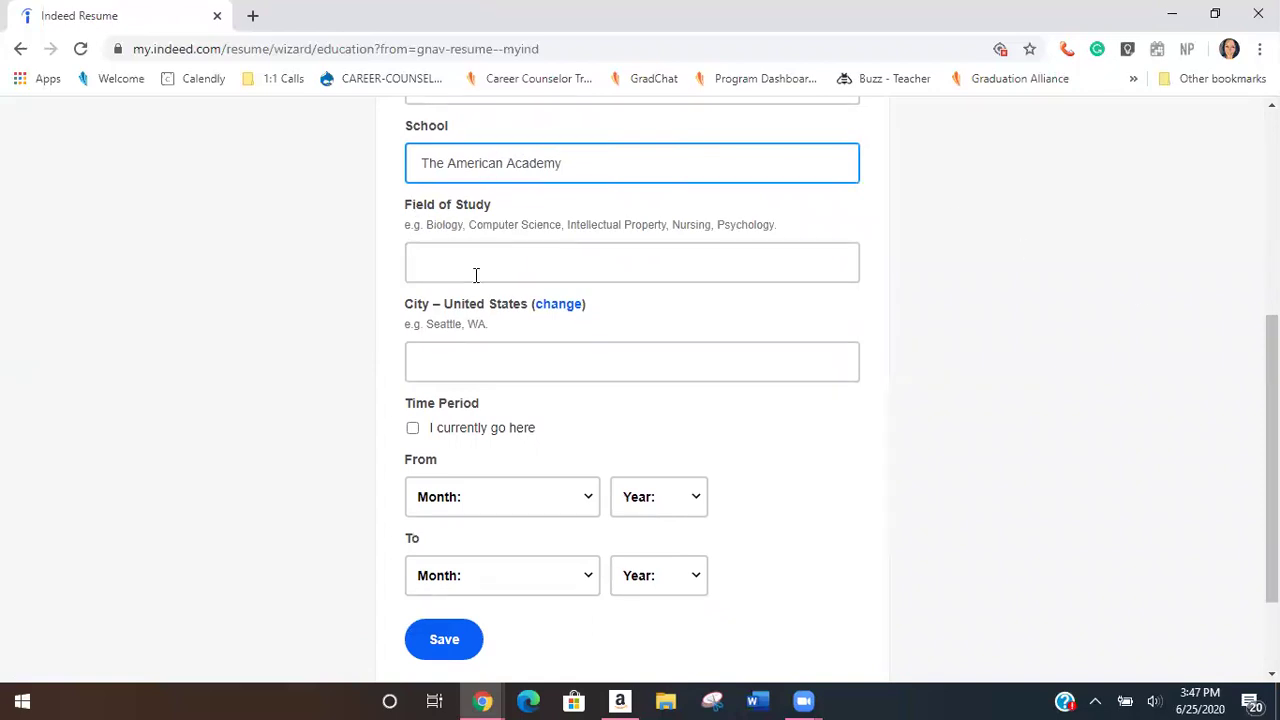
- Mark the school as currently attended from June 2018 and continue to the Work Experience section
{"action": "left_click", "coordinate": [428, 368]}
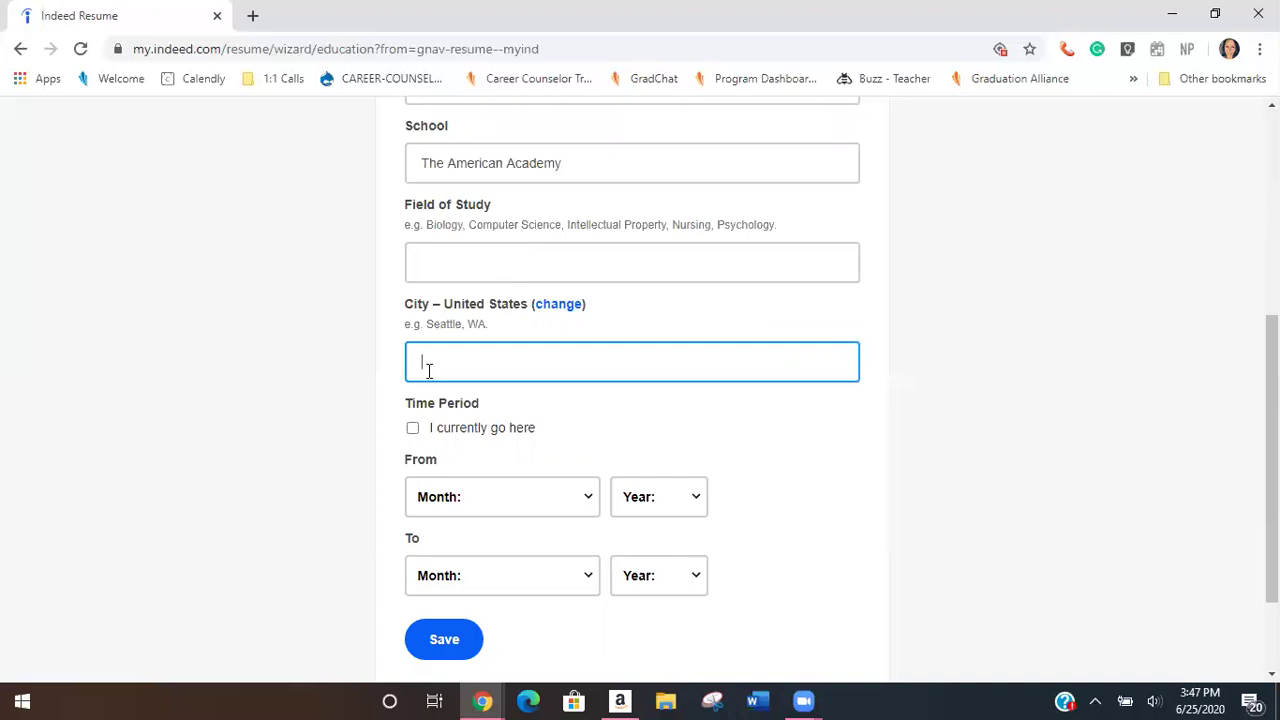
{"action": "left_click_drag", "start_coordinate": [1272, 414], "coordinate": [1272, 478]}
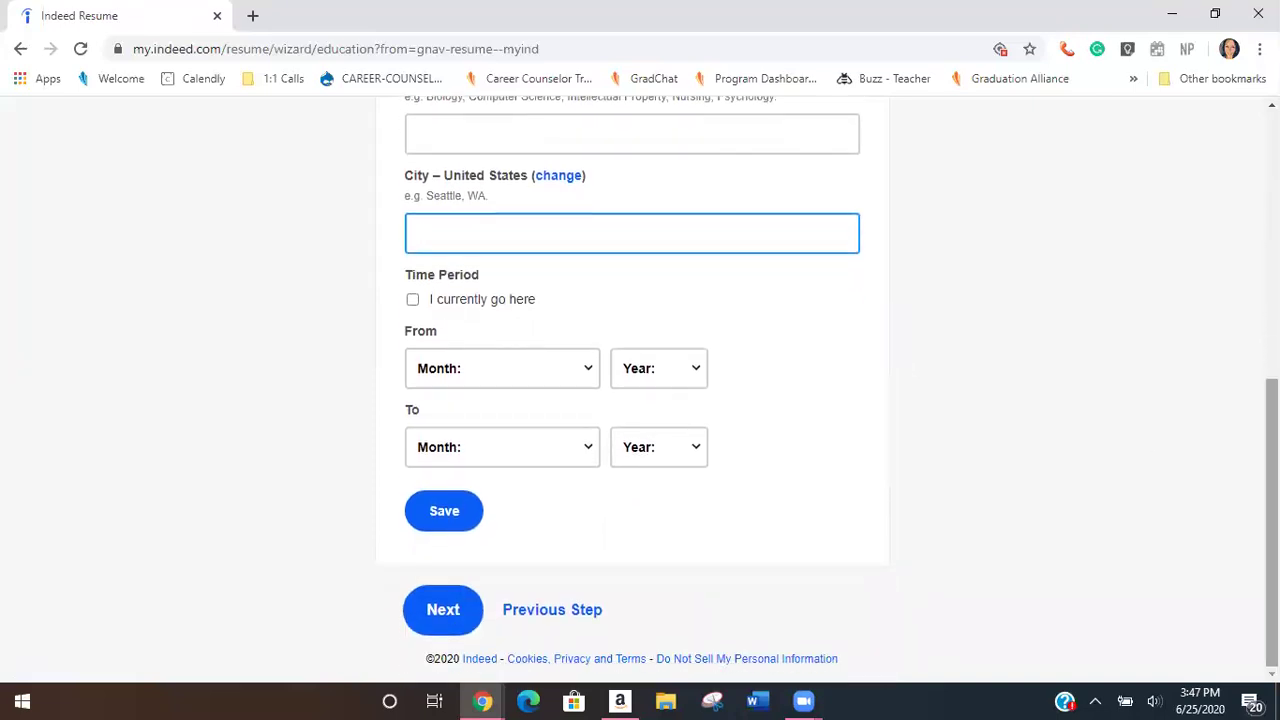
{"action": "left_click", "coordinate": [413, 300]}
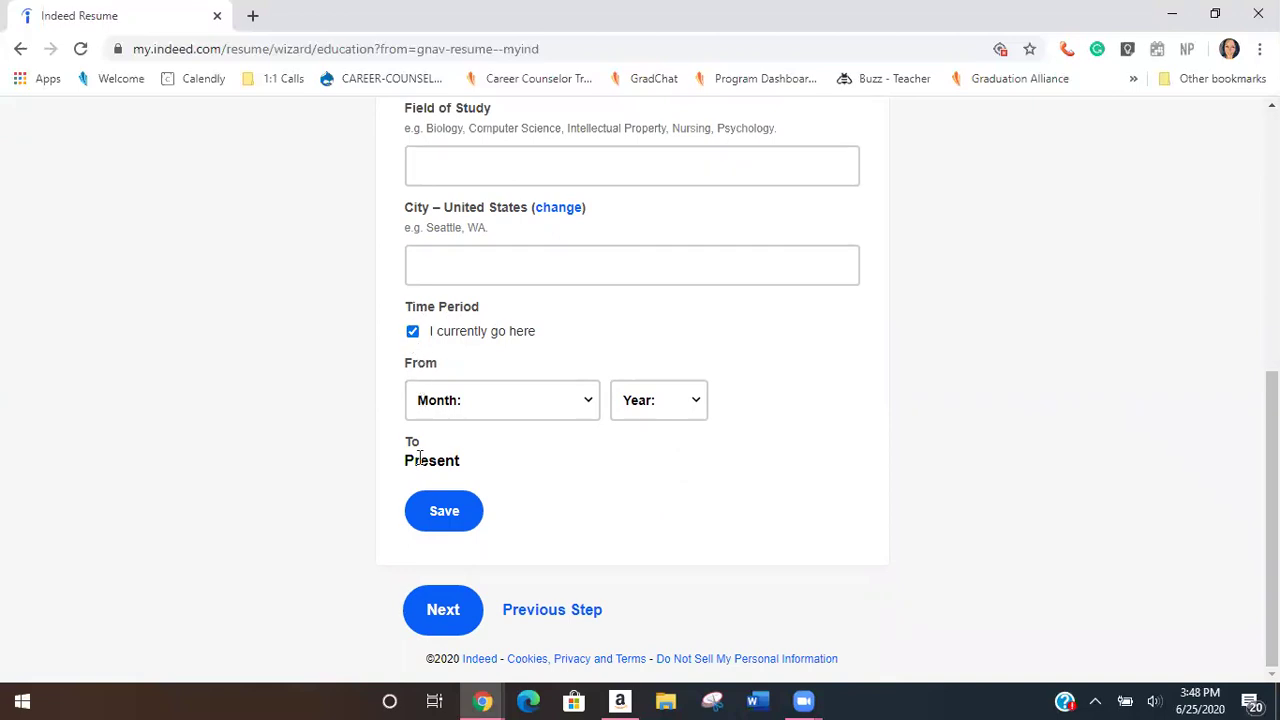
{"action": "left_click", "coordinate": [488, 410]}
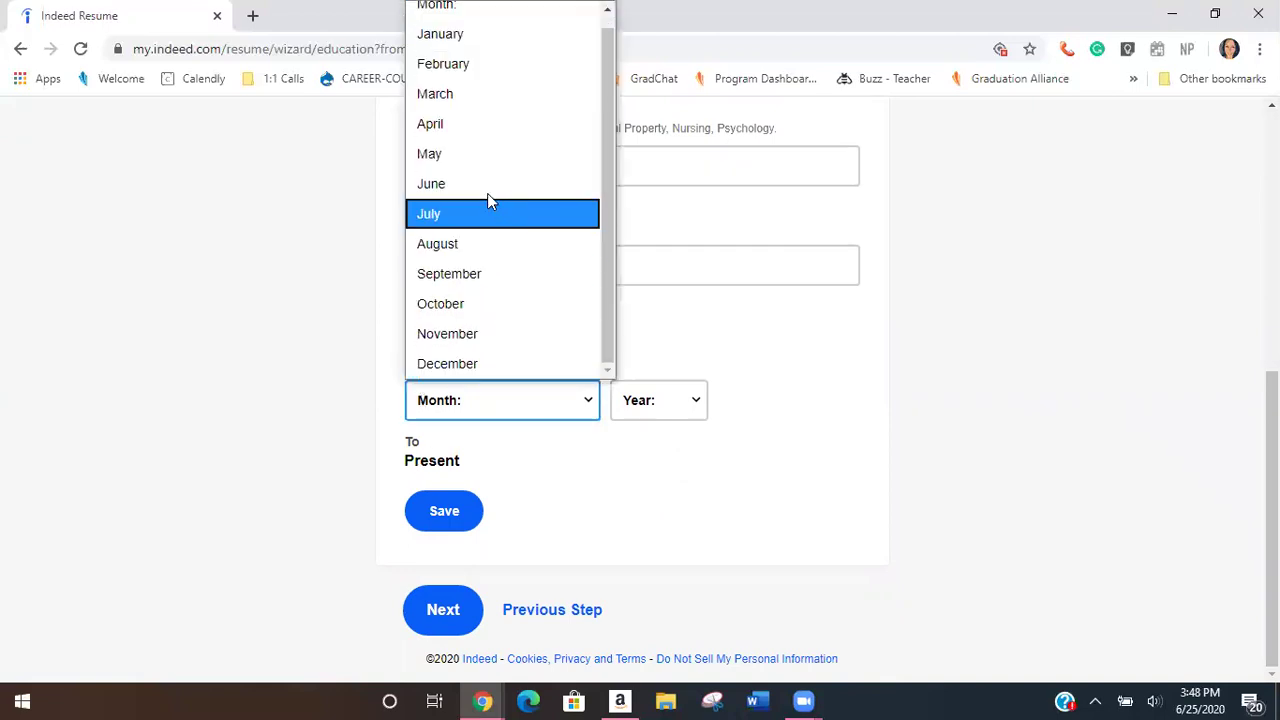
{"action": "left_click", "coordinate": [487, 193]}
{"action": "left_click", "coordinate": [677, 366]}
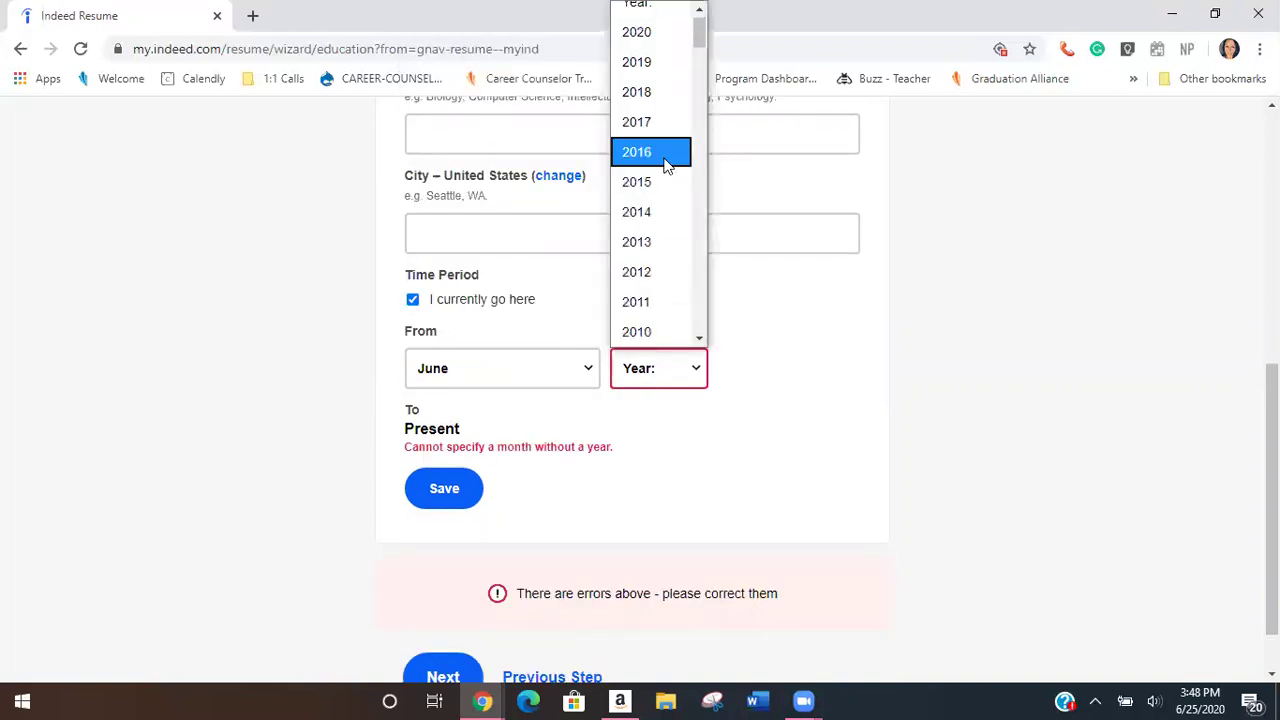
{"action": "left_click", "coordinate": [645, 90]}
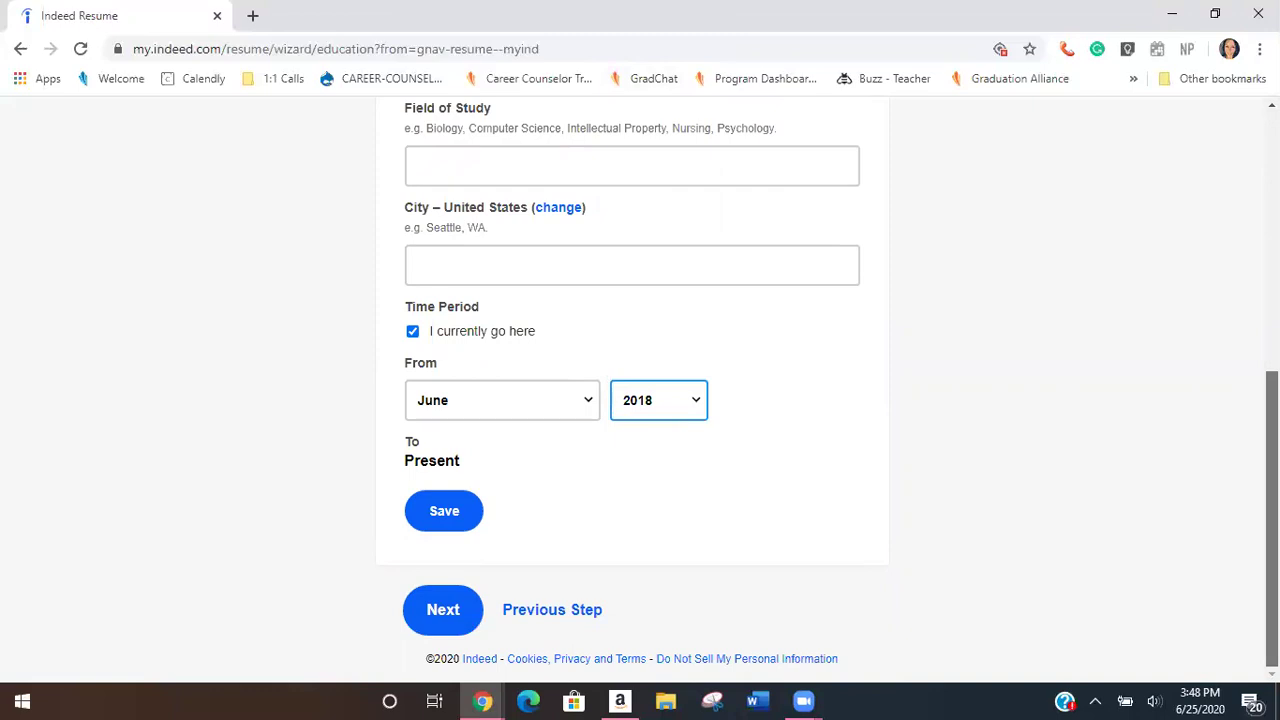
{"action": "left_click", "coordinate": [443, 612]}
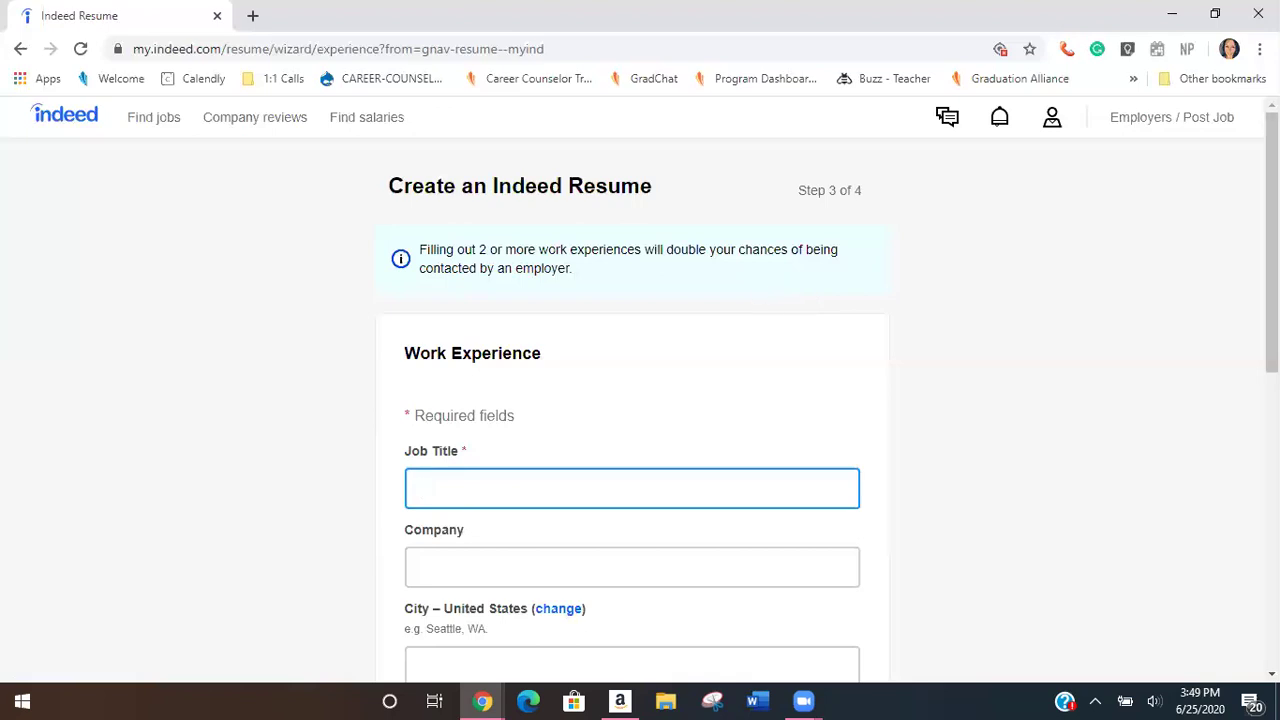
- Enter College & Career Coordinator as the job title of the work experience
{"action": "scroll", "coordinate": [804, 287], "scroll_direction": "down", "scroll_amount": 2}
{"action": "scroll", "coordinate": [481, 177], "scroll_direction": "up", "scroll_amount": 1}
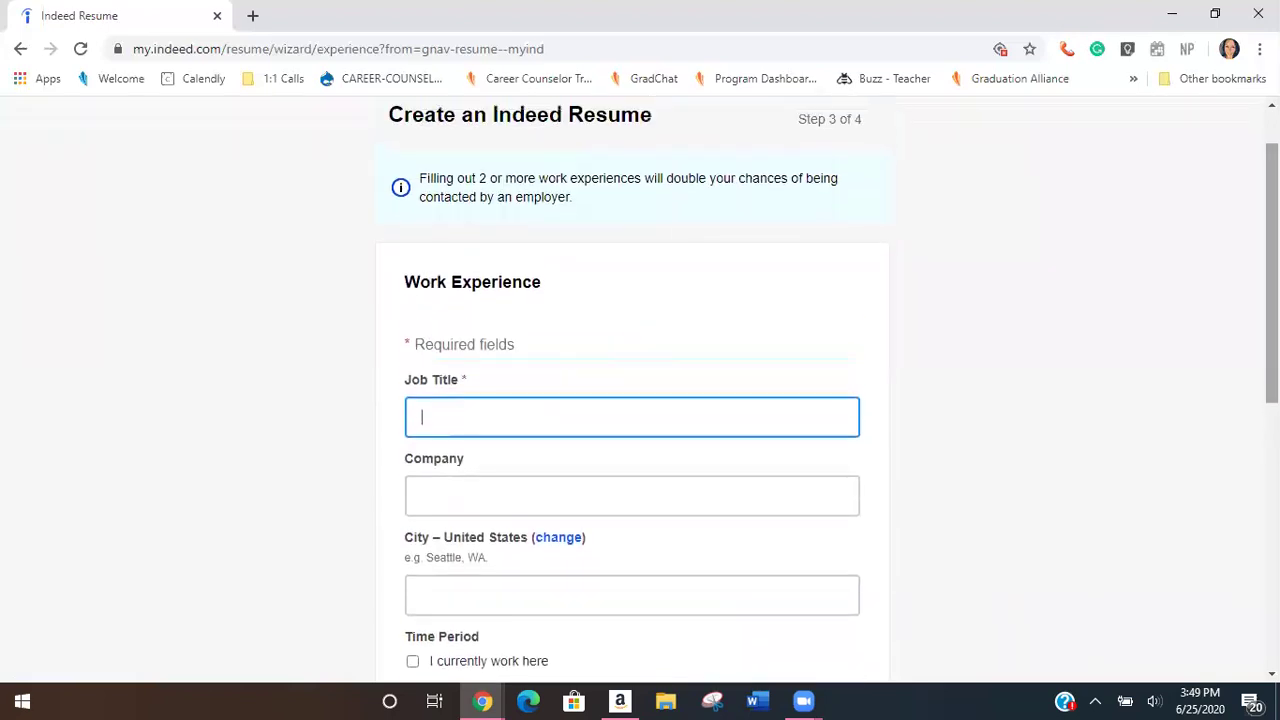
{"action": "left_click_drag", "start_coordinate": [481, 177], "coordinate": [502, 178]}
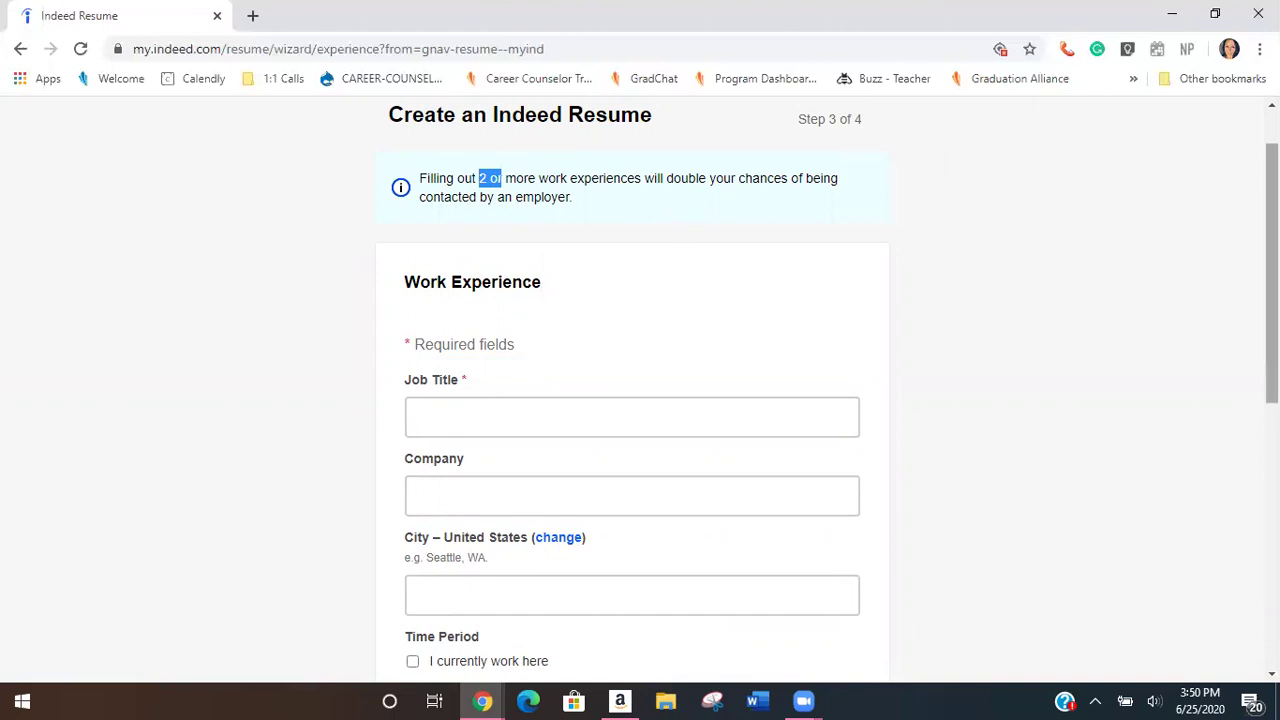
{"action": "scroll", "coordinate": [1271, 300], "scroll_direction": "down", "scroll_amount": 1}
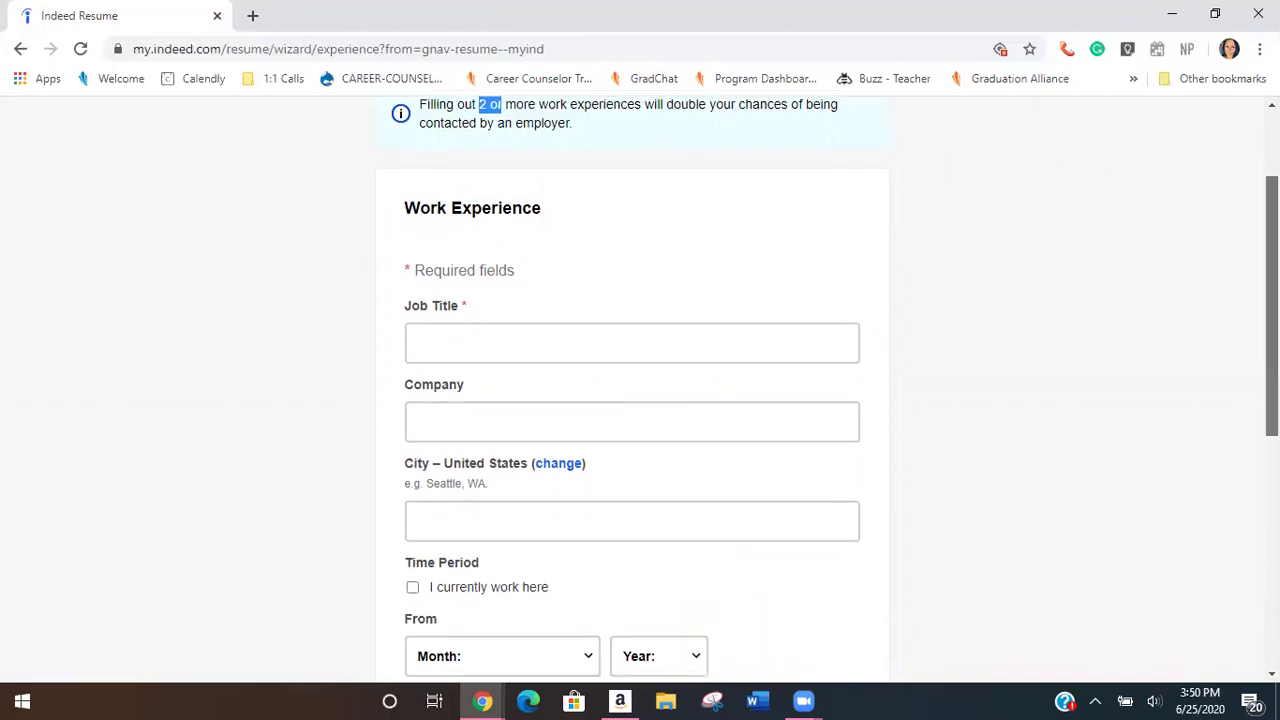
{"action": "scroll", "coordinate": [1271, 300], "scroll_direction": "down", "scroll_amount": 1}
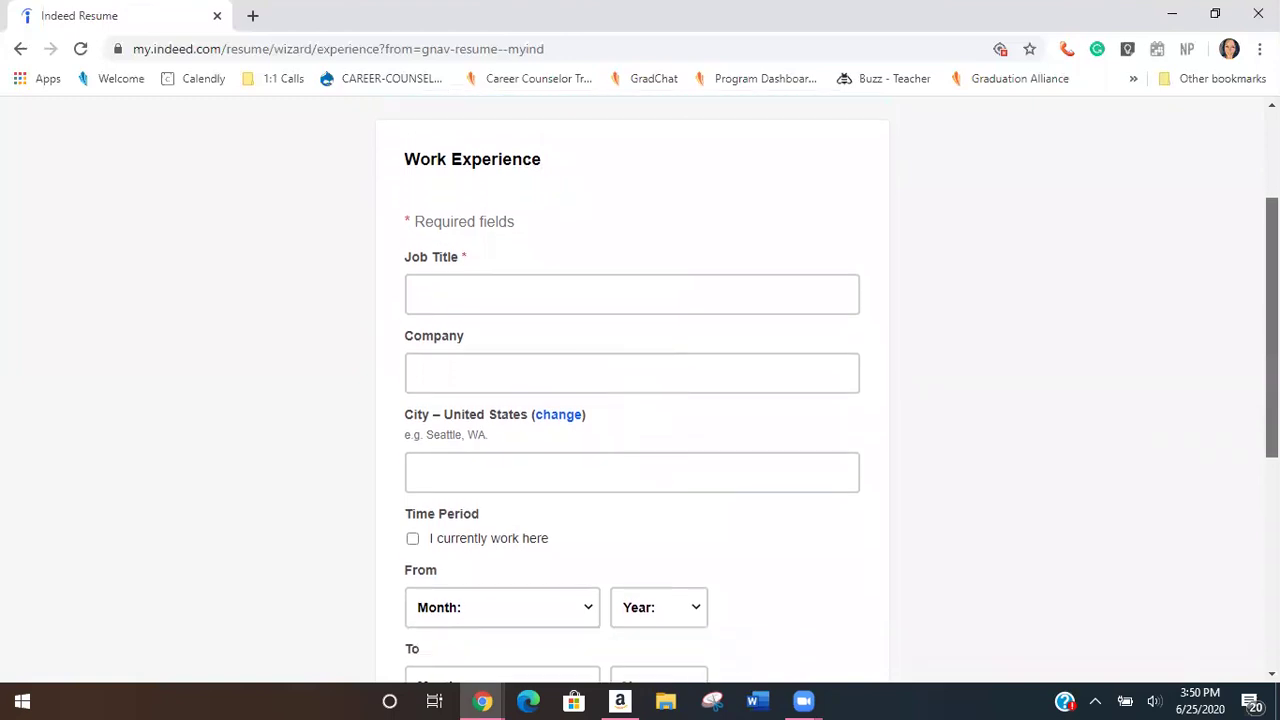
{"action": "left_click", "coordinate": [498, 240]}
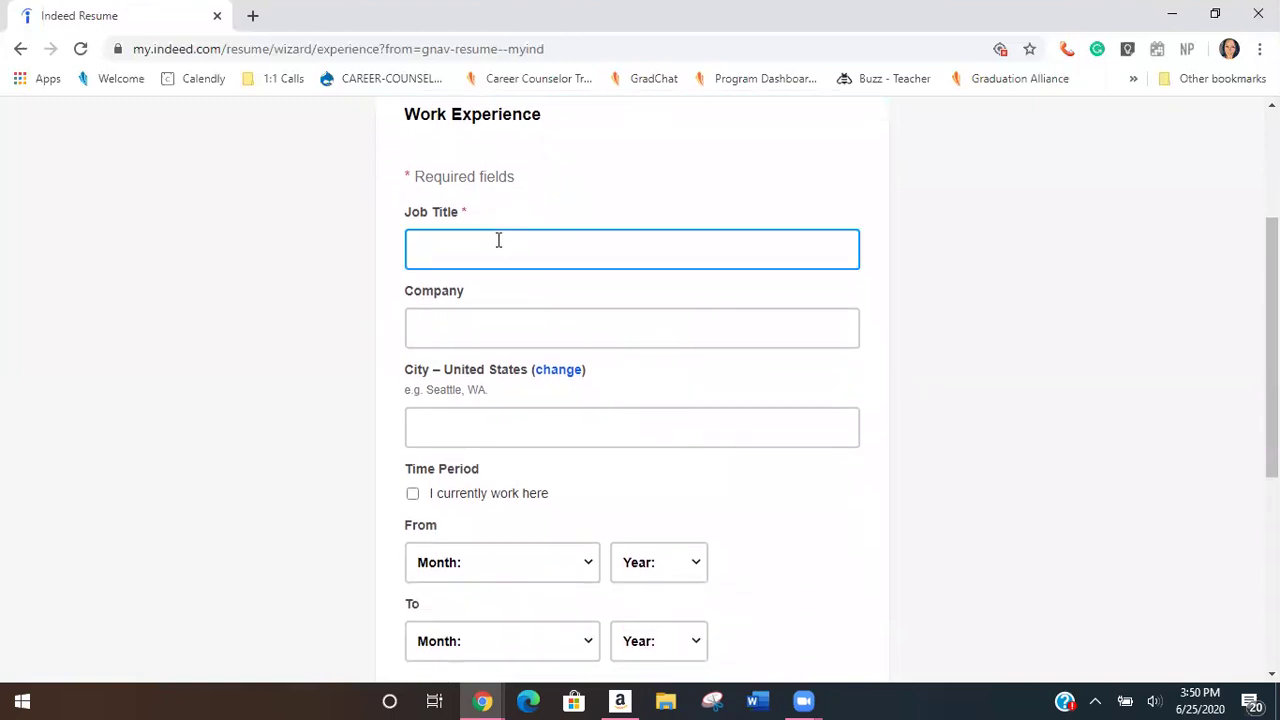
{"action": "type", "text": "College & Career"}
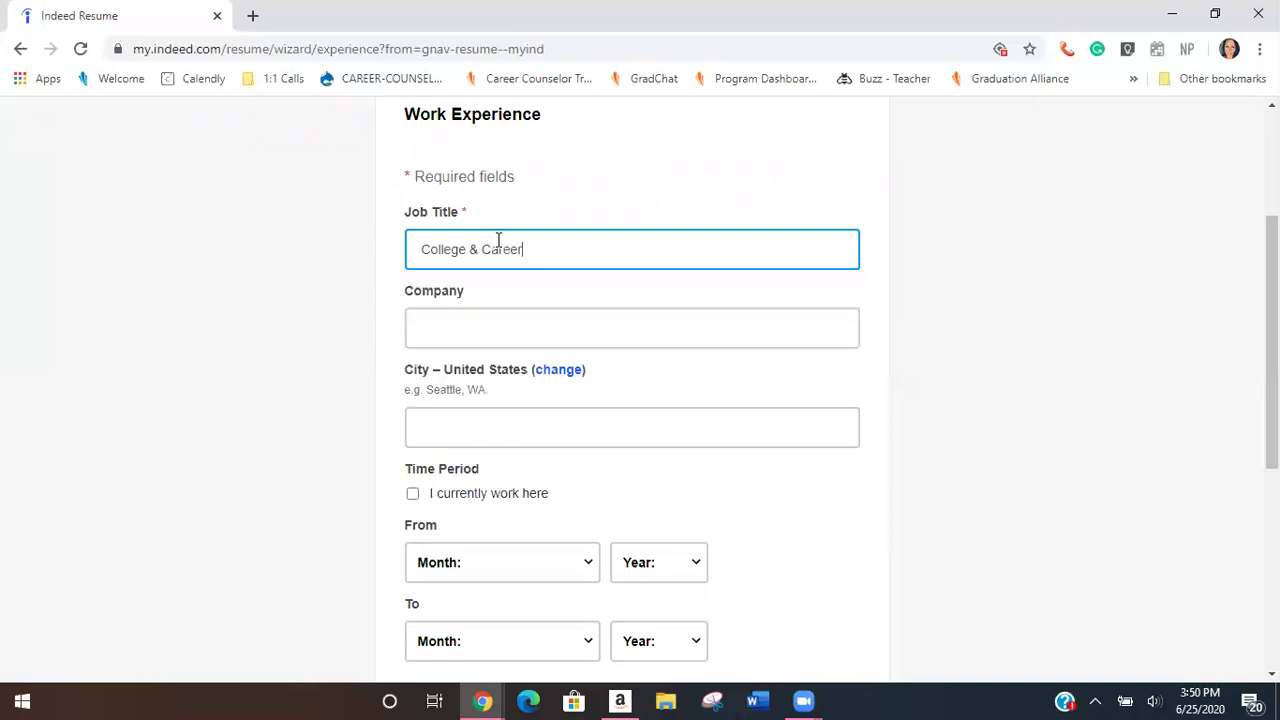
{"action": "type", "text": " Coordinator"}
- Set the job's company to Graduation Alliance and its city to Salt Lake City, UT
{"action": "left_click", "coordinate": [462, 337]}
{"action": "type", "text": "Graduation"}
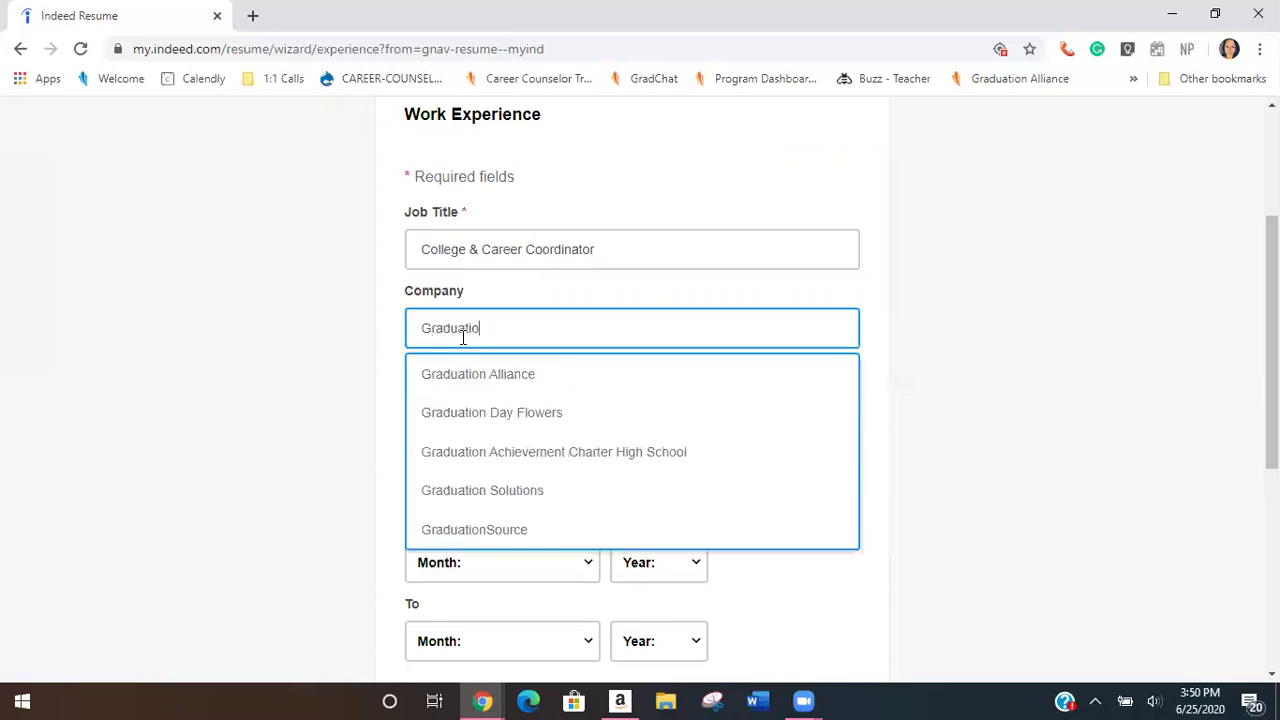
{"action": "left_click", "coordinate": [465, 373]}
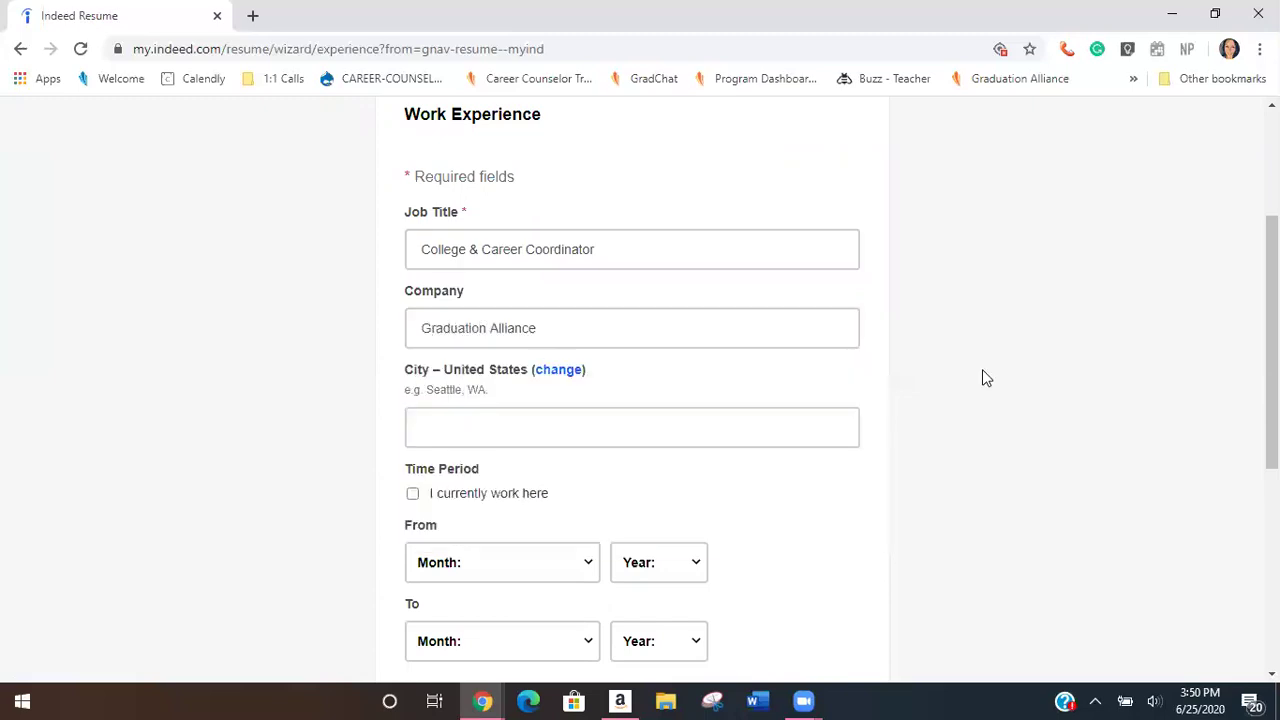
{"action": "scroll", "coordinate": [1027, 283], "scroll_direction": "down", "scroll_amount": 3}
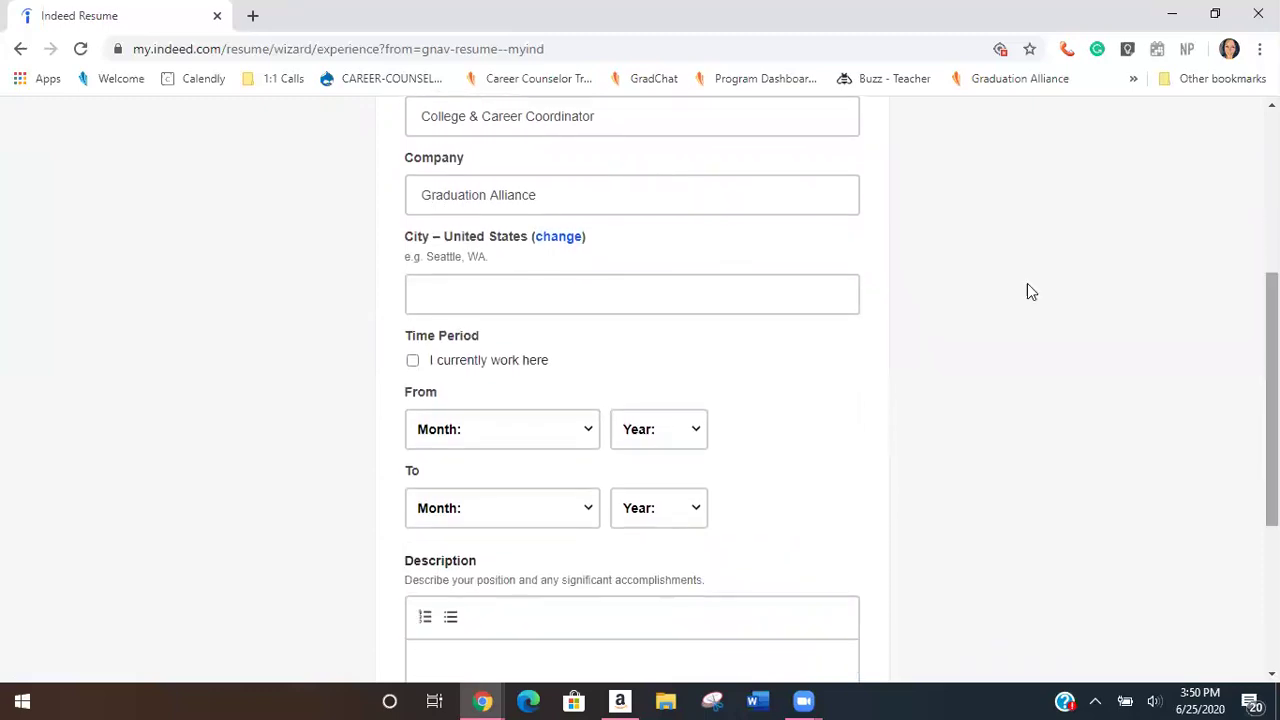
{"action": "left_click", "coordinate": [628, 301]}
{"action": "type", "text": "Salt"}
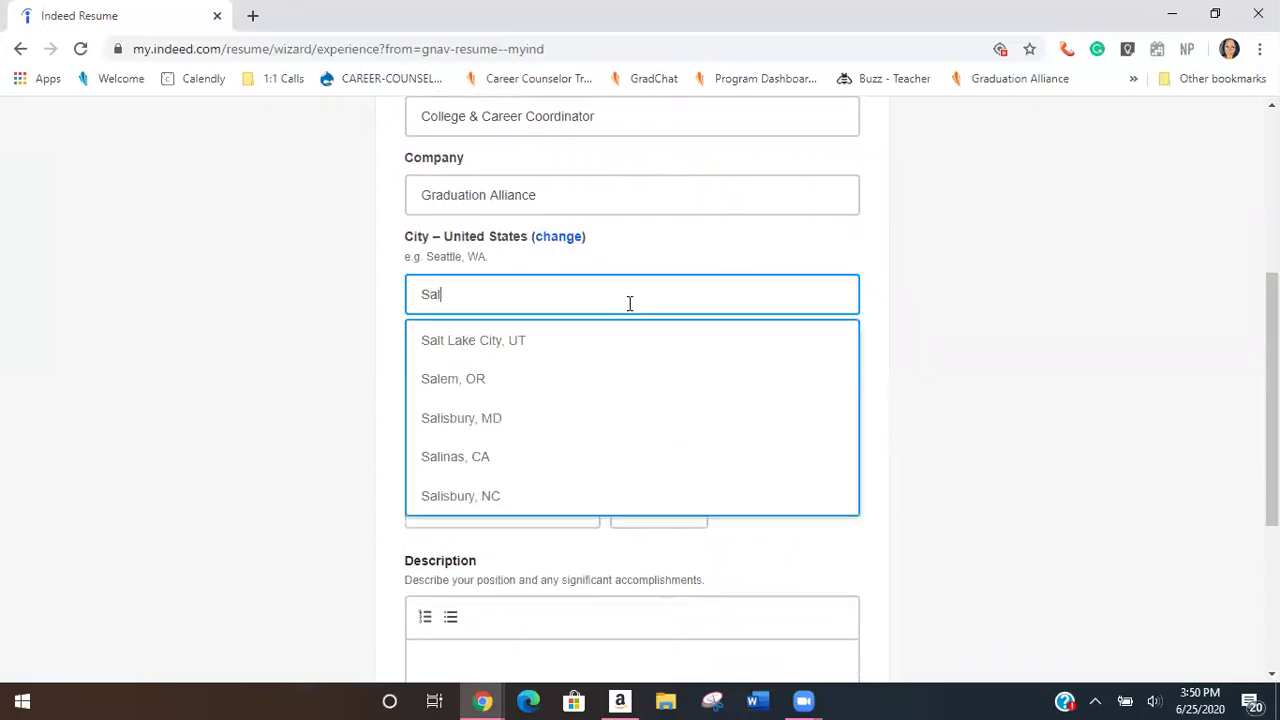
{"action": "left_click", "coordinate": [607, 340]}
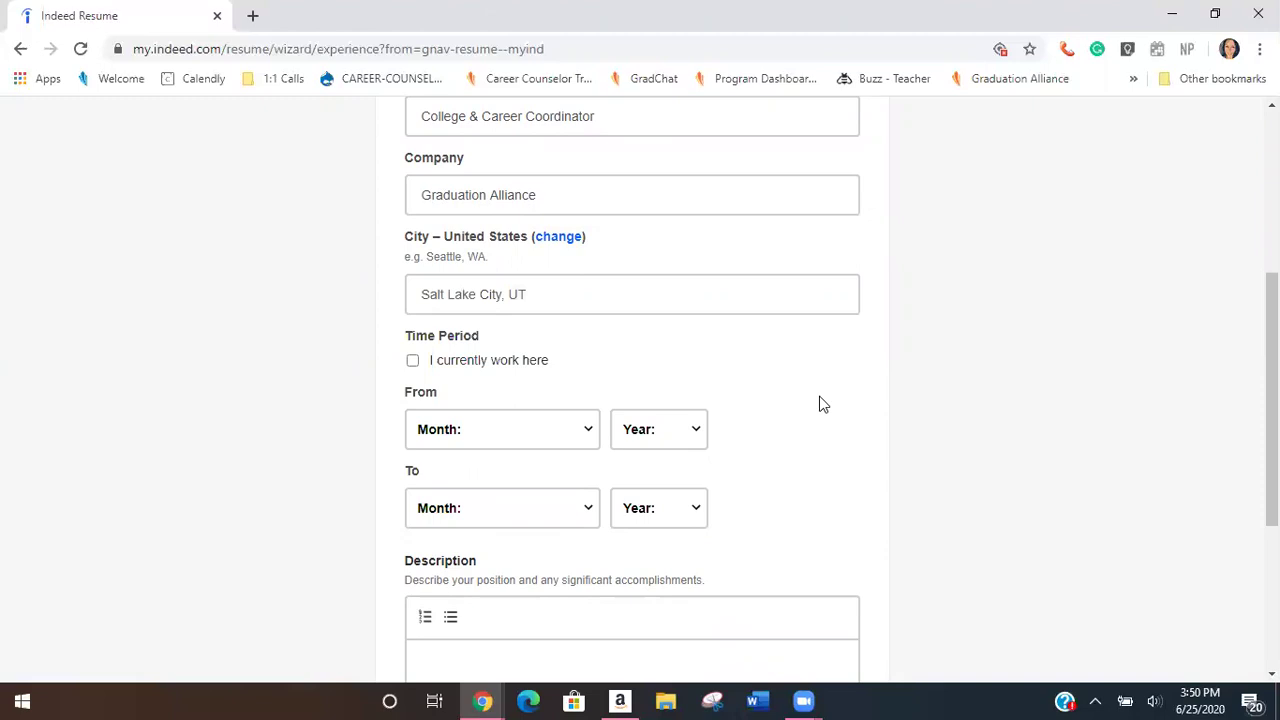
- Mark the job as currently held, with a start date of July 2017
{"action": "left_click", "coordinate": [412, 362]}
{"action": "left_click", "coordinate": [504, 431]}
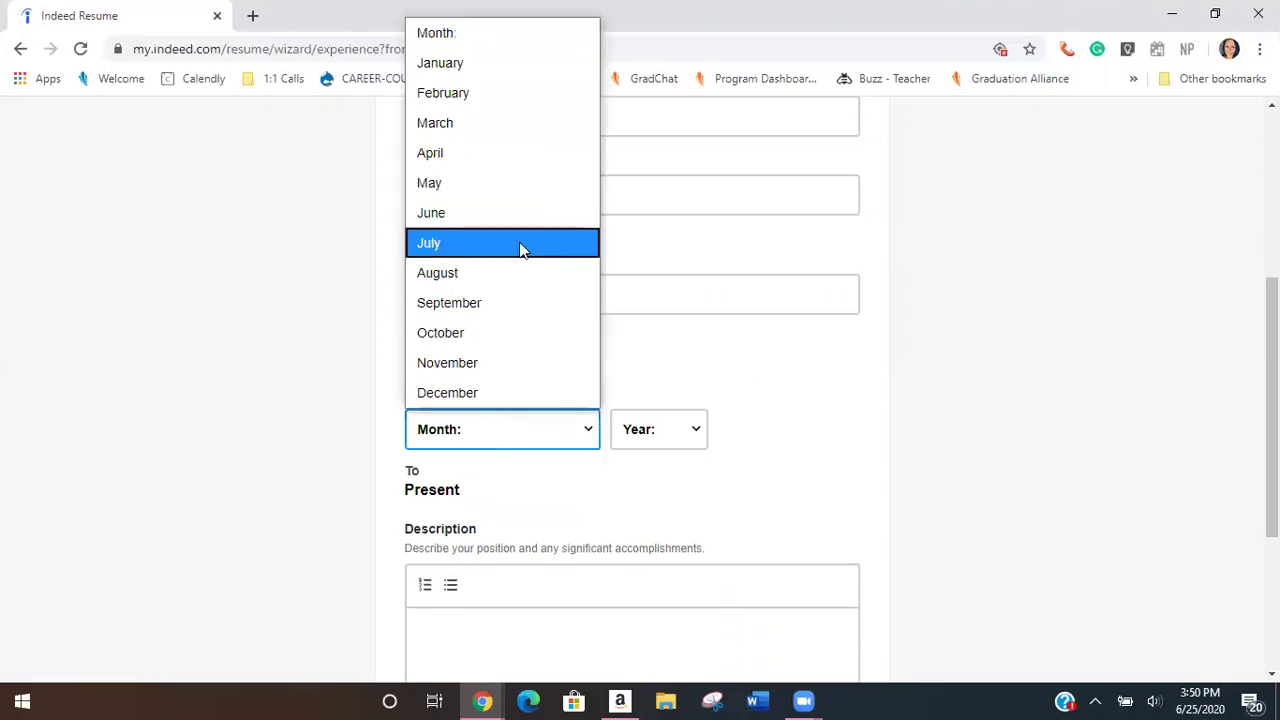
{"action": "left_click", "coordinate": [474, 245]}
{"action": "left_click", "coordinate": [640, 425]}
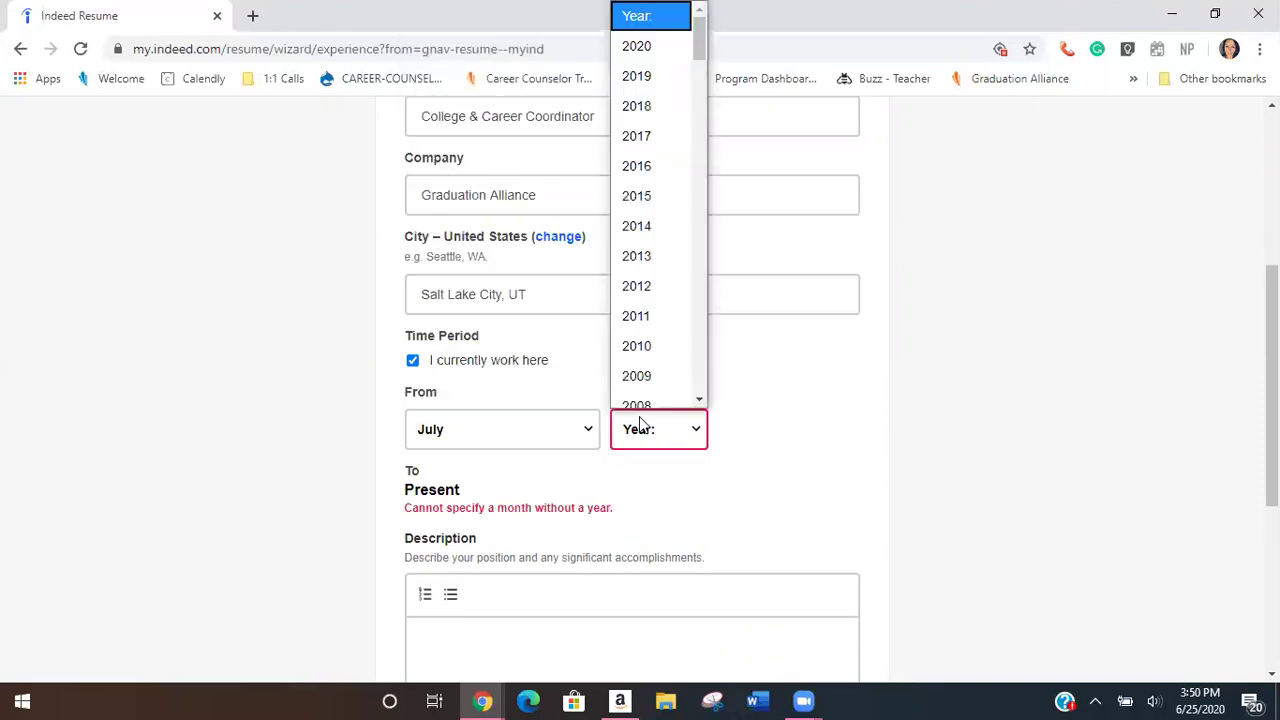
{"action": "left_click", "coordinate": [652, 123]}
- Start a bulleted list in the job description and continue to the Skills section
{"action": "scroll", "coordinate": [640, 390], "scroll_direction": "down", "scroll_amount": 3}
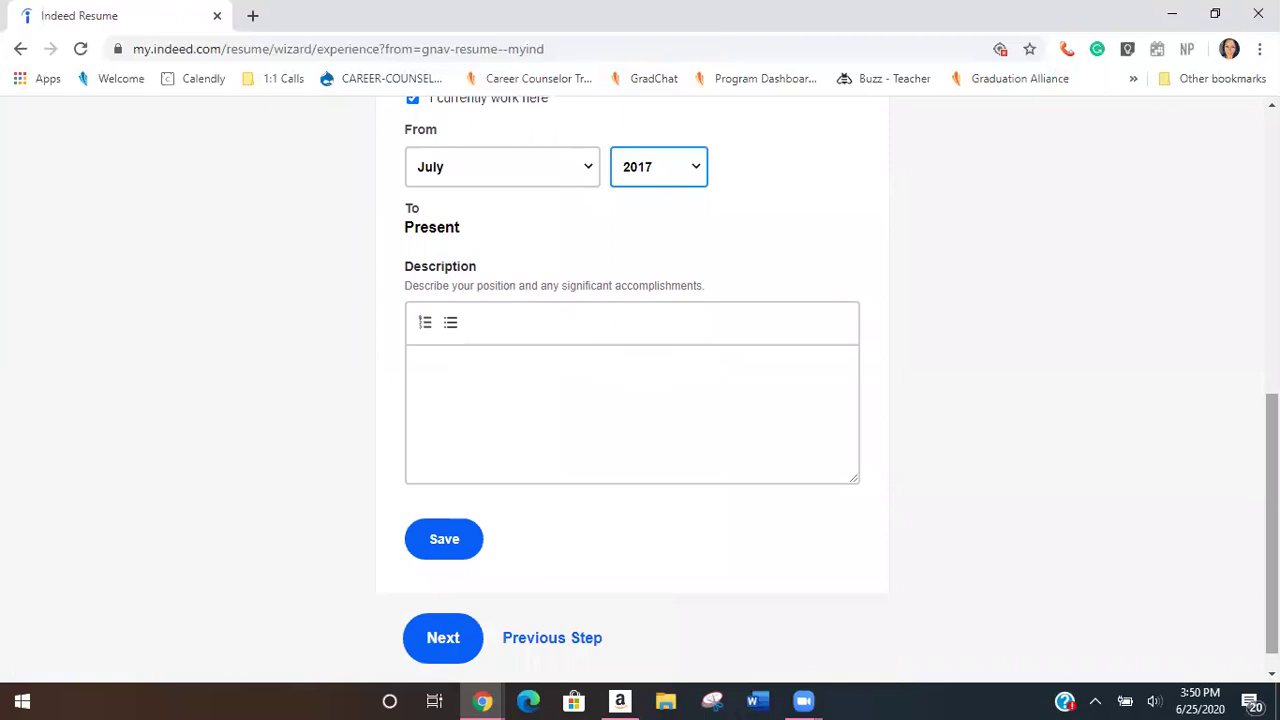
{"action": "left_click", "coordinate": [451, 323]}
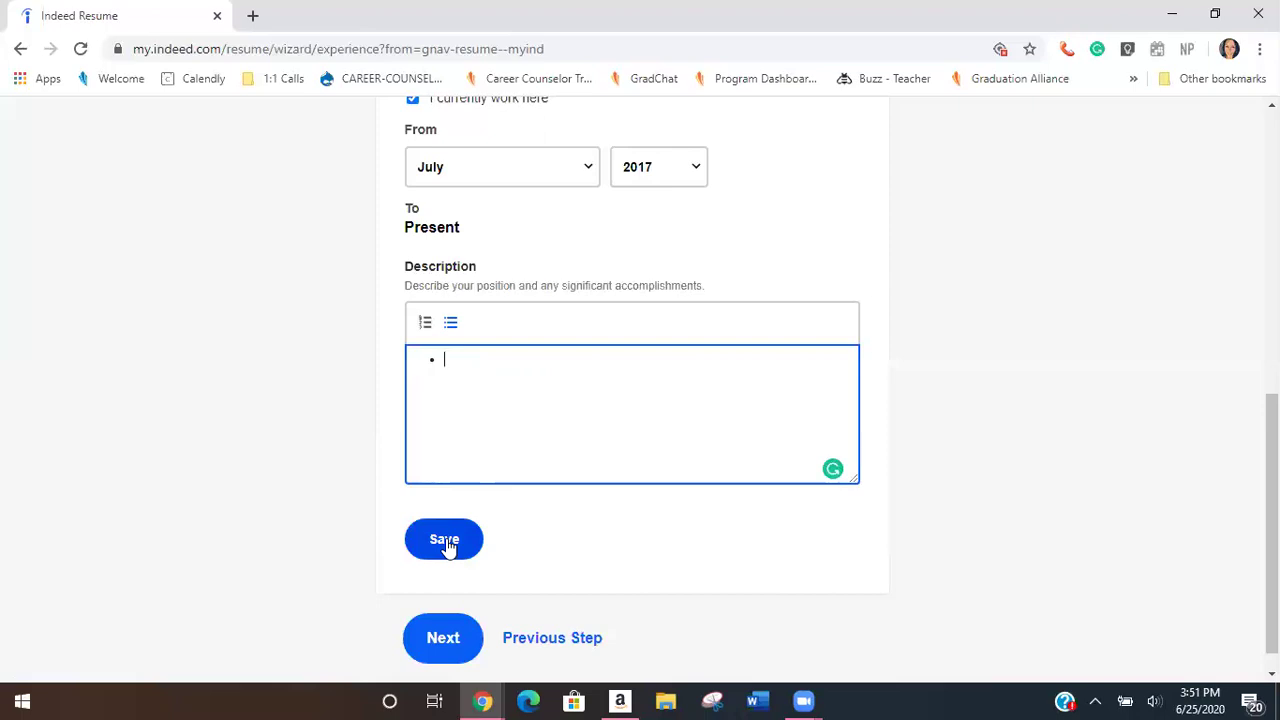
{"action": "left_click", "coordinate": [431, 634]}
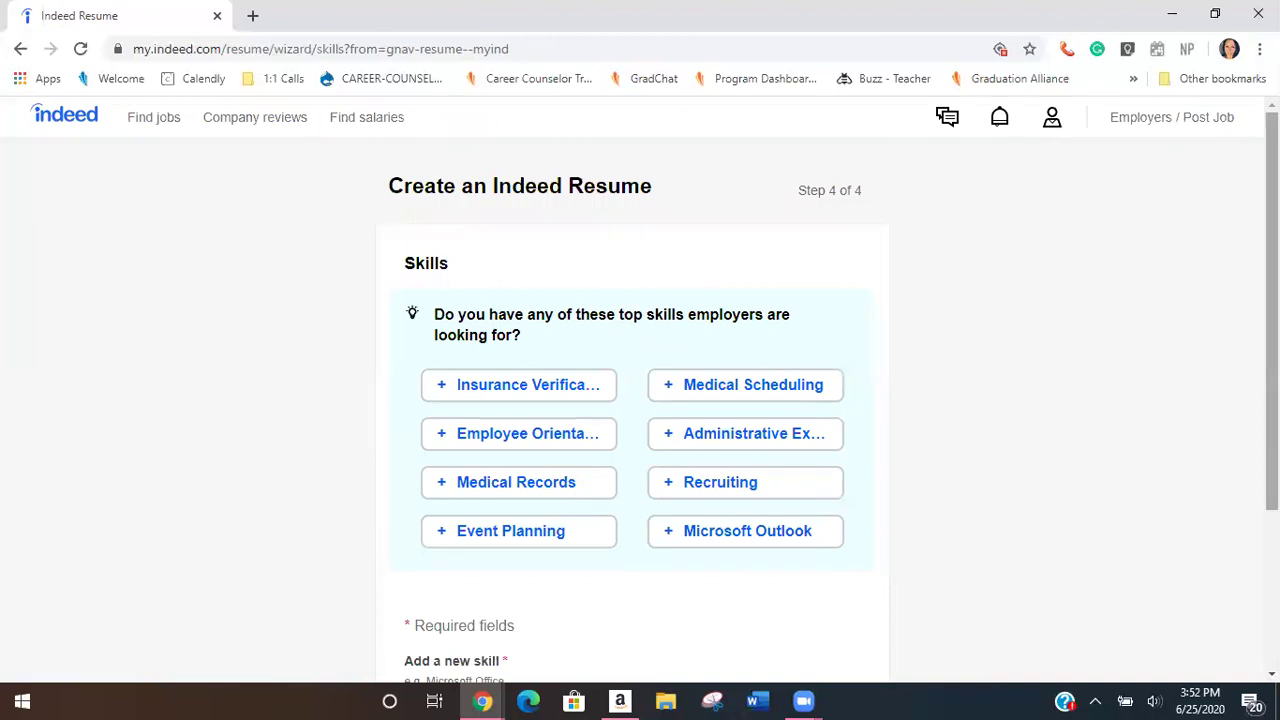
- Add Microsoft Outlook and Event Planning from the suggested top skills
{"action": "left_click_drag", "start_coordinate": [1271, 300], "coordinate": [1271, 400]}
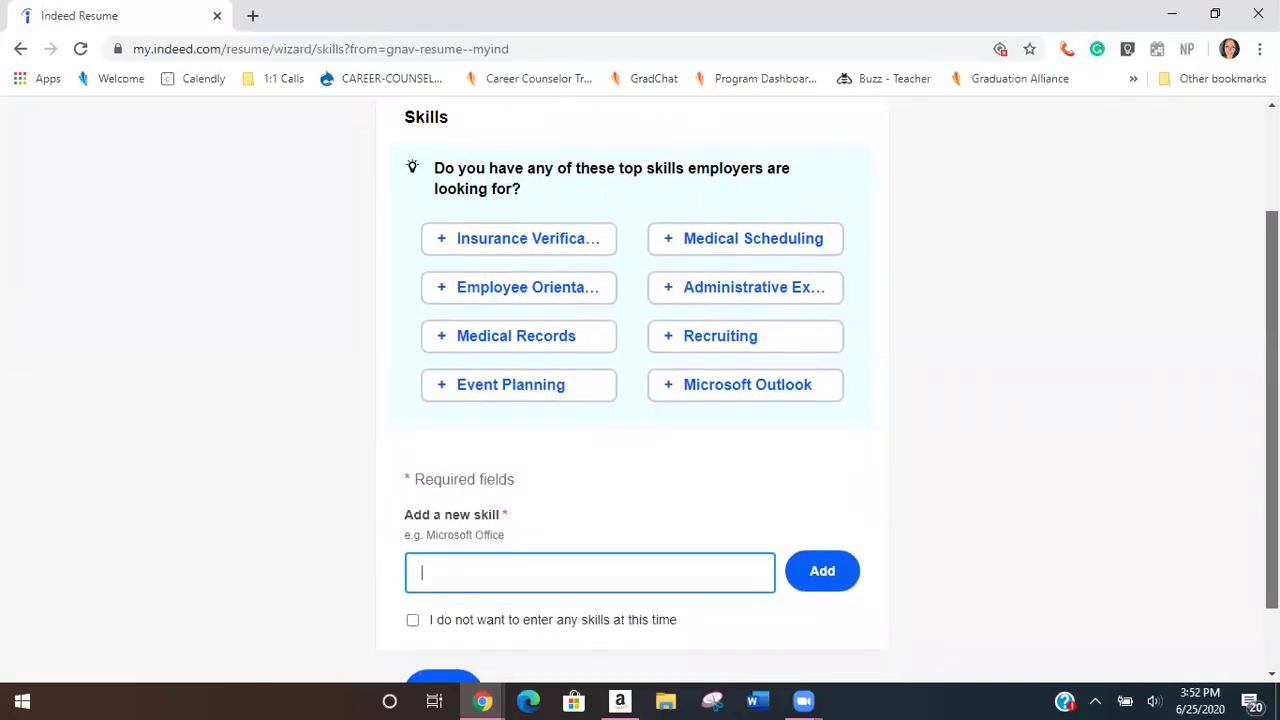
{"action": "left_click_drag", "start_coordinate": [1271, 400], "coordinate": [1271, 401]}
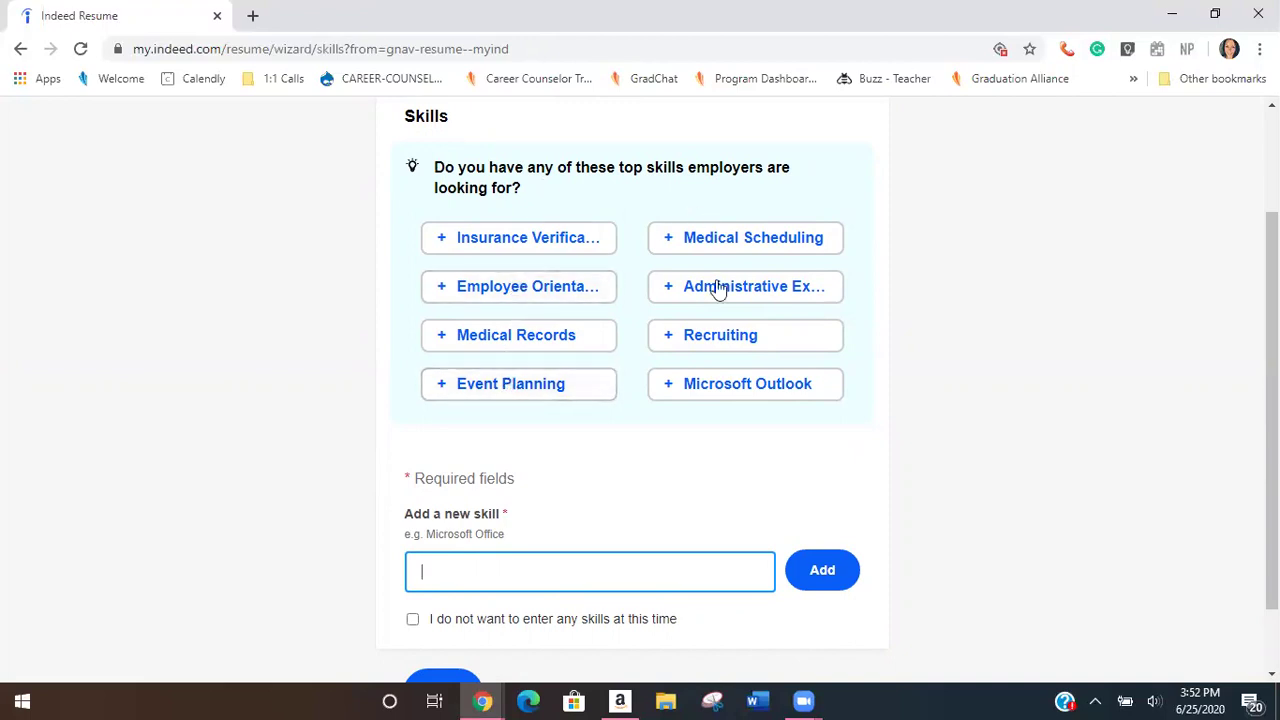
{"action": "left_click", "coordinate": [722, 398]}
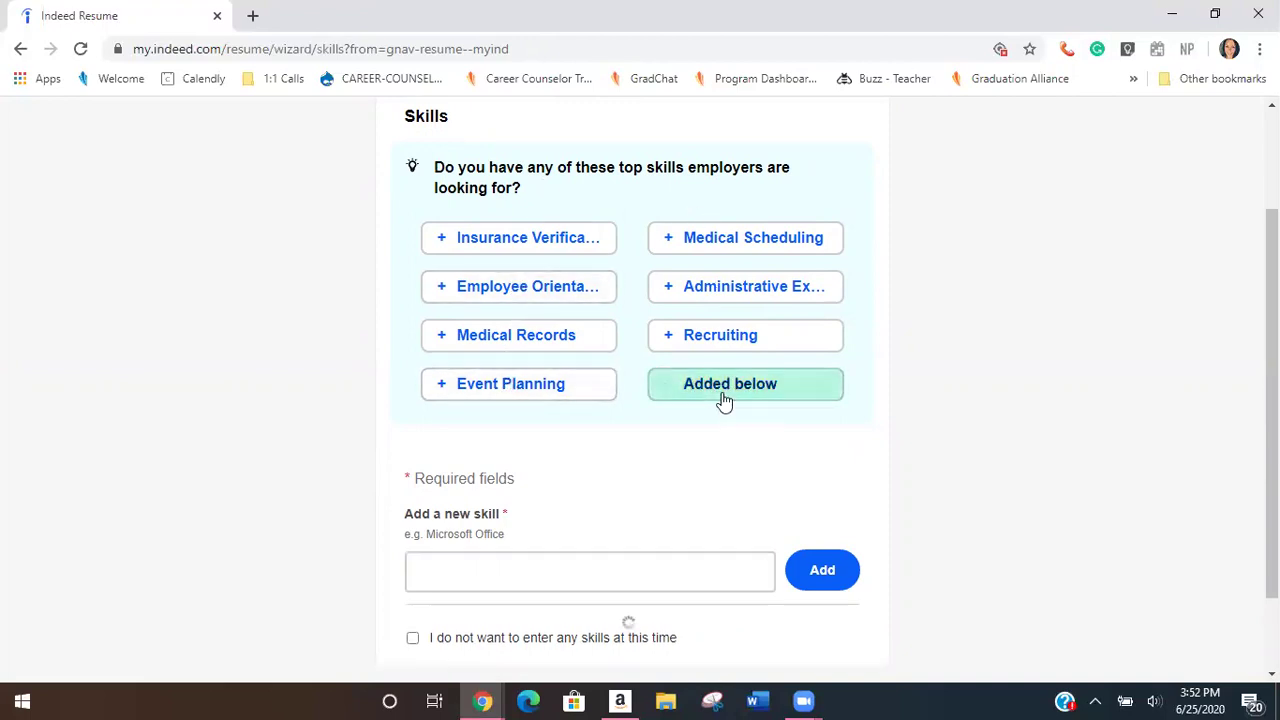
{"action": "left_click", "coordinate": [505, 378]}
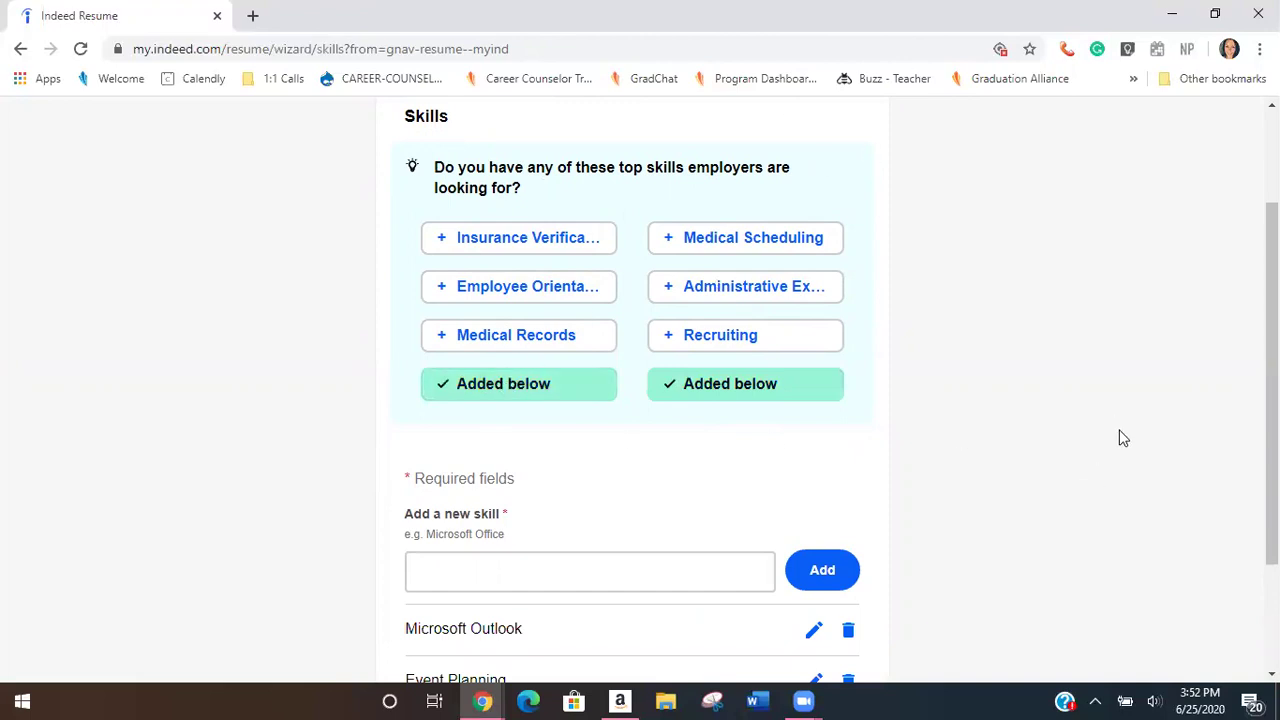
- Add Digital Literacy as a new skill
{"action": "scroll", "coordinate": [640, 390], "scroll_direction": "down", "scroll_amount": 2}
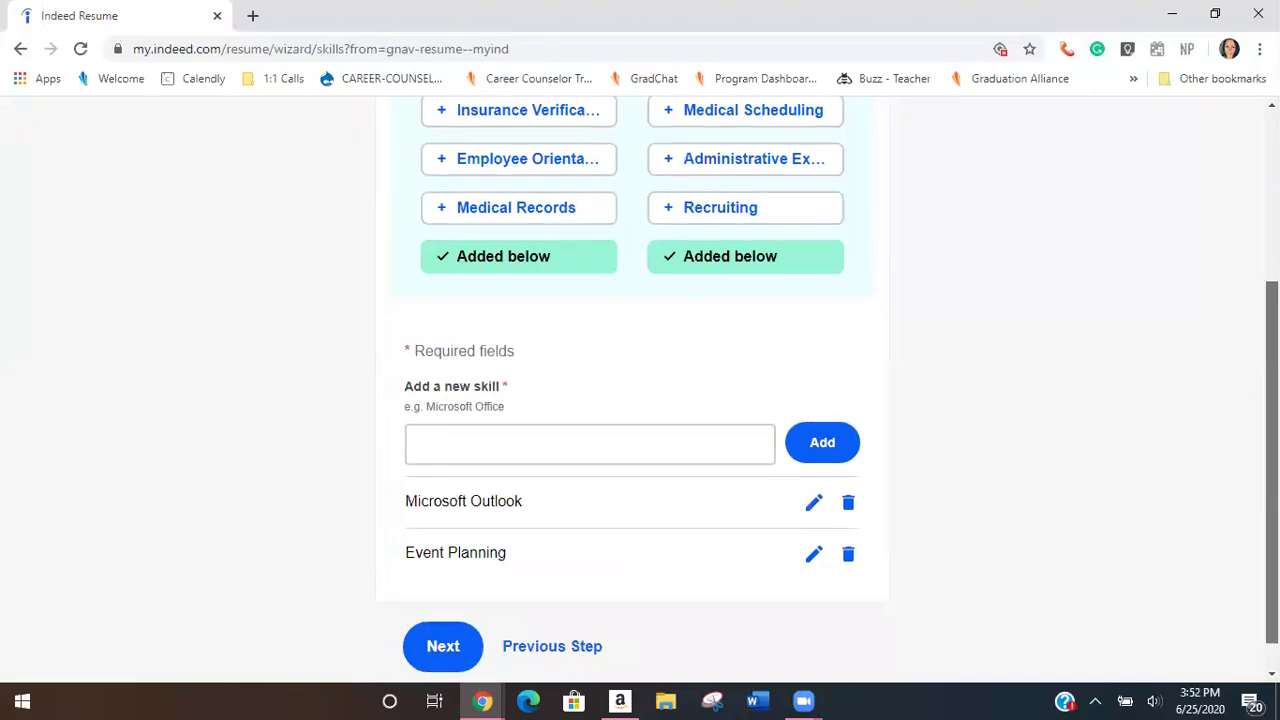
{"action": "scroll", "coordinate": [640, 390], "scroll_direction": "down", "scroll_amount": 1}
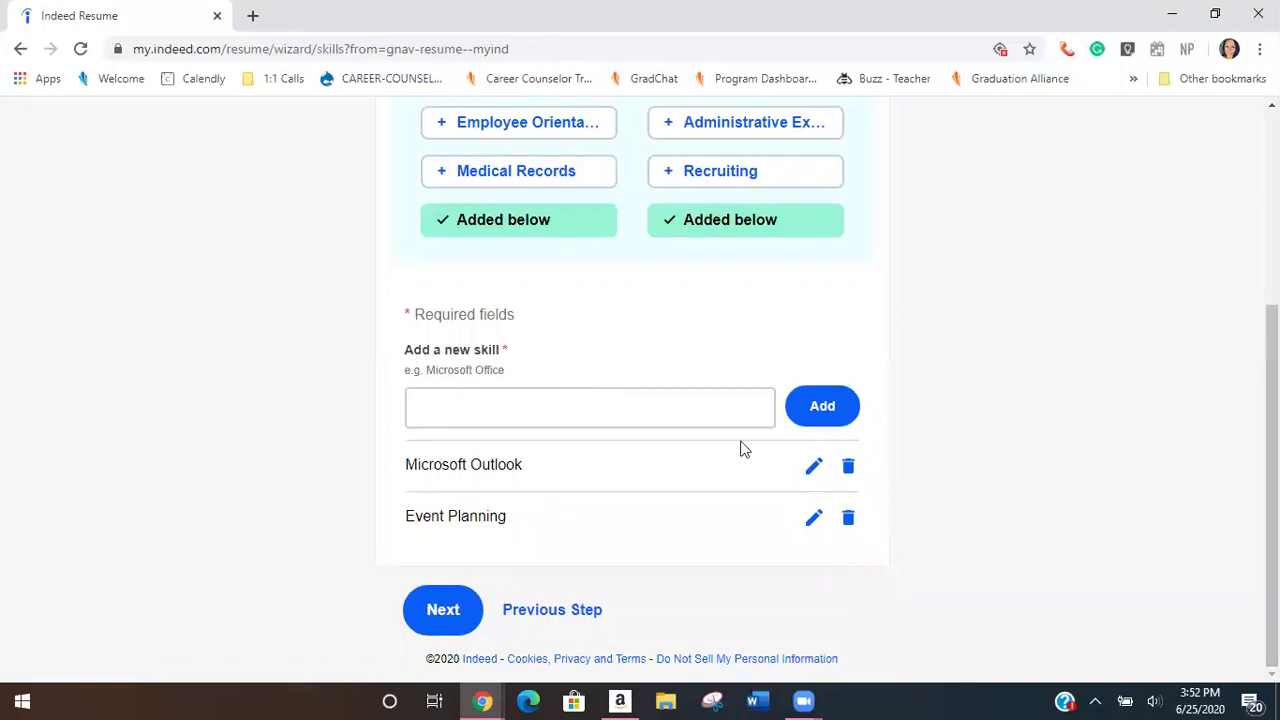
{"action": "left_click", "coordinate": [648, 410]}
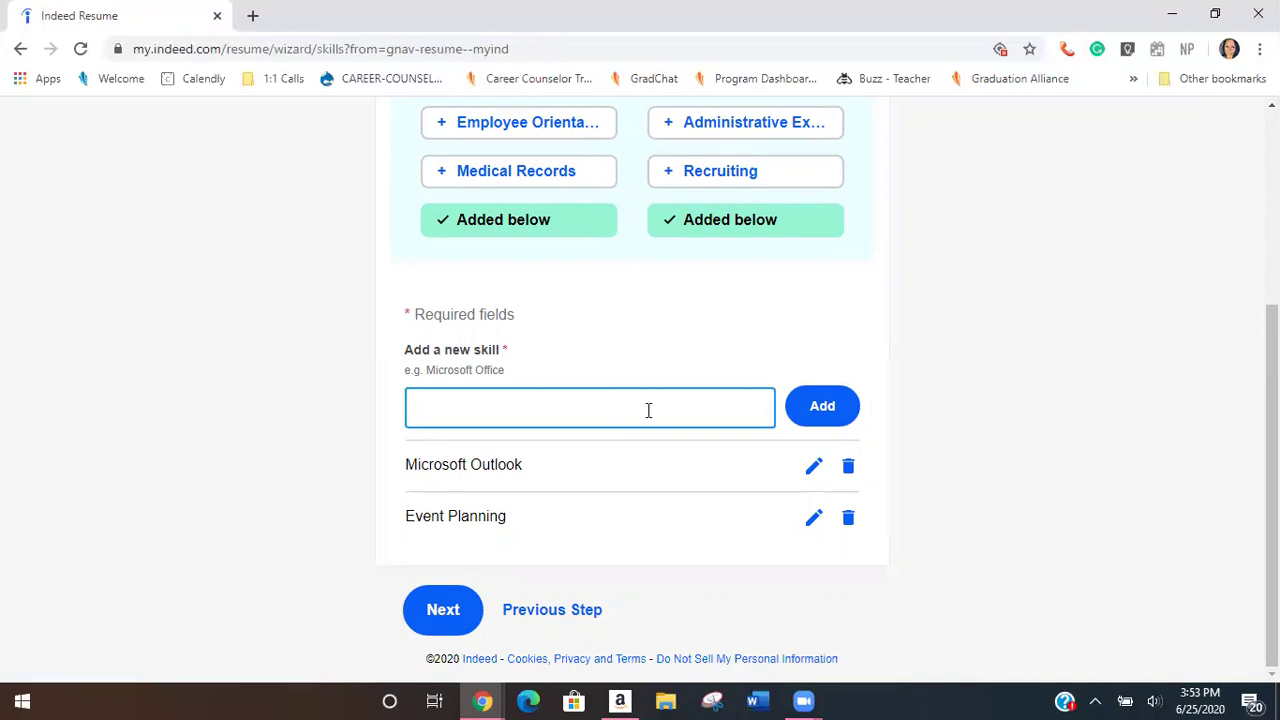
{"action": "type", "text": "Digital"}
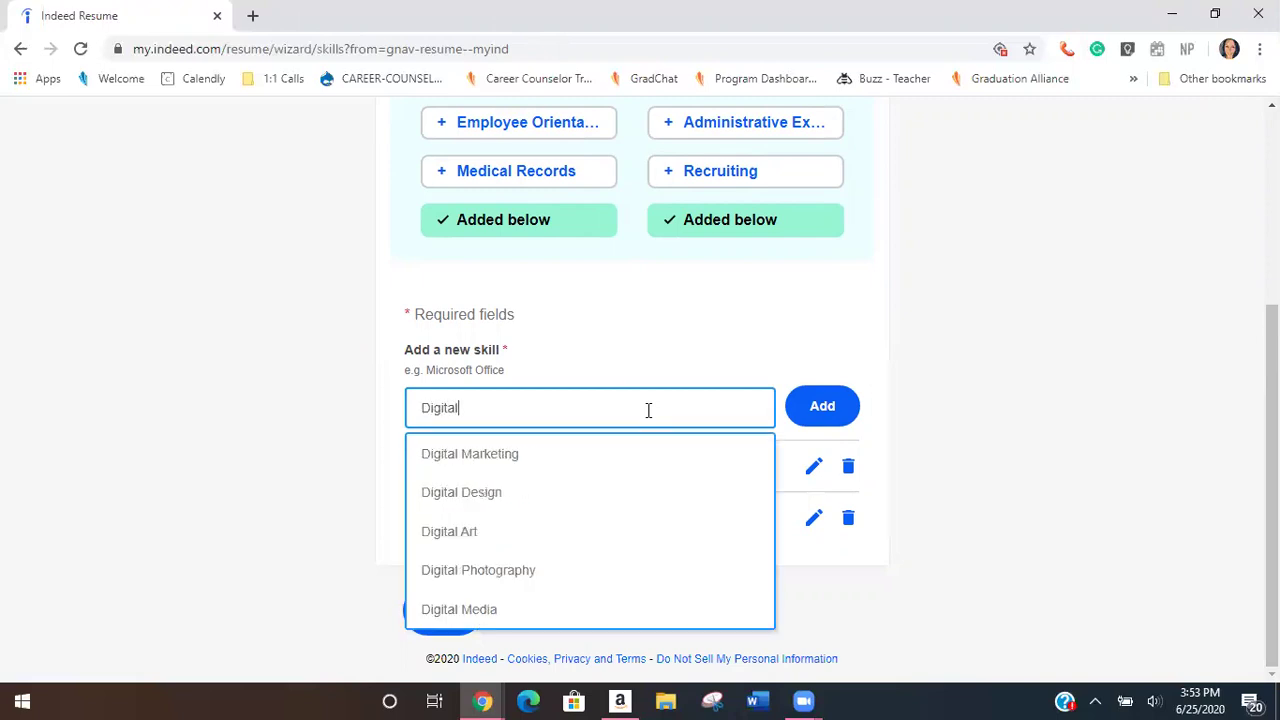
{"action": "type", "text": " Literacy"}
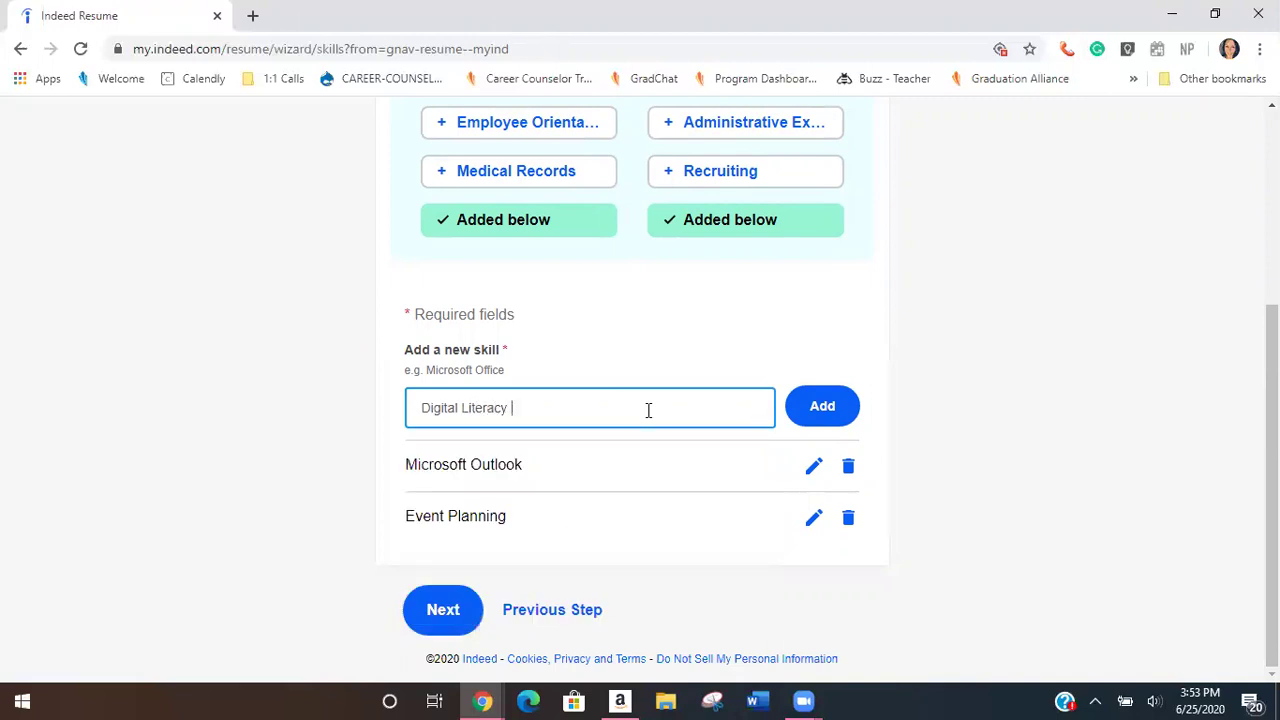
{"action": "left_click", "coordinate": [851, 420]}
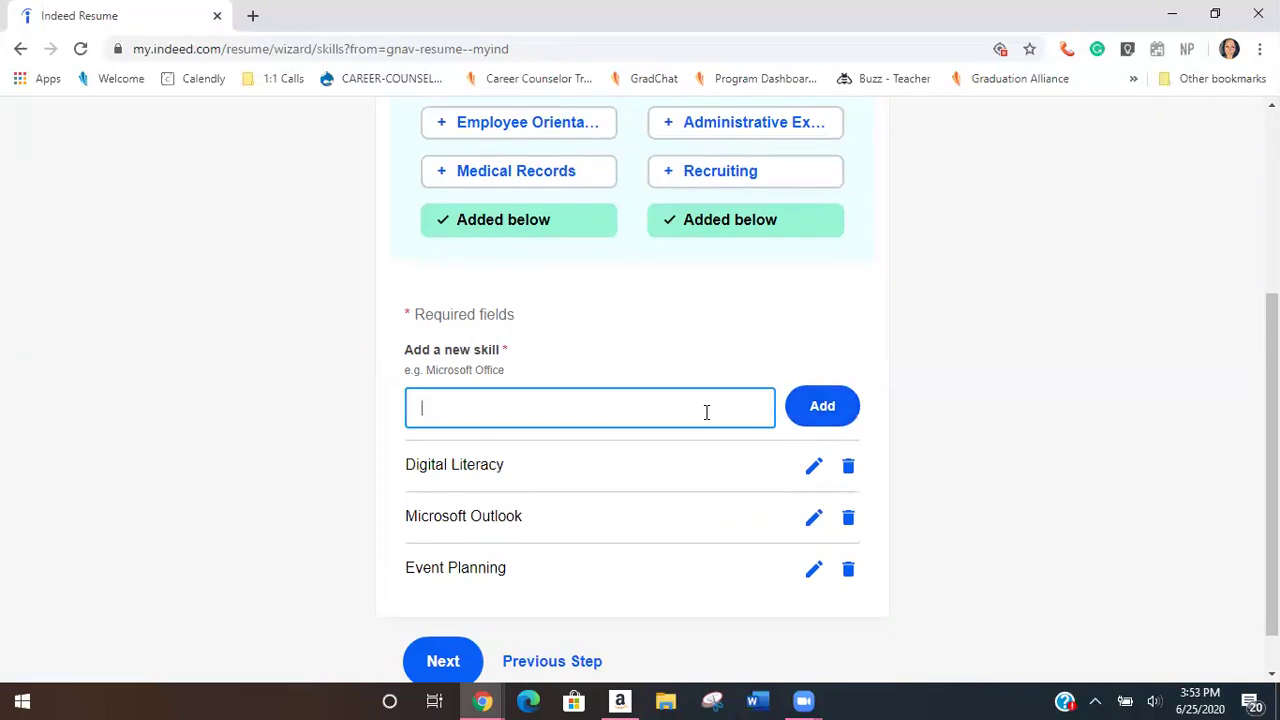
- Add the suggested skills Career Development and Computer Skills to the skills list
{"action": "type", "text": "Career"}
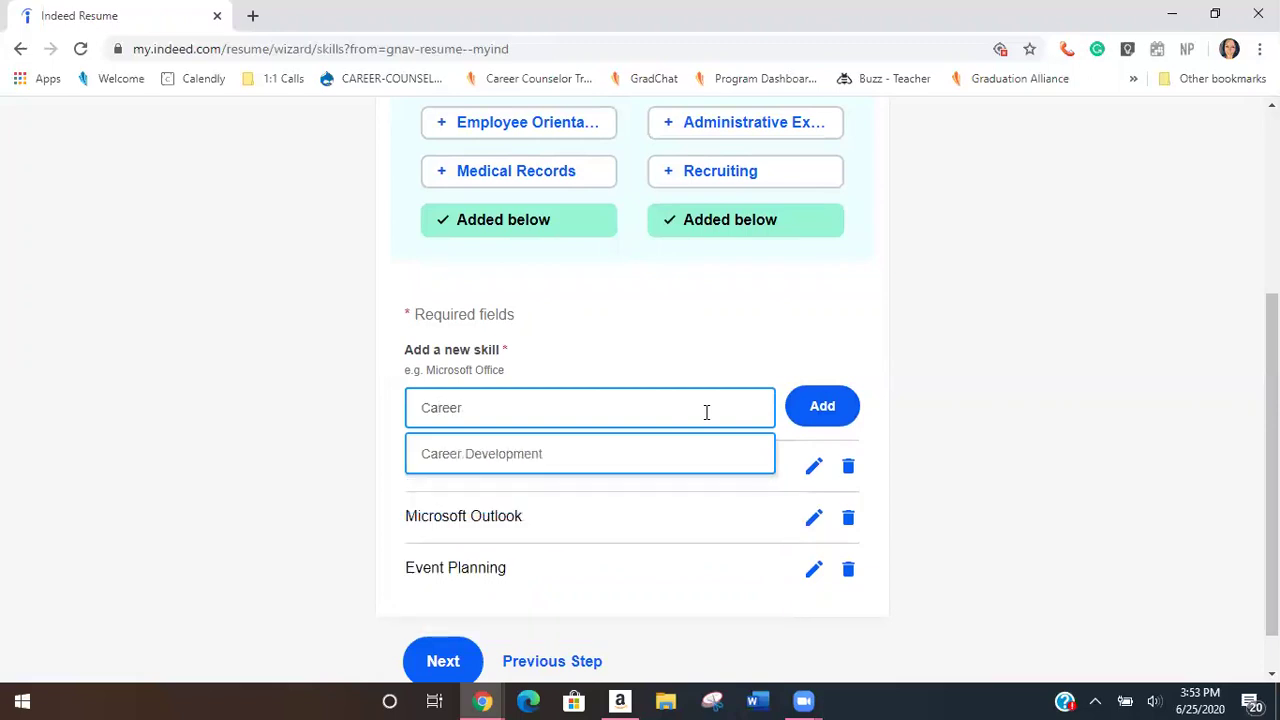
{"action": "left_click", "coordinate": [626, 451]}
{"action": "left_click", "coordinate": [823, 412]}
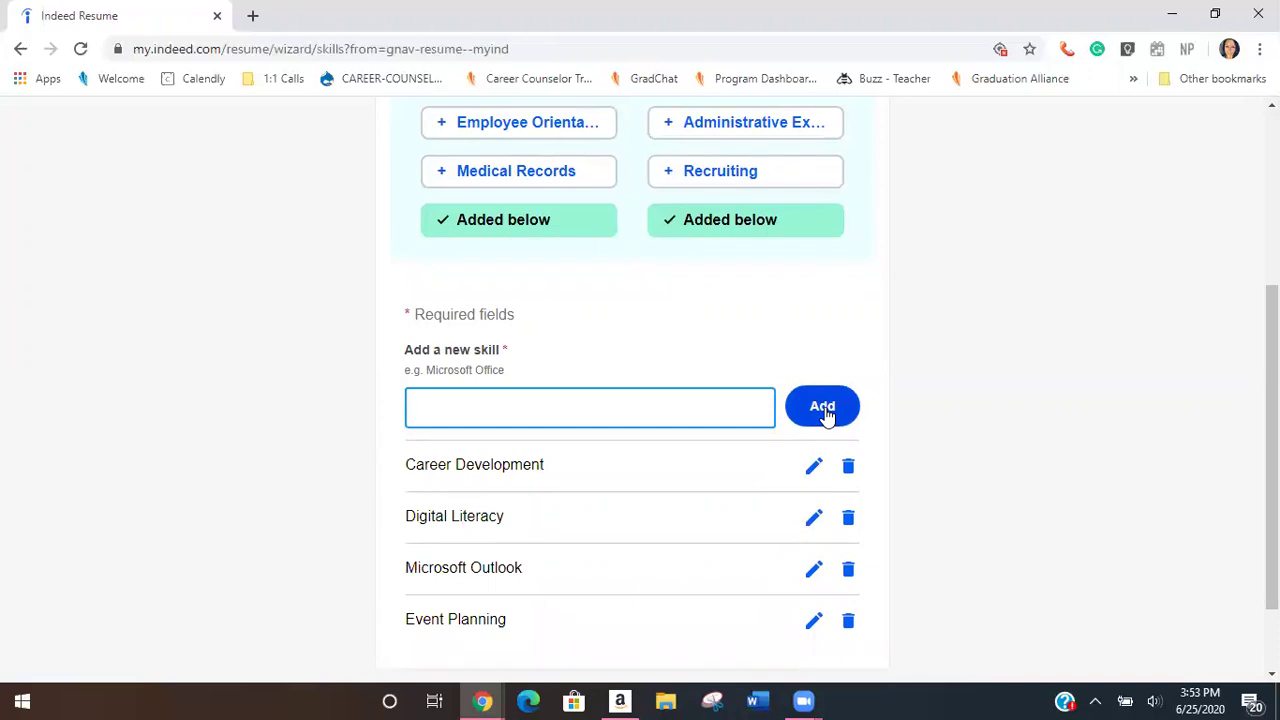
{"action": "type", "text": "Computer"}
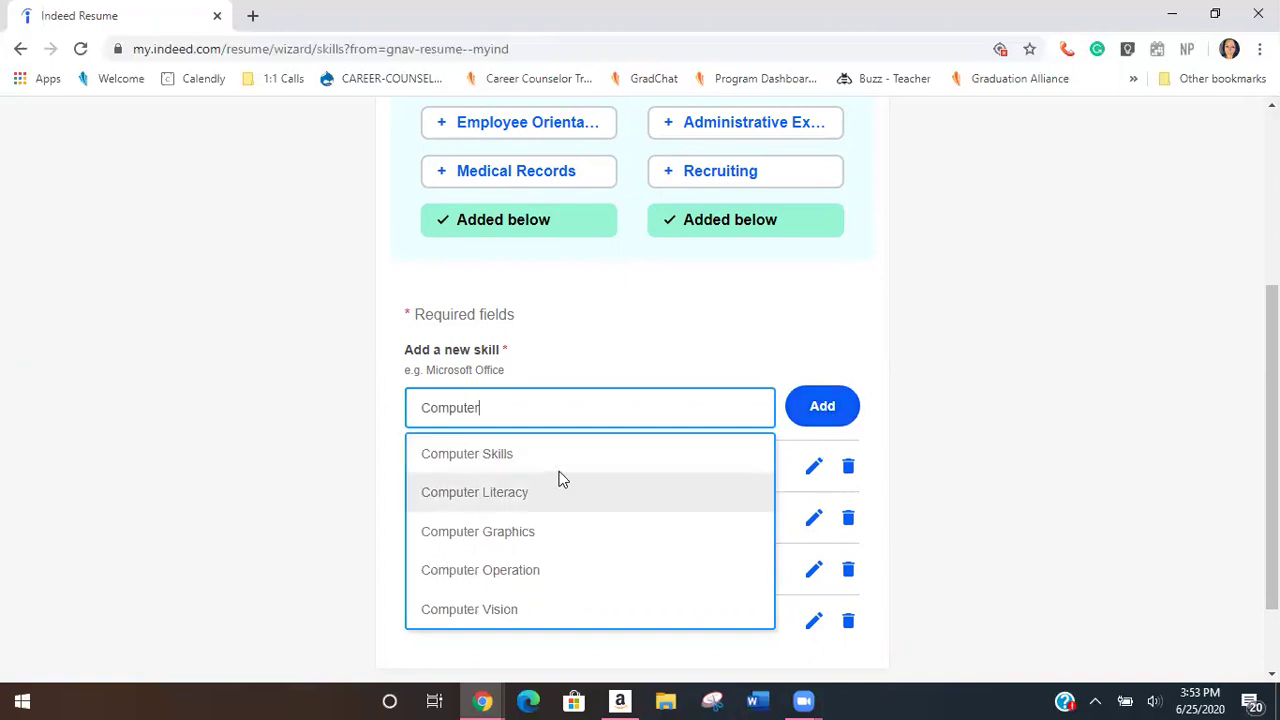
{"action": "left_click", "coordinate": [557, 465]}
{"action": "left_click", "coordinate": [838, 400]}
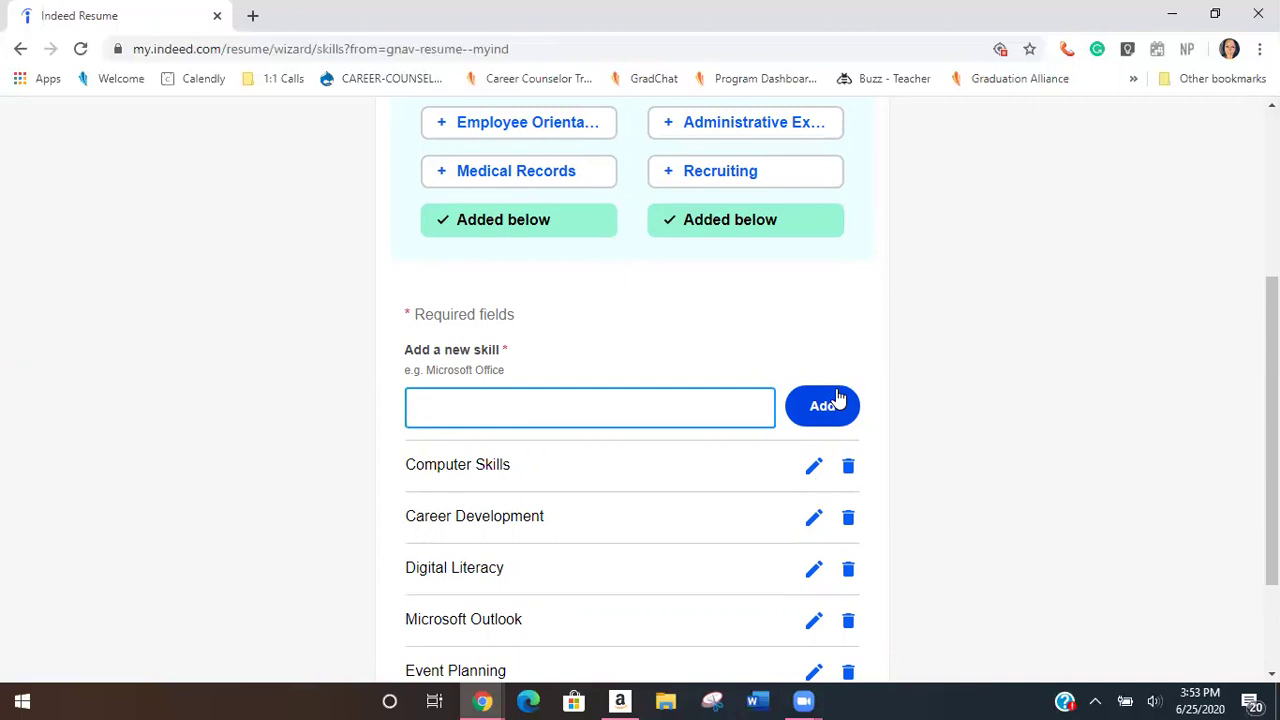
- Add the suggested skills Caregiving and Childhood Development to the skills list
{"action": "type", "text": "Caregi"}
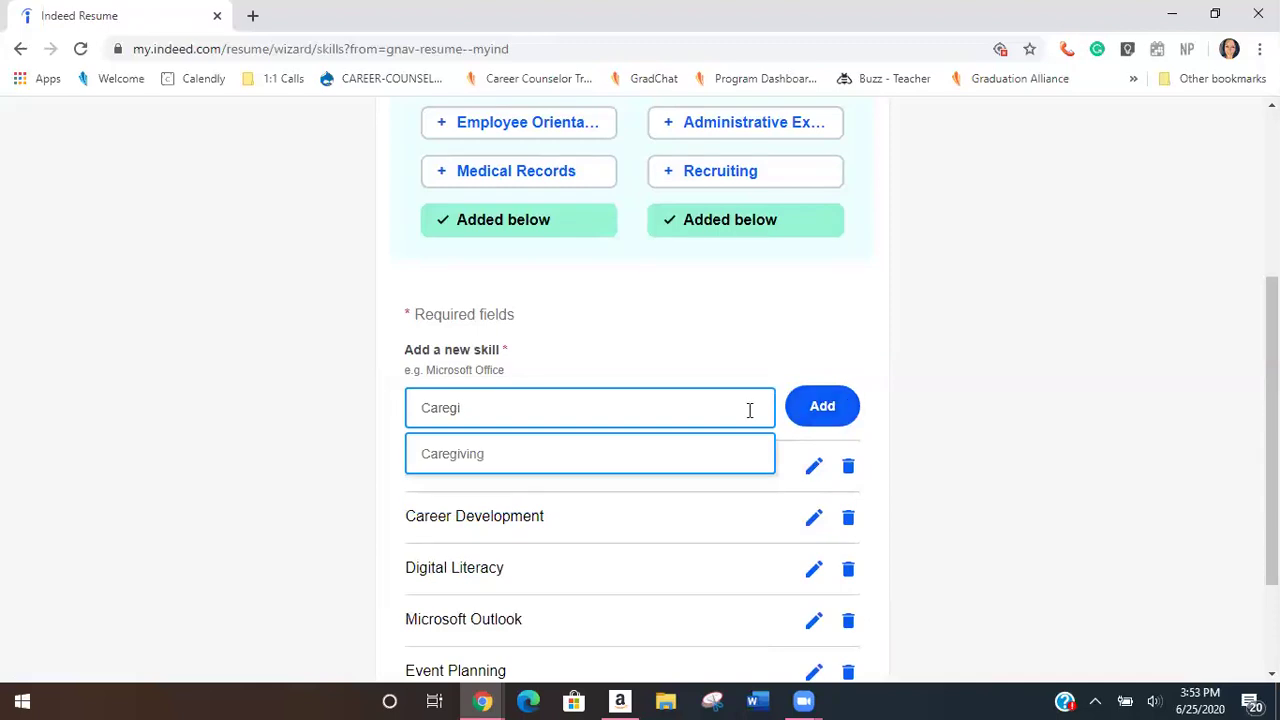
{"action": "left_click", "coordinate": [637, 464]}
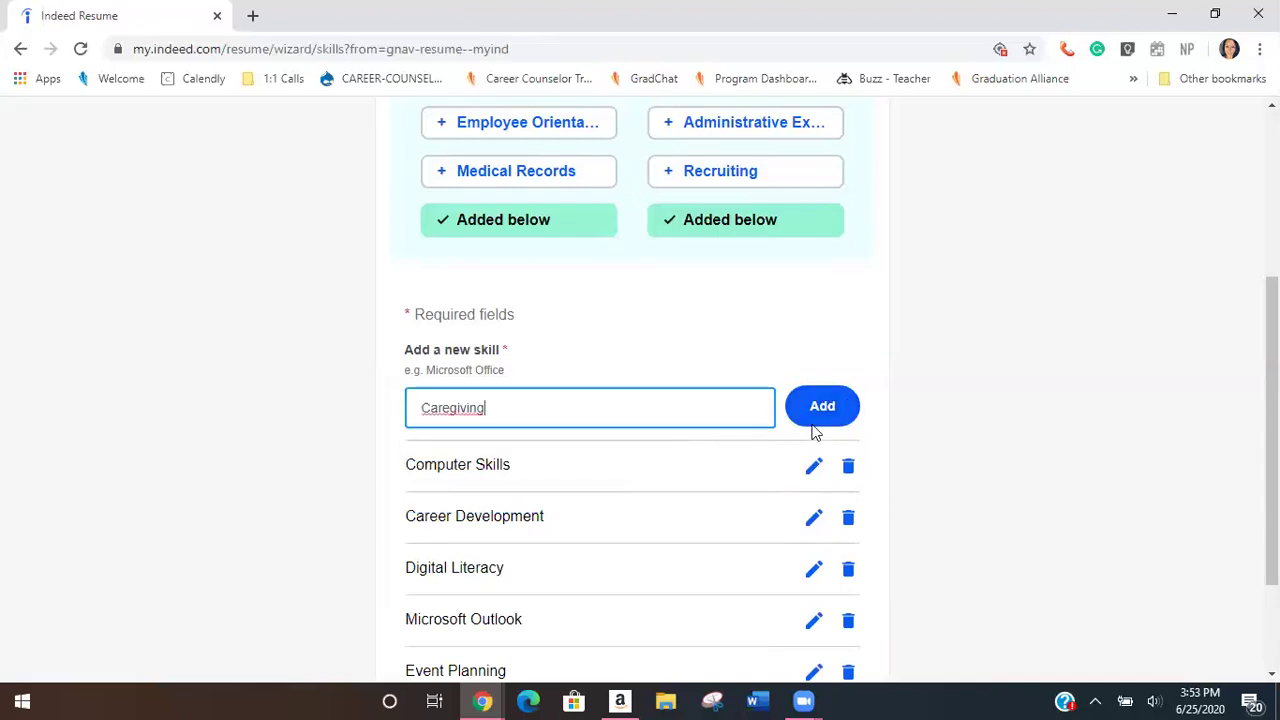
{"action": "left_click", "coordinate": [824, 416]}
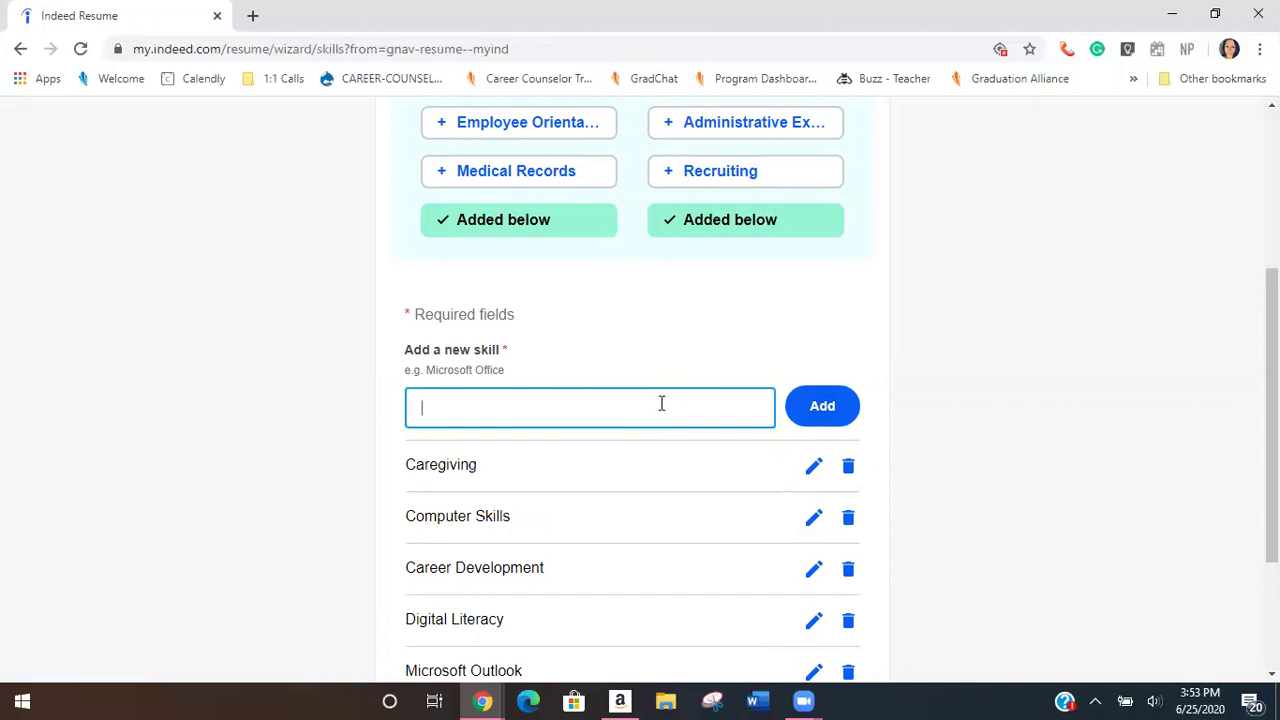
{"action": "type", "text": "C"}
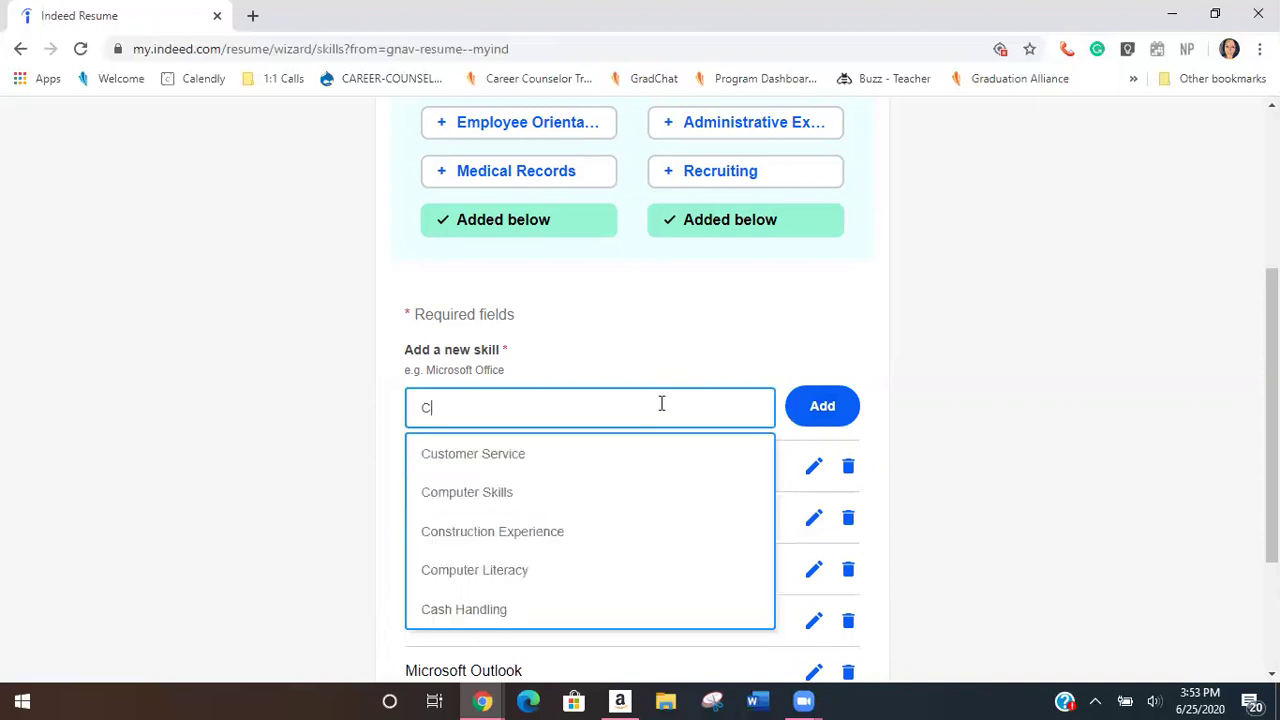
{"action": "type", "text": "hild"}
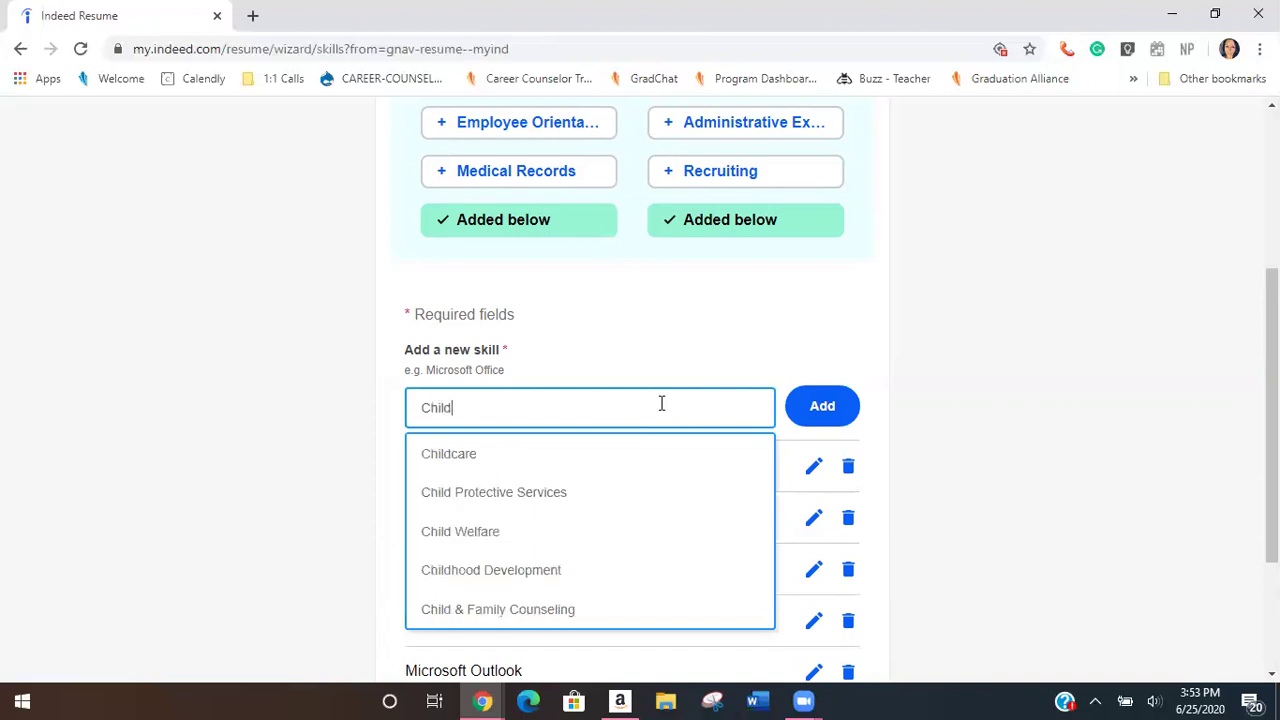
{"action": "left_click", "coordinate": [511, 569]}
{"action": "left_click", "coordinate": [818, 415]}
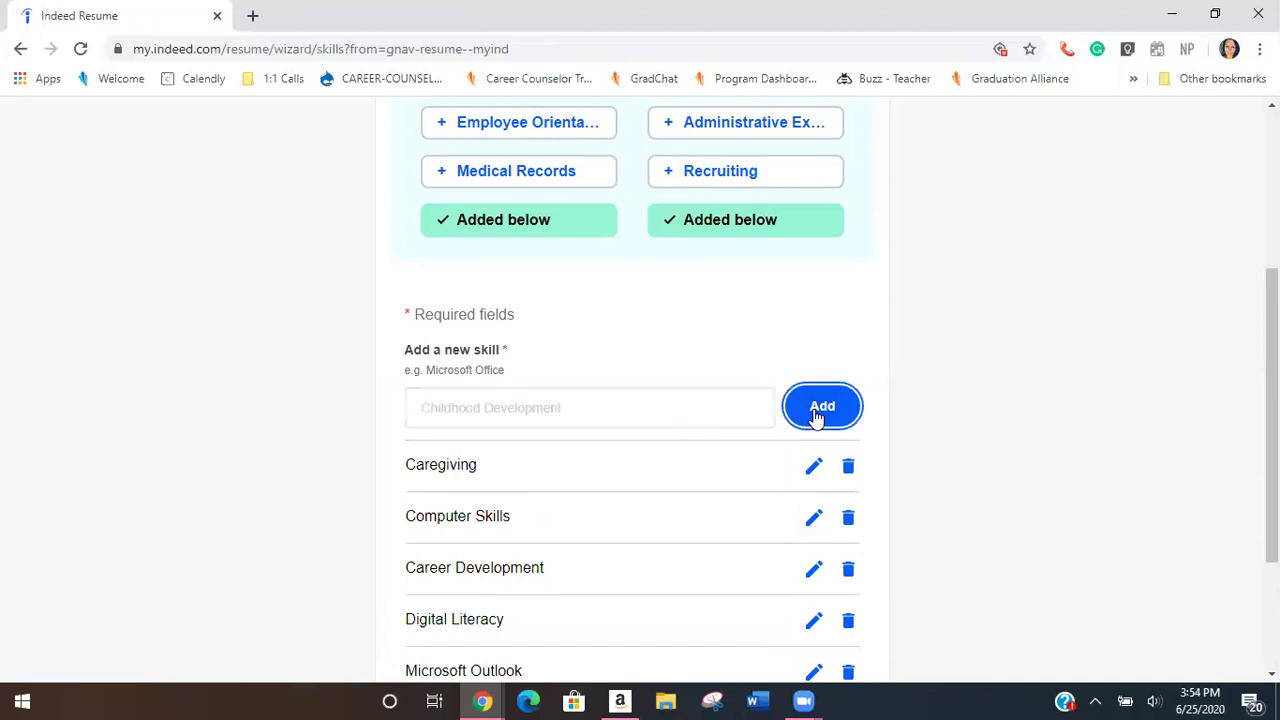
- Add the suggested skills Osha and Microsoft Office to the skills list
{"action": "type", "text": "OSHA"}
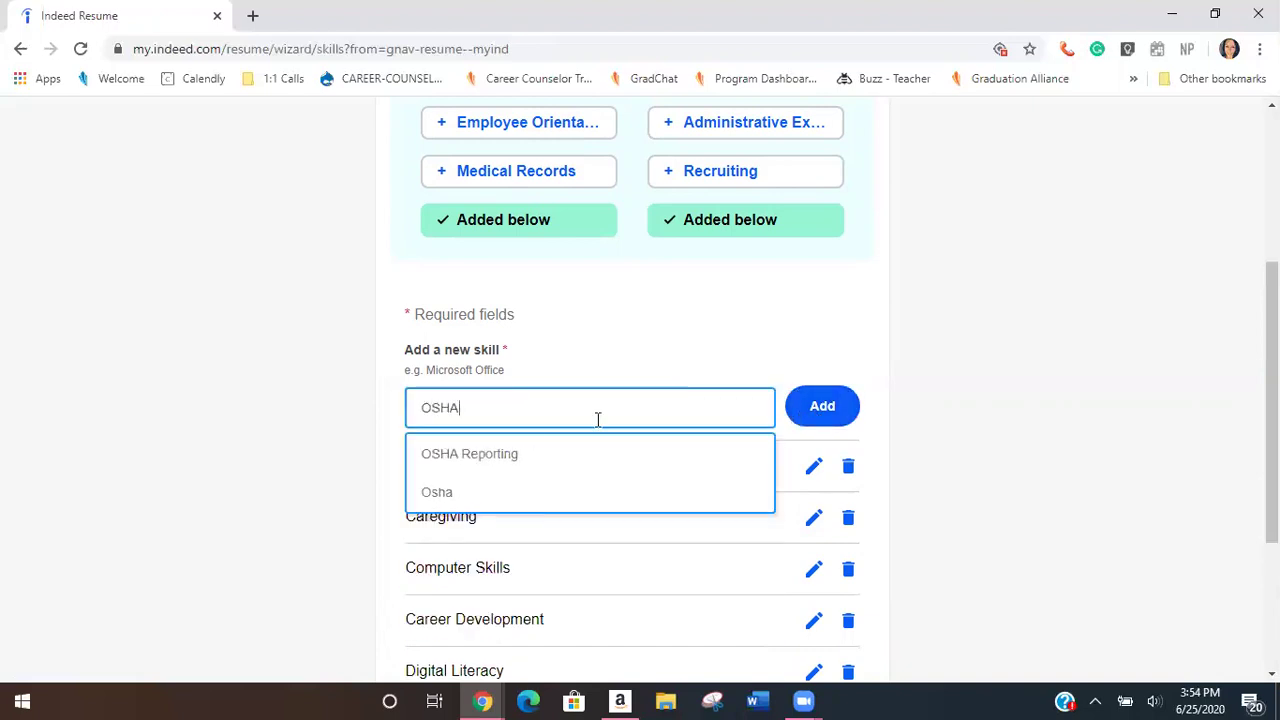
{"action": "left_click", "coordinate": [478, 487]}
{"action": "left_click", "coordinate": [806, 418]}
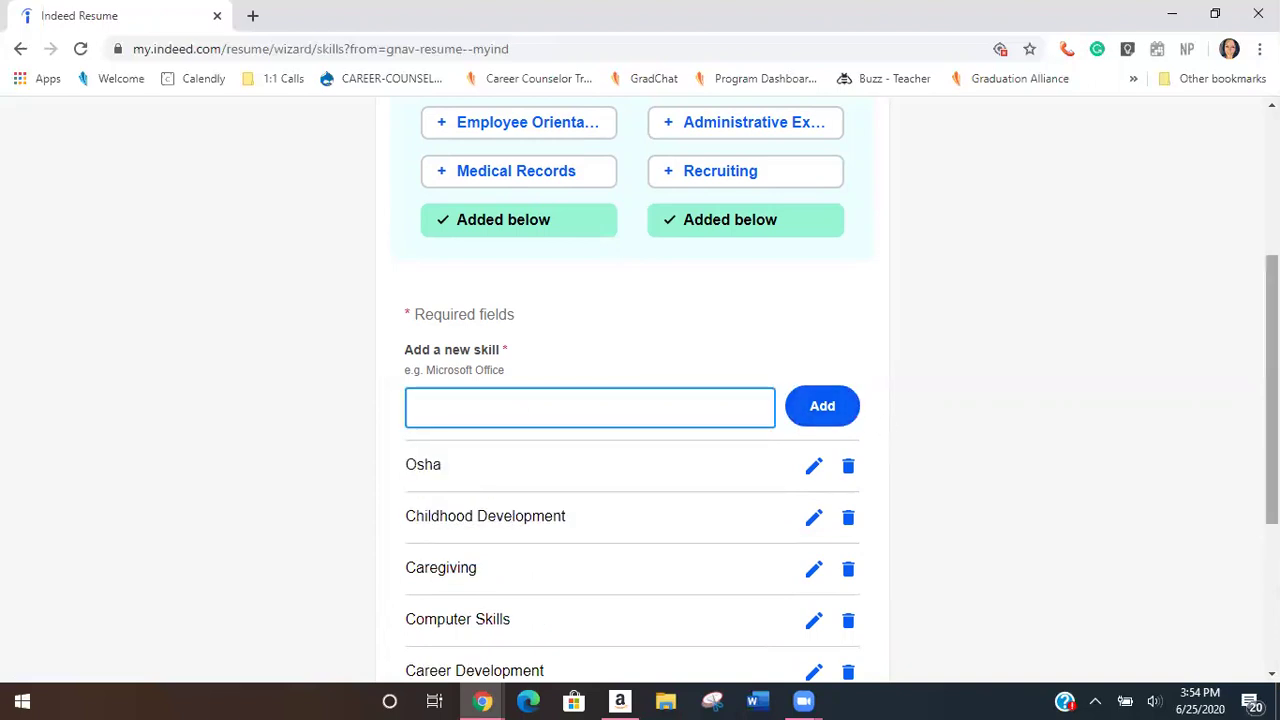
{"action": "type", "text": "Mic"}
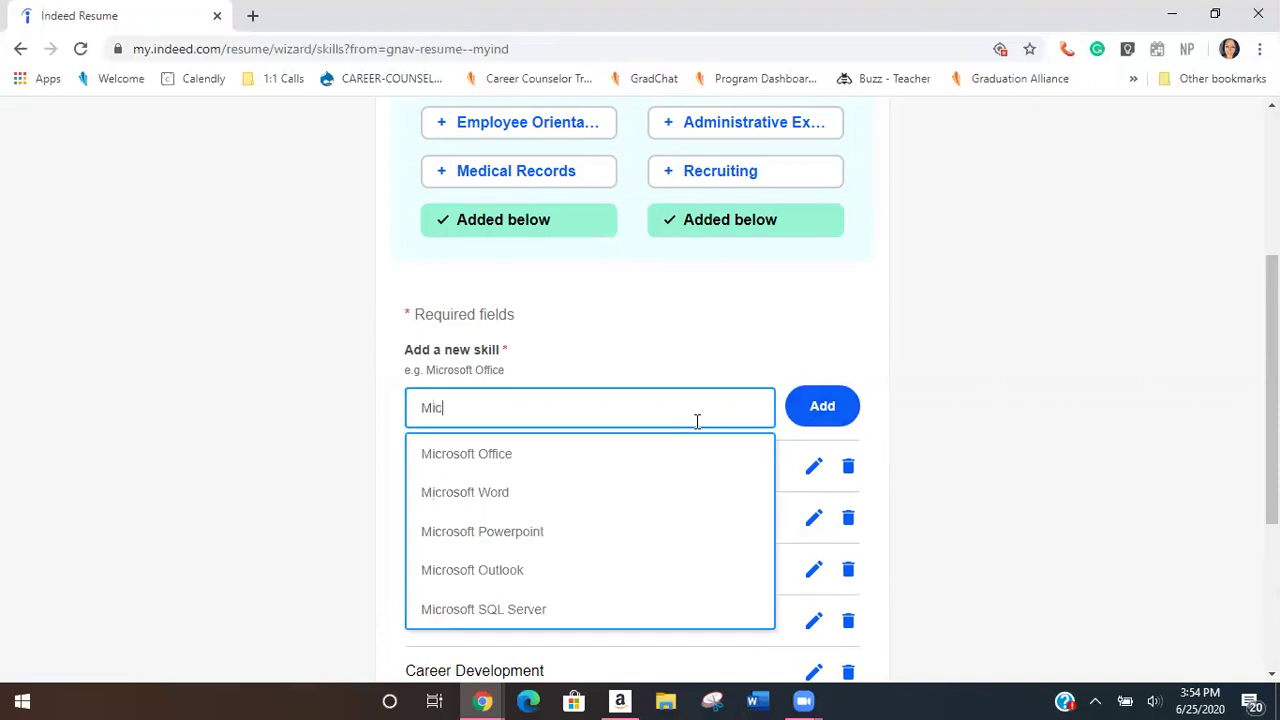
{"action": "left_click", "coordinate": [592, 463]}
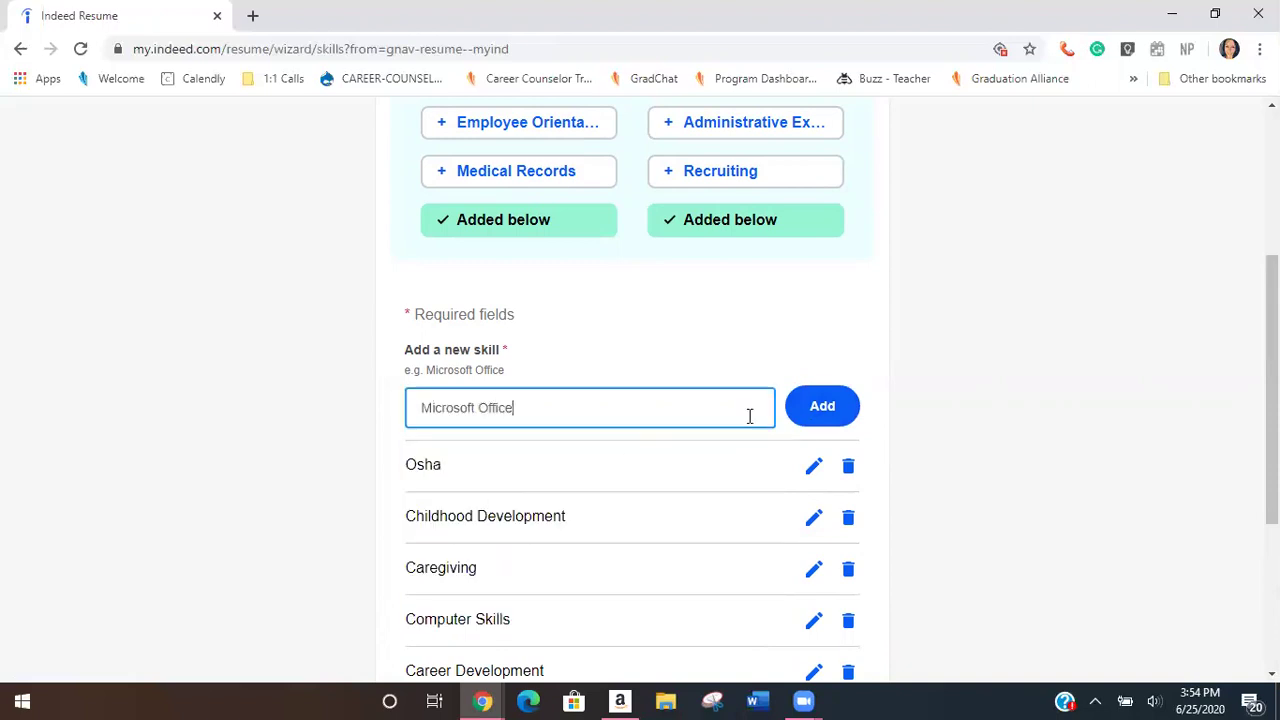
{"action": "left_click", "coordinate": [808, 420]}
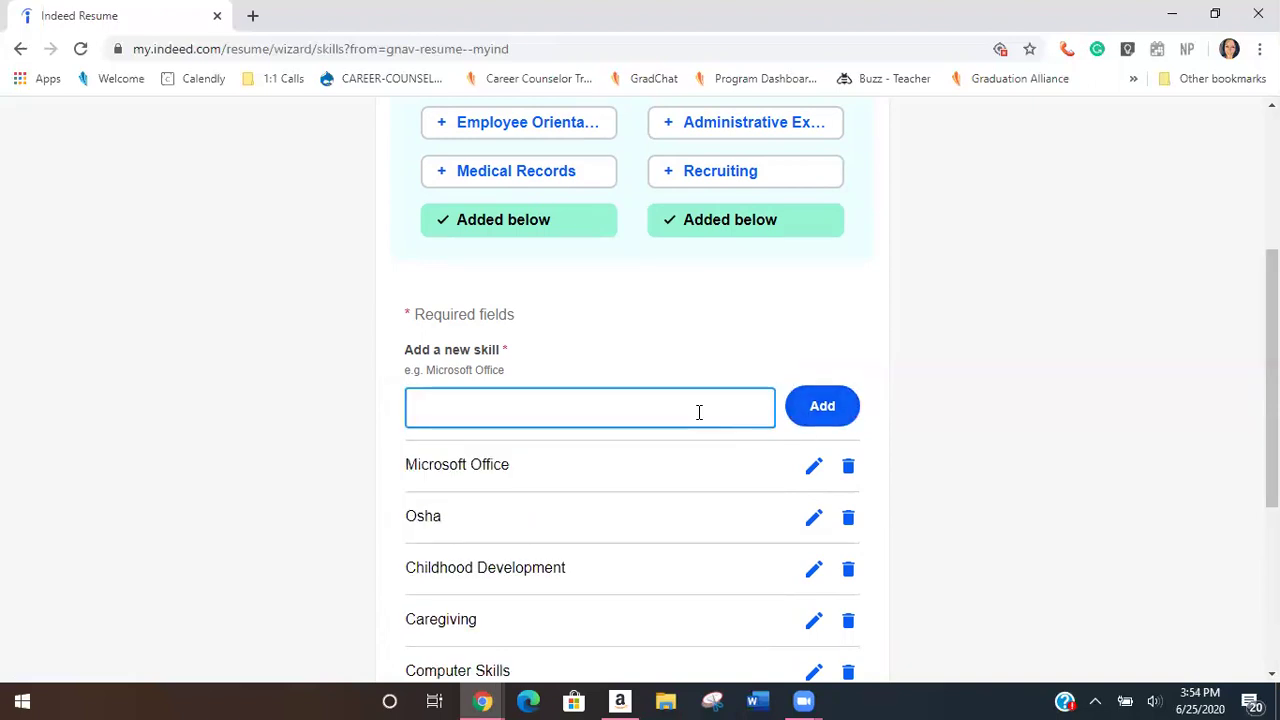
- Add the suggested skill Google Docs to the skills list
{"action": "type", "text": "Google"}
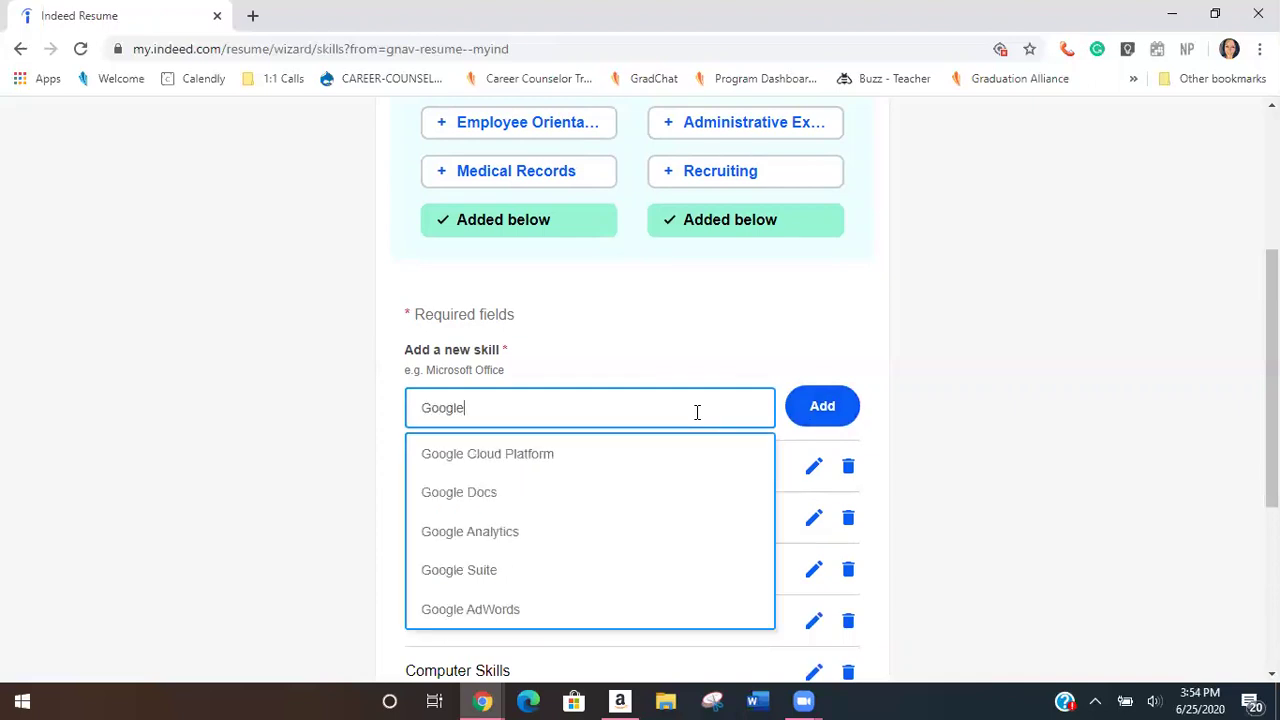
{"action": "left_click", "coordinate": [509, 494]}
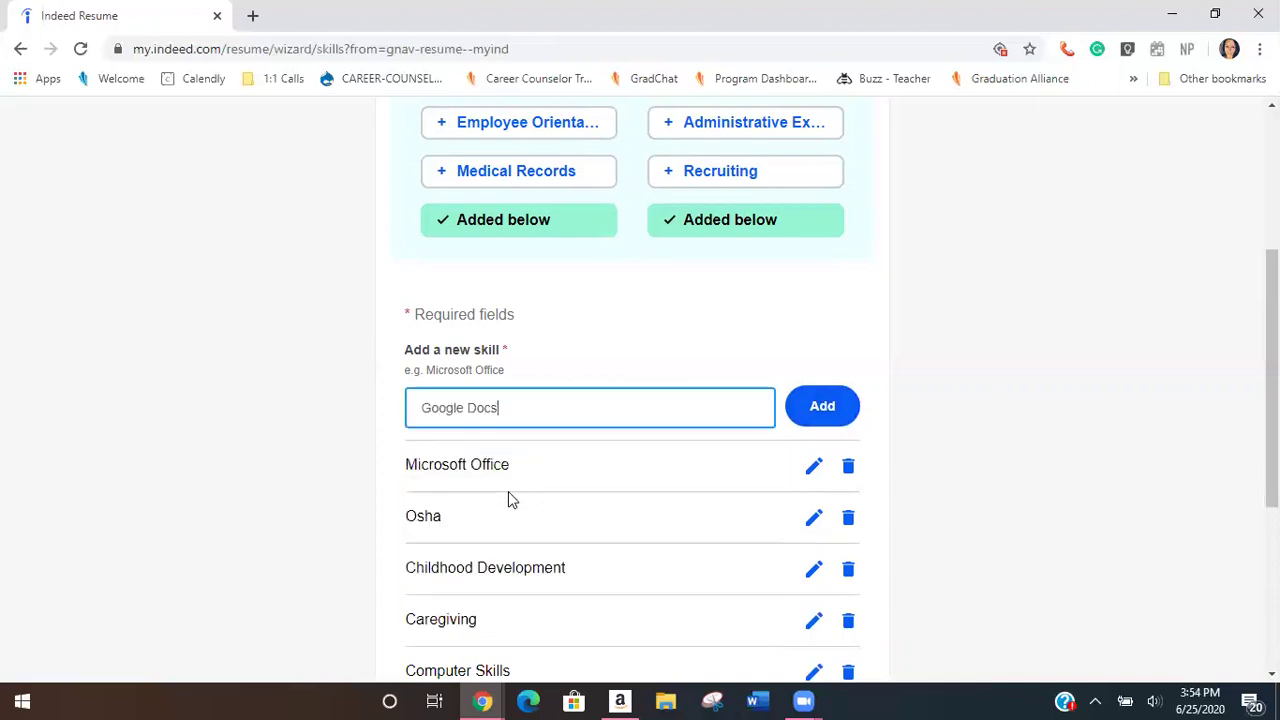
{"action": "left_click", "coordinate": [800, 405]}
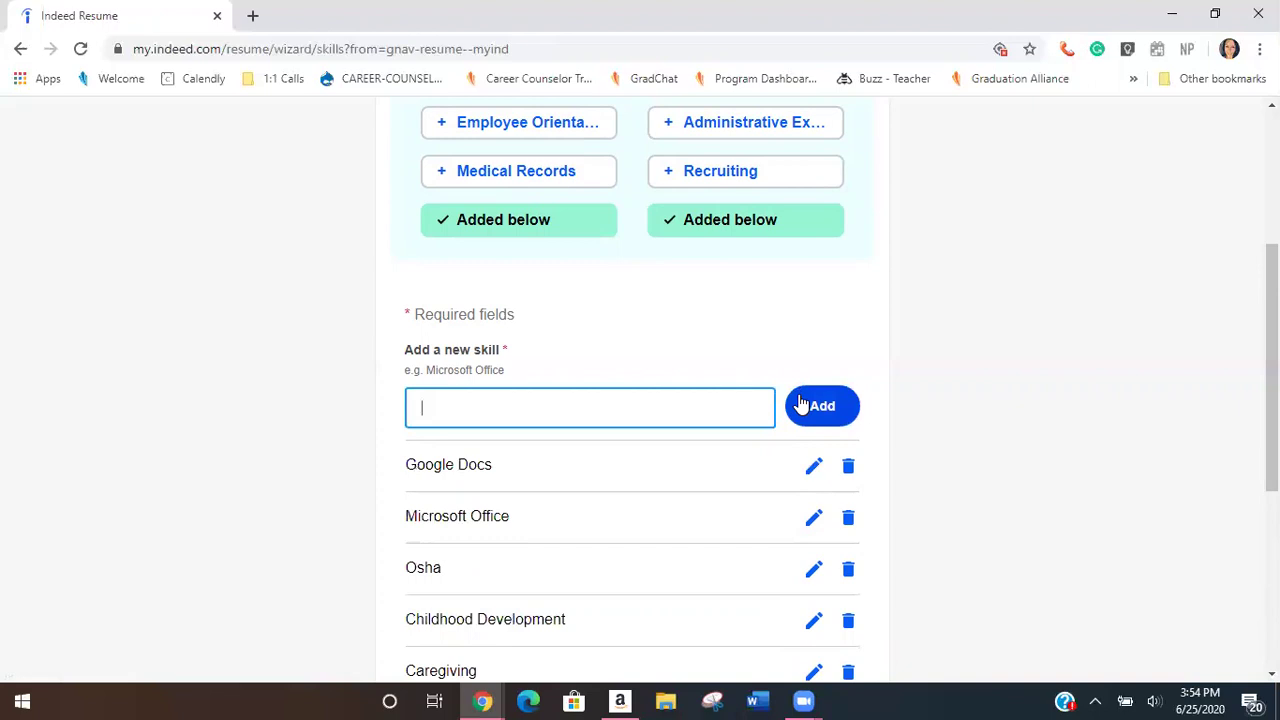
- Add the new skill Customer Service to the skills list
{"action": "left_click_drag", "start_coordinate": [1272, 367], "coordinate": [1272, 465]}
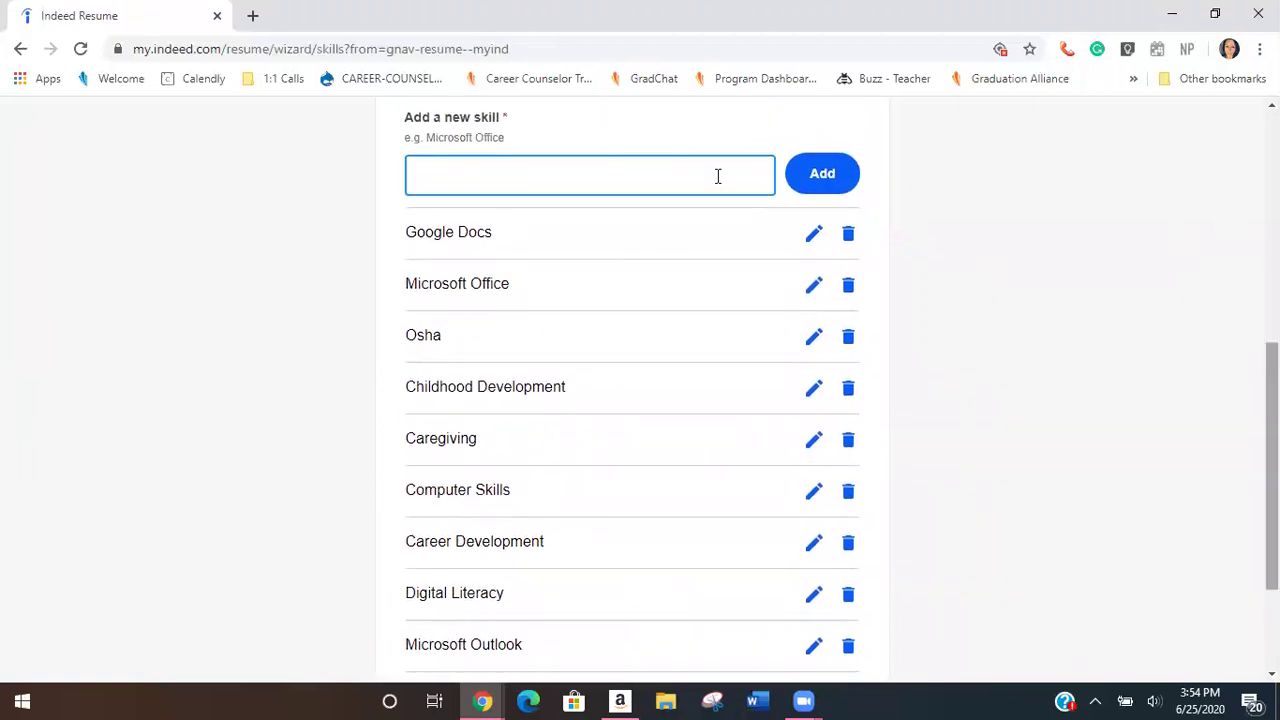
{"action": "type", "text": "custom"}
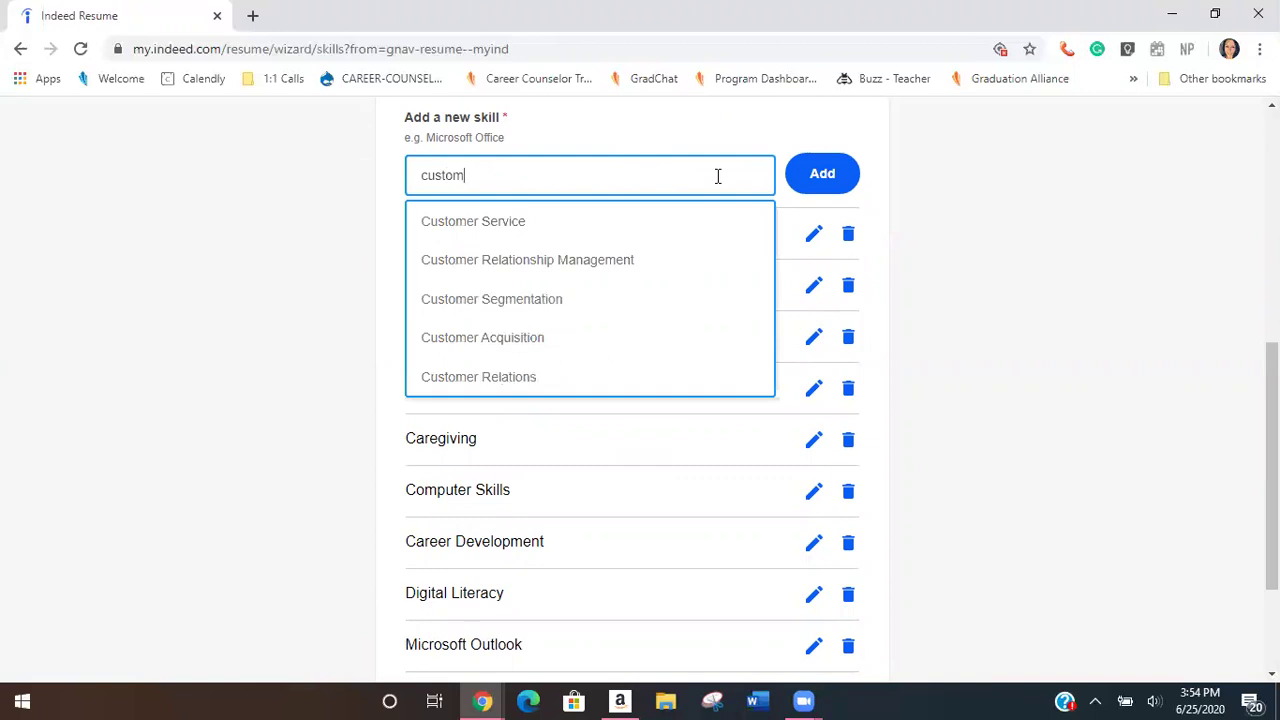
{"action": "left_click", "coordinate": [564, 220]}
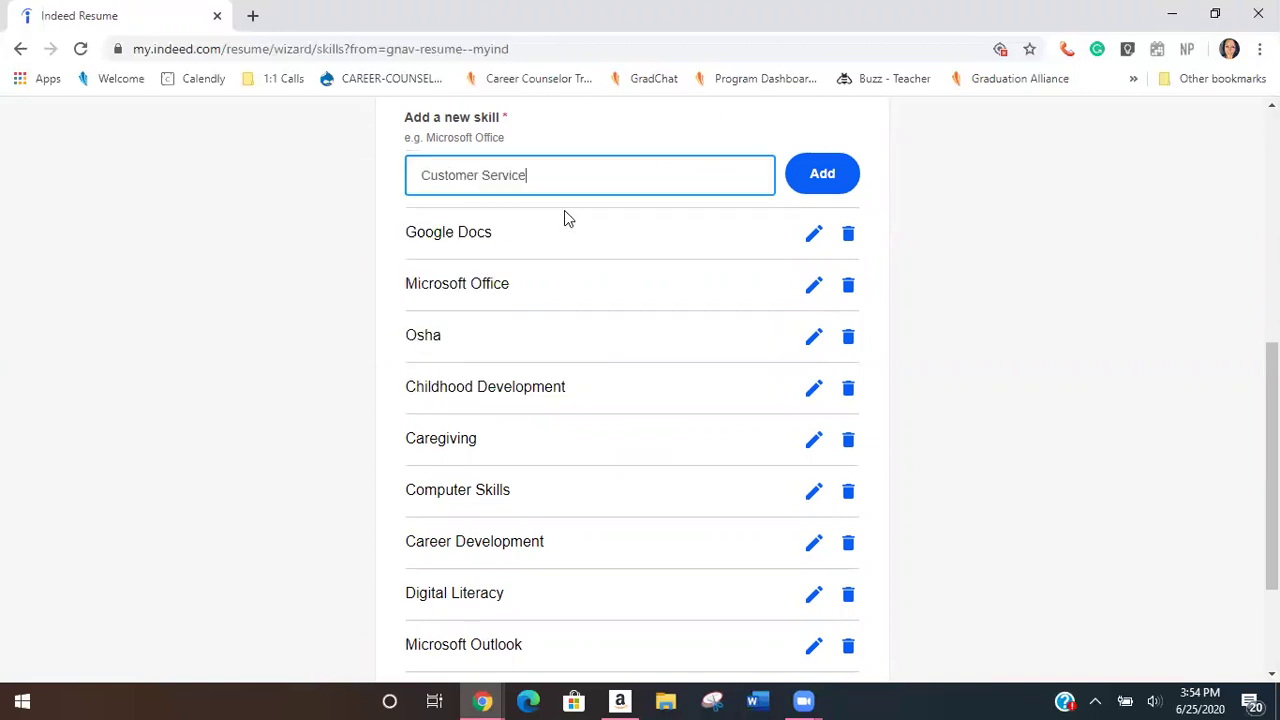
{"action": "left_click", "coordinate": [840, 190]}
- Add the new skill Time Management to the skills list
{"action": "left_click", "coordinate": [648, 174]}
{"action": "type", "text": "ti"}
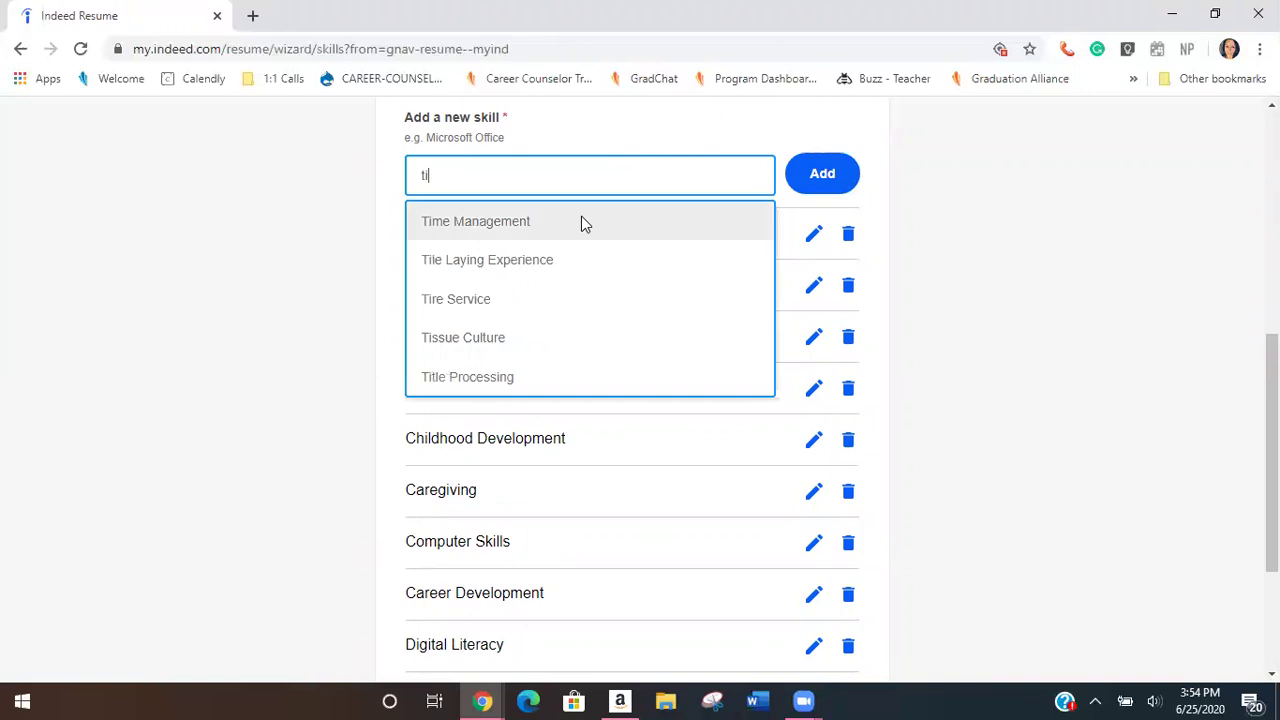
{"action": "left_click", "coordinate": [581, 216]}
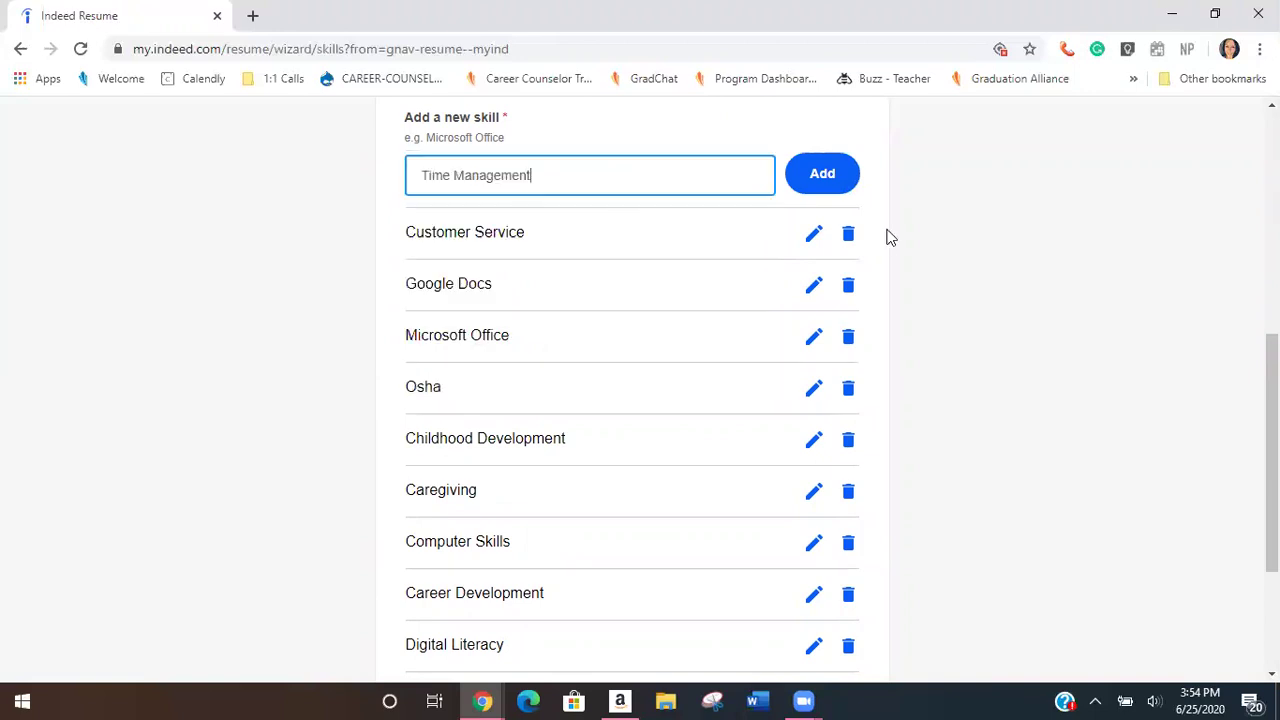
{"action": "left_click", "coordinate": [824, 173]}
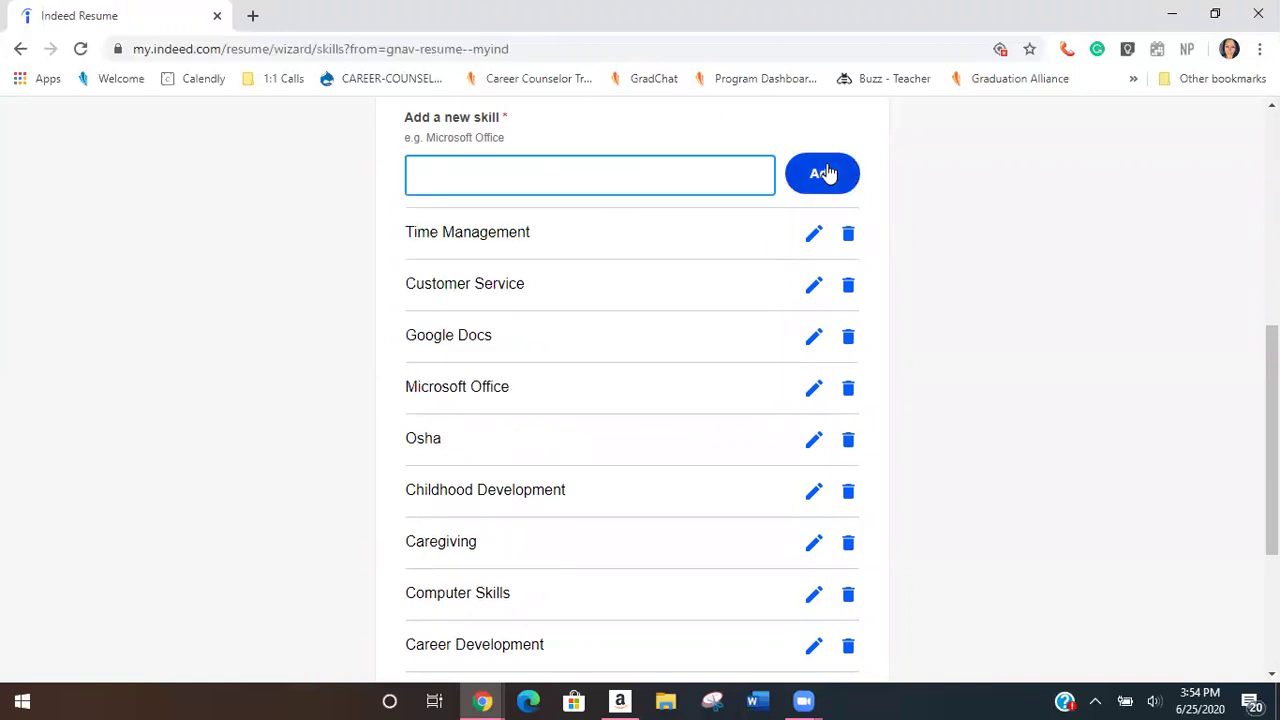
- Check over the skills list, complete the skills section and continue to the online resume draft
{"action": "scroll", "coordinate": [824, 173], "scroll_direction": "down", "scroll_amount": 1}
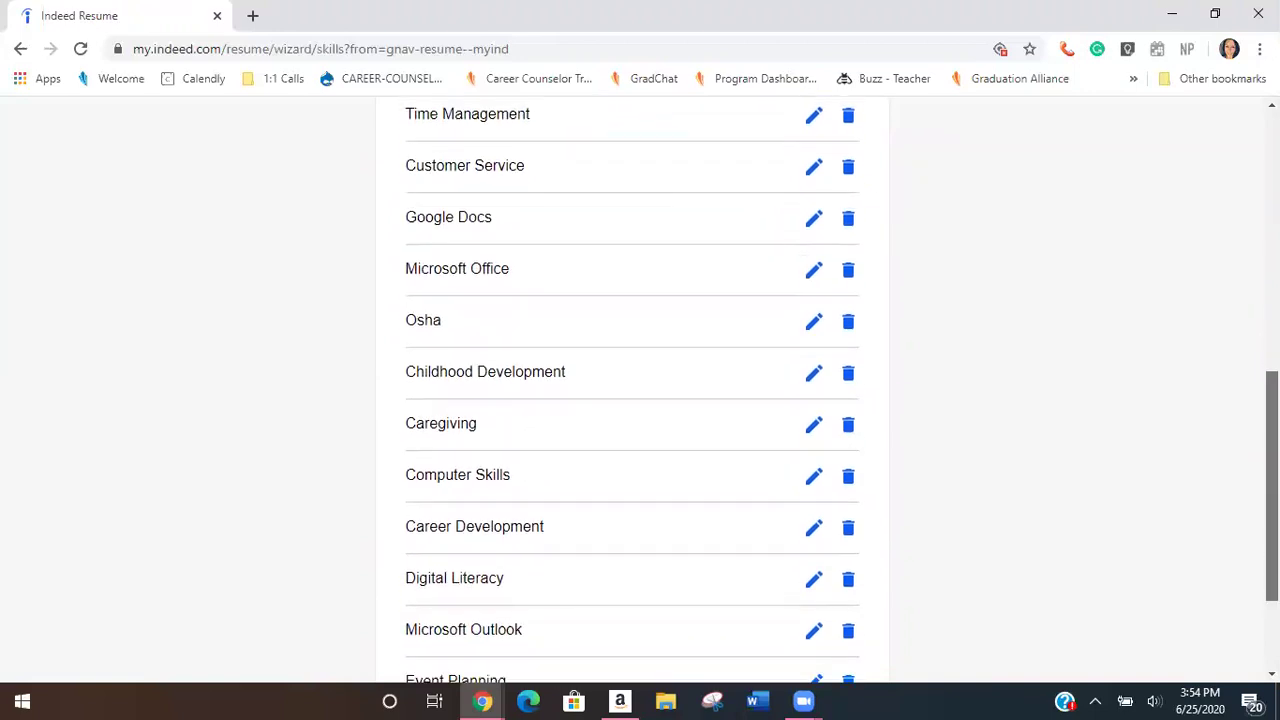
{"action": "scroll", "coordinate": [632, 390], "scroll_direction": "down", "scroll_amount": 2}
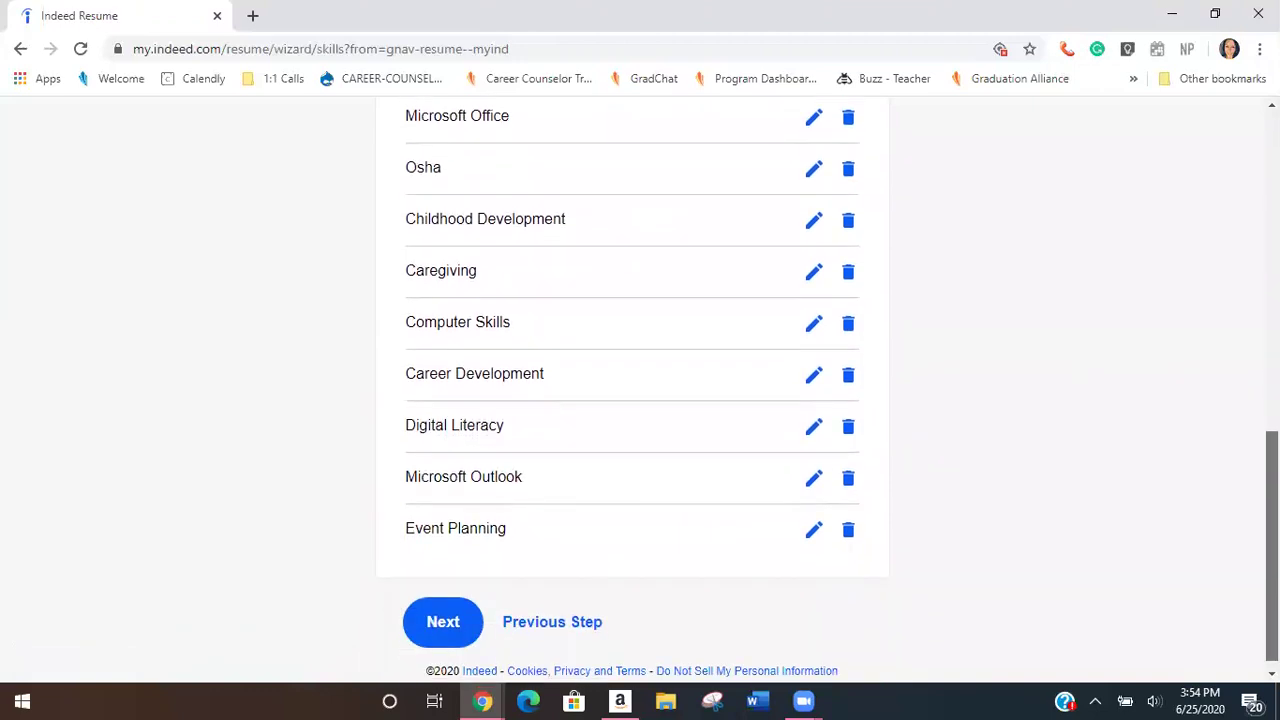
{"action": "scroll", "coordinate": [632, 390], "scroll_direction": "up", "scroll_amount": 3}
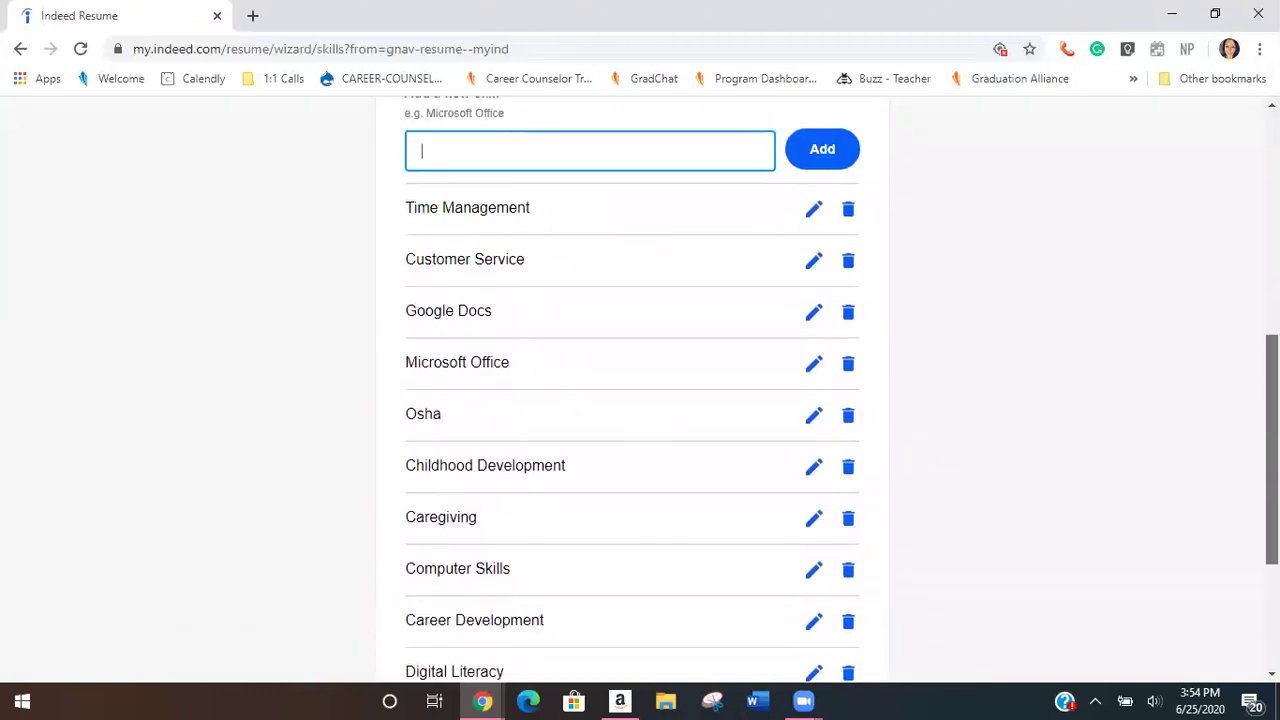
{"action": "scroll", "coordinate": [632, 390], "scroll_direction": "up", "scroll_amount": 5}
{"action": "scroll", "coordinate": [632, 390], "scroll_direction": "up", "scroll_amount": 1}
{"action": "scroll", "coordinate": [632, 390], "scroll_direction": "down", "scroll_amount": 6}
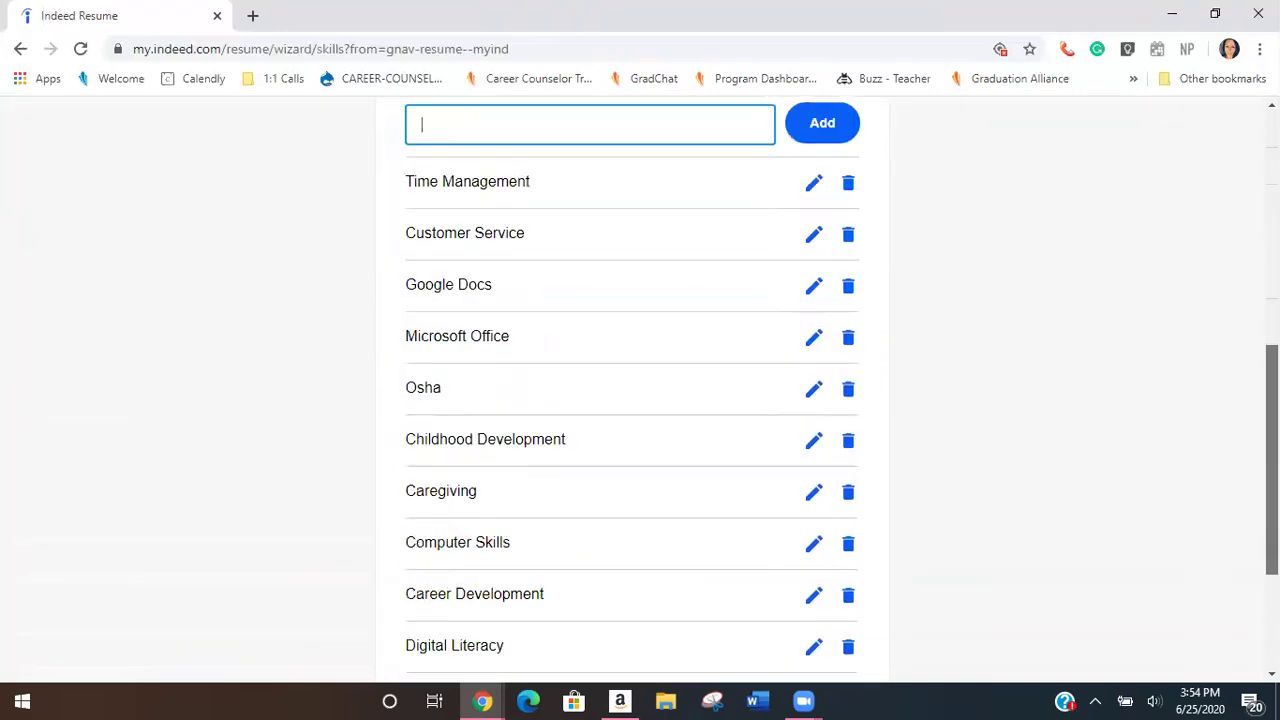
{"action": "scroll", "coordinate": [632, 390], "scroll_direction": "down", "scroll_amount": 3}
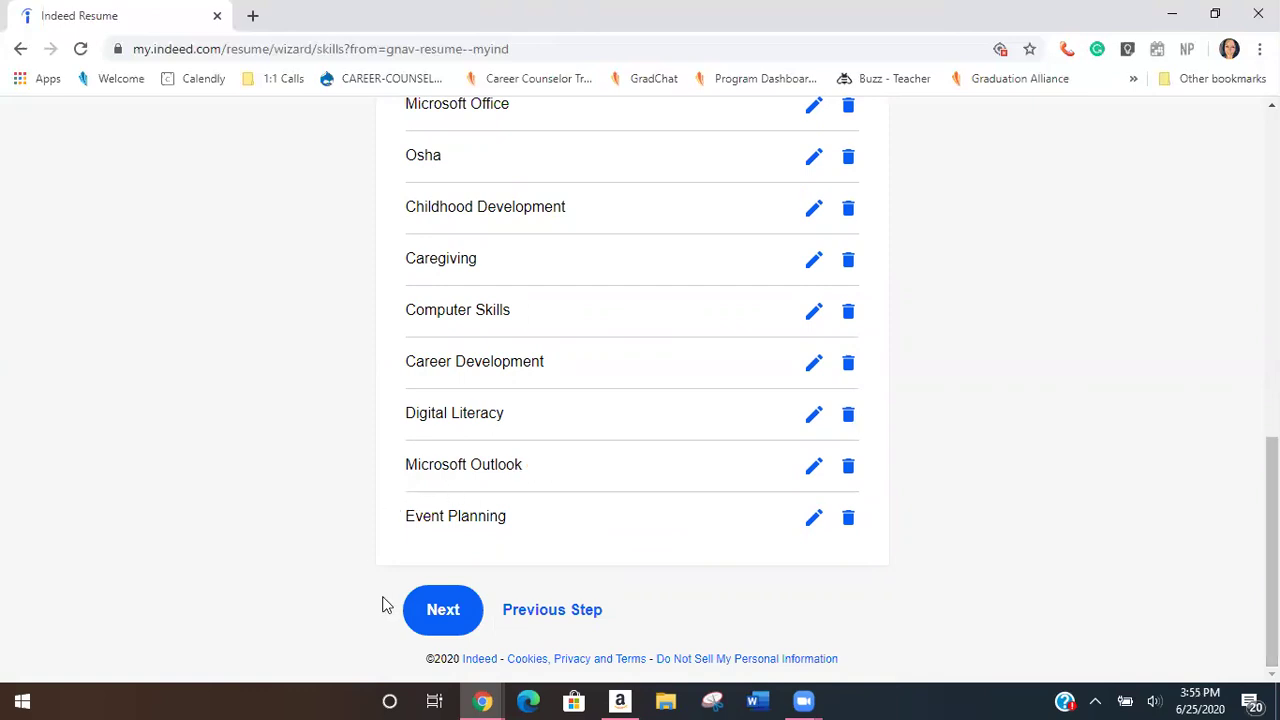
{"action": "left_click", "coordinate": [437, 609]}
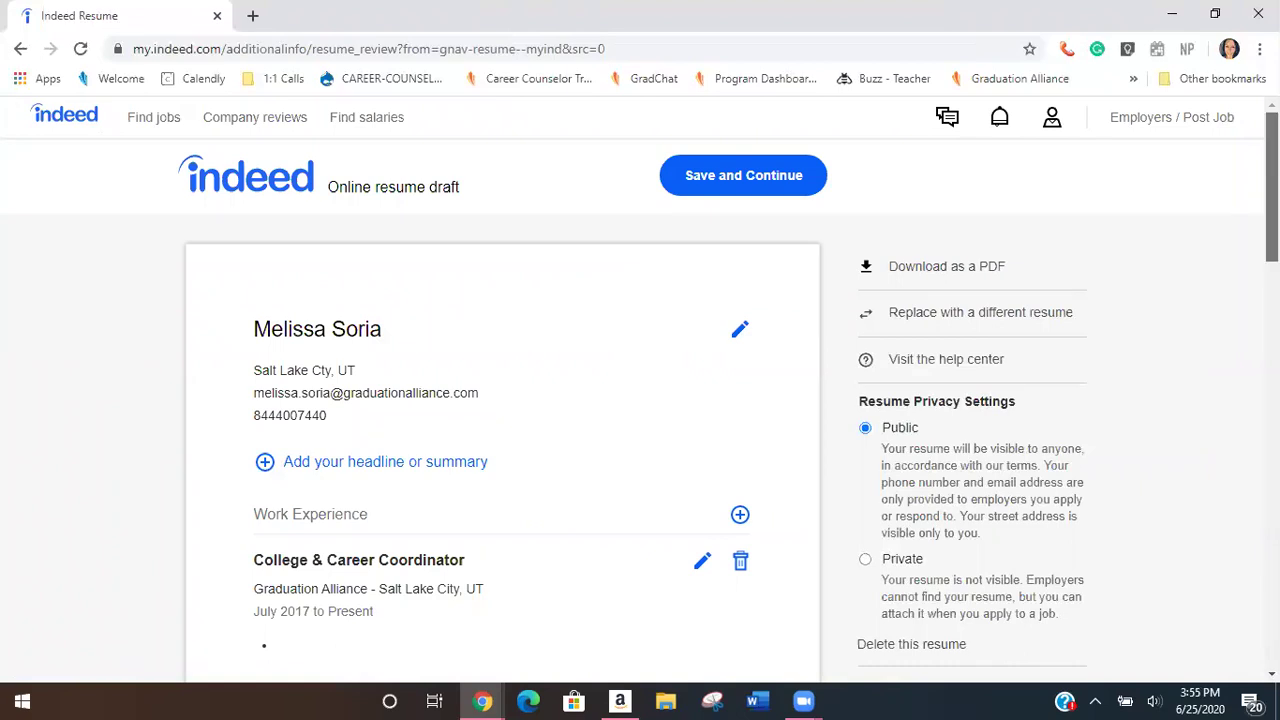
- Start a certification entry in the resume draft with the title Caregiver Certification
{"action": "scroll", "coordinate": [708, 440], "scroll_direction": "down", "scroll_amount": 2}
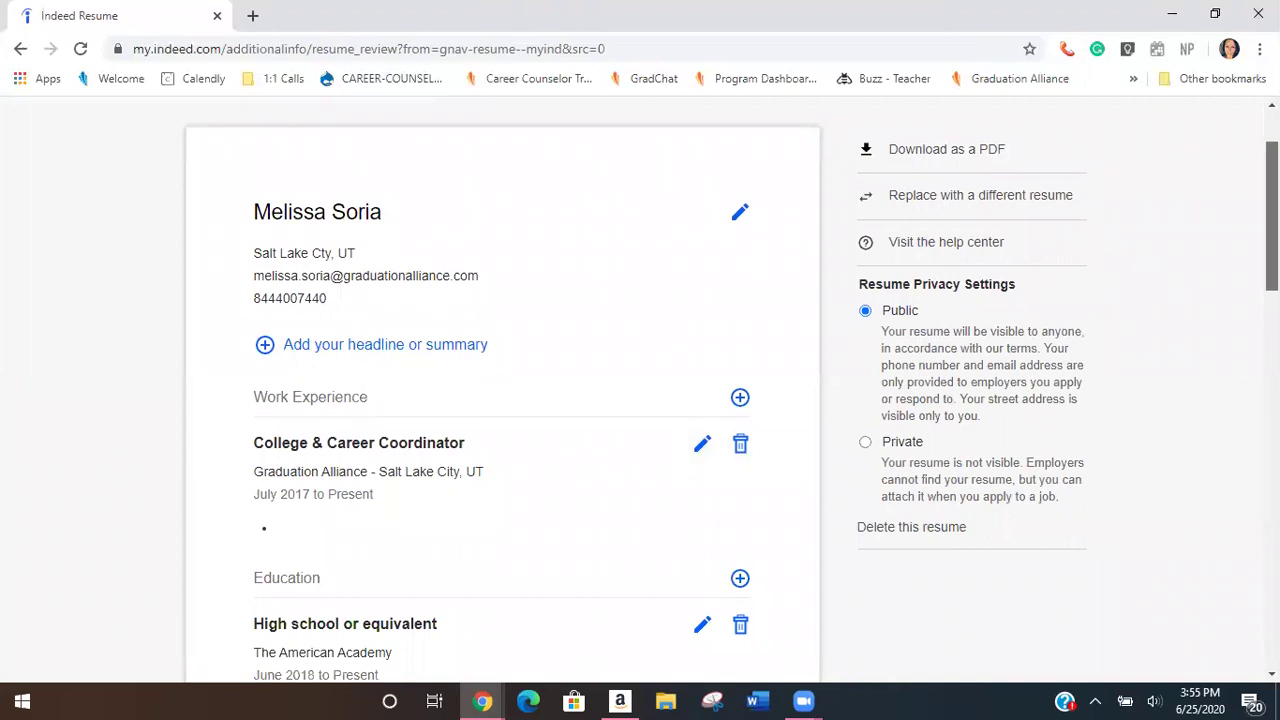
{"action": "scroll", "coordinate": [640, 390], "scroll_direction": "down", "scroll_amount": 4}
{"action": "left_click_drag", "start_coordinate": [1272, 303], "coordinate": [1272, 308]}
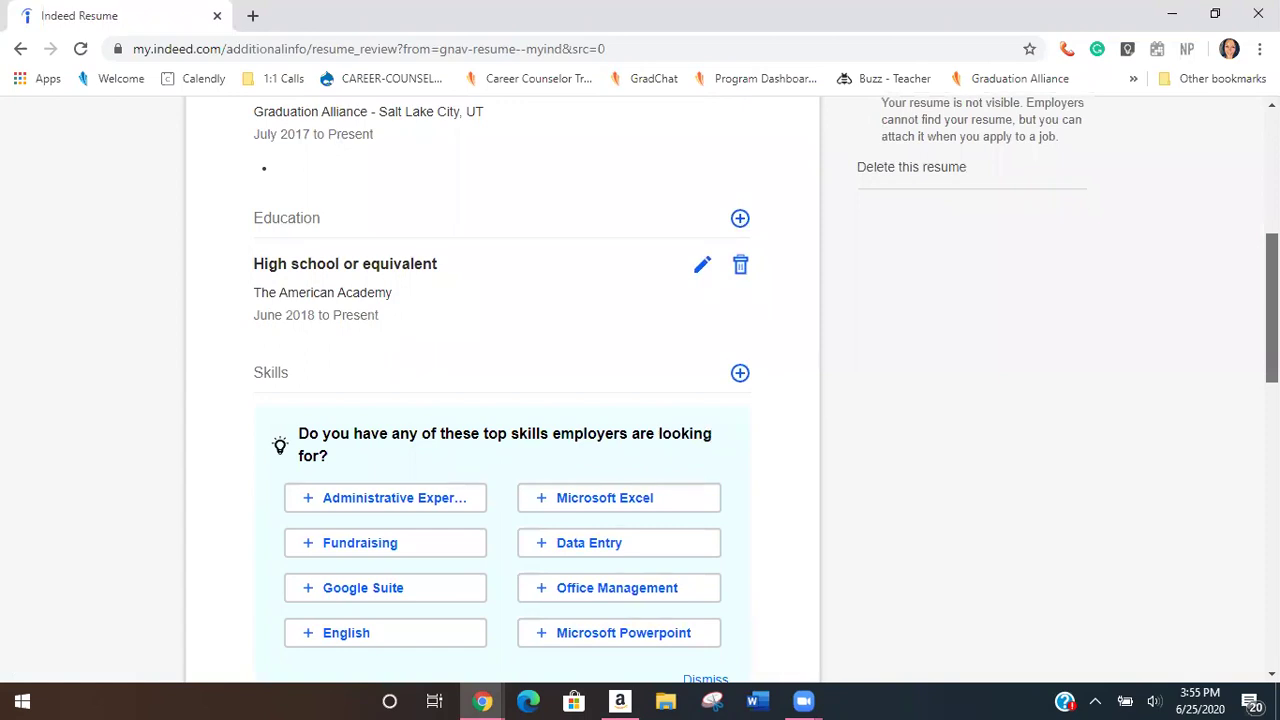
{"action": "scroll", "coordinate": [640, 390], "scroll_direction": "down", "scroll_amount": 3}
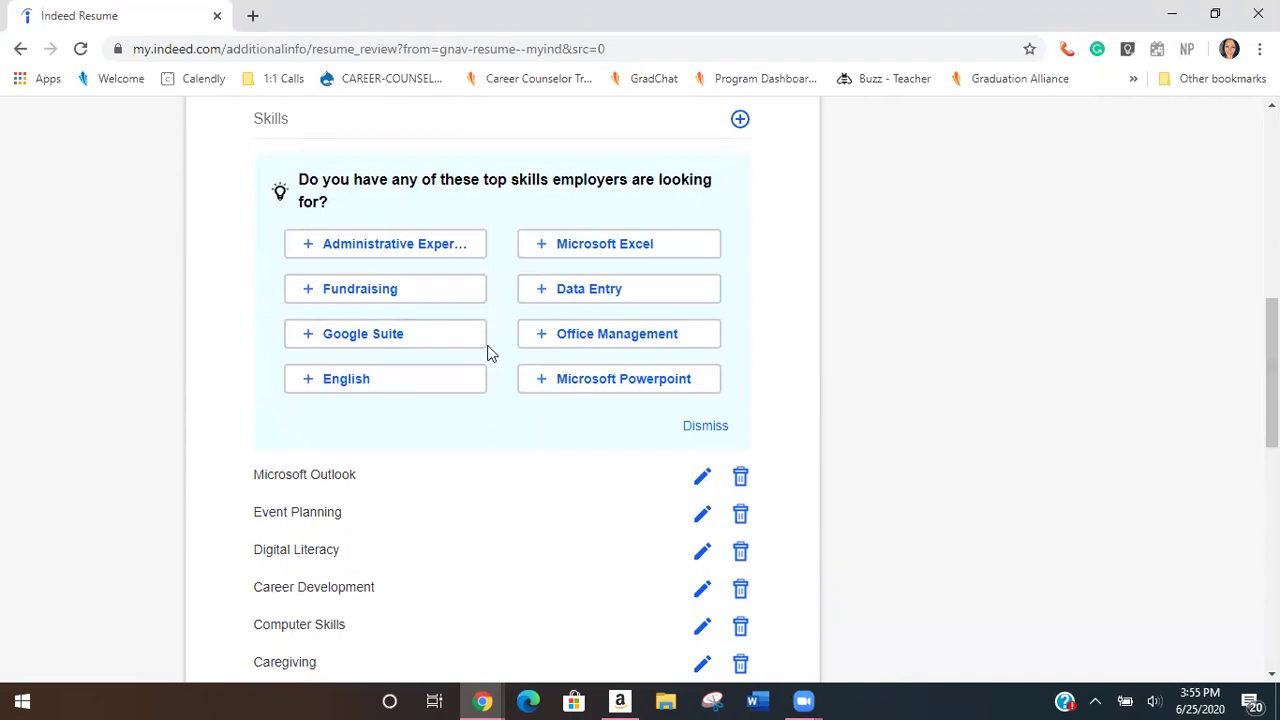
{"action": "left_click_drag", "start_coordinate": [1272, 372], "coordinate": [1272, 552]}
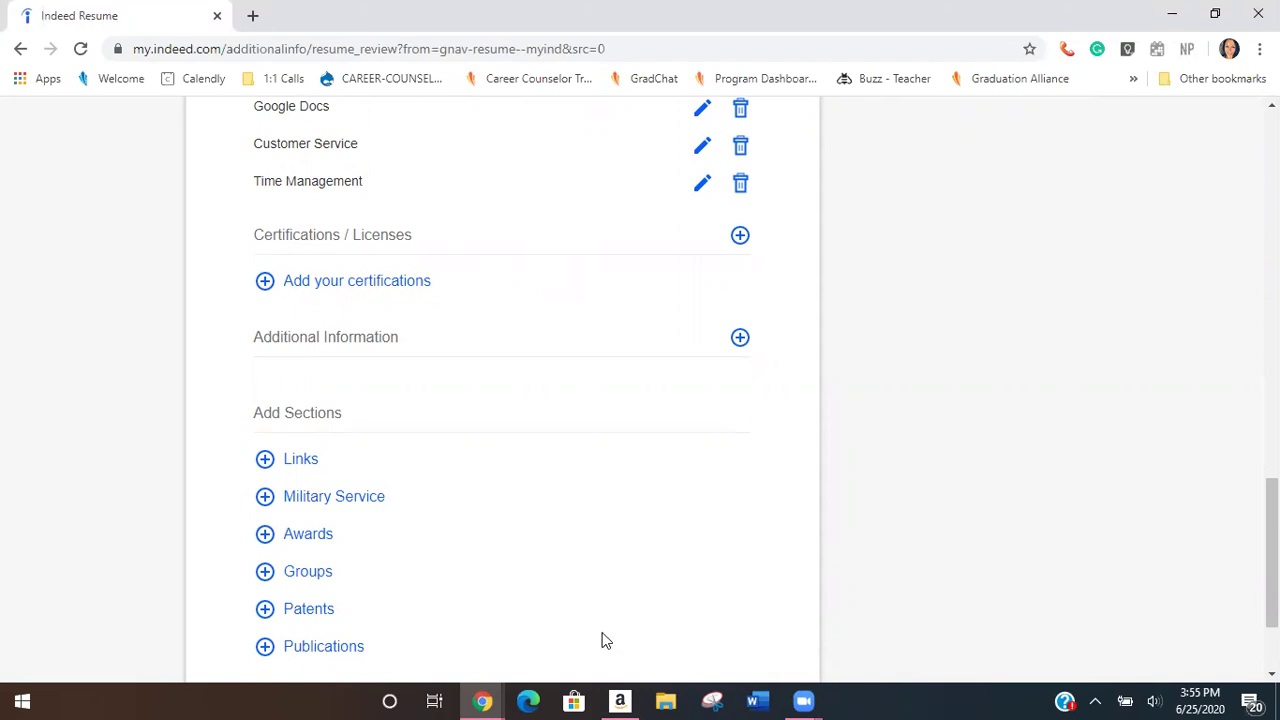
{"action": "left_click", "coordinate": [399, 285]}
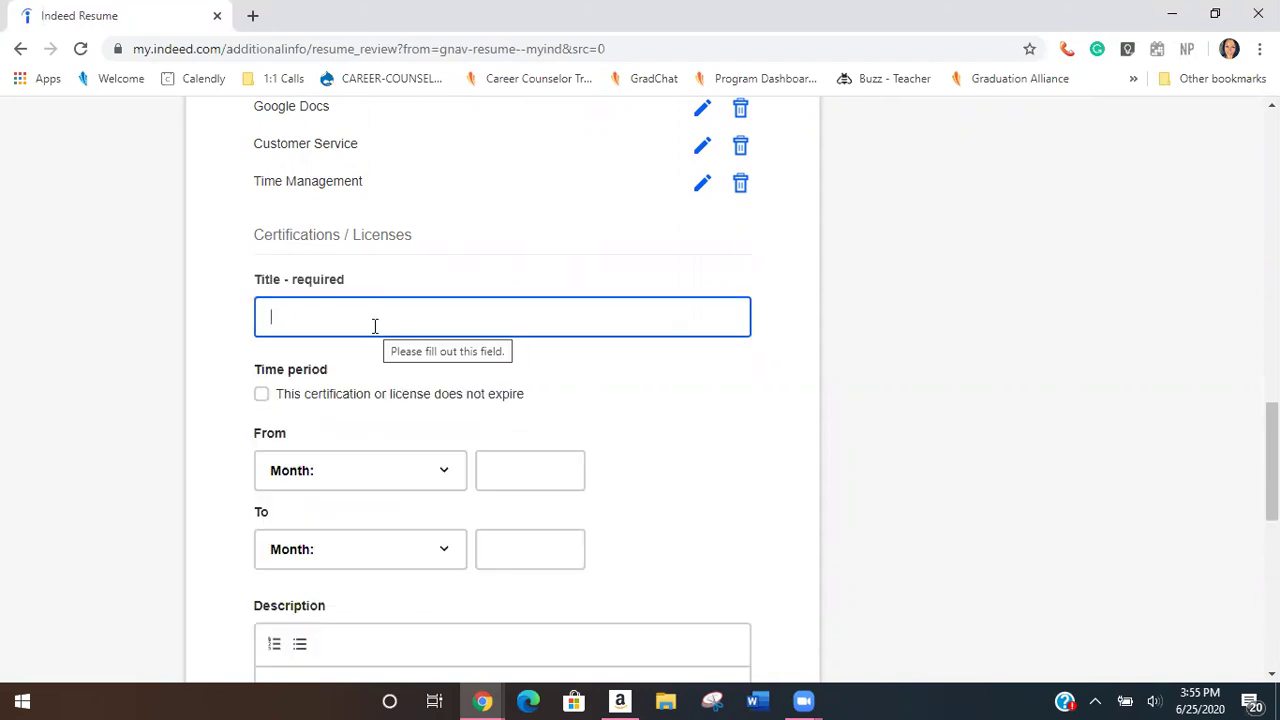
{"action": "type", "text": "Caregiver Certification"}
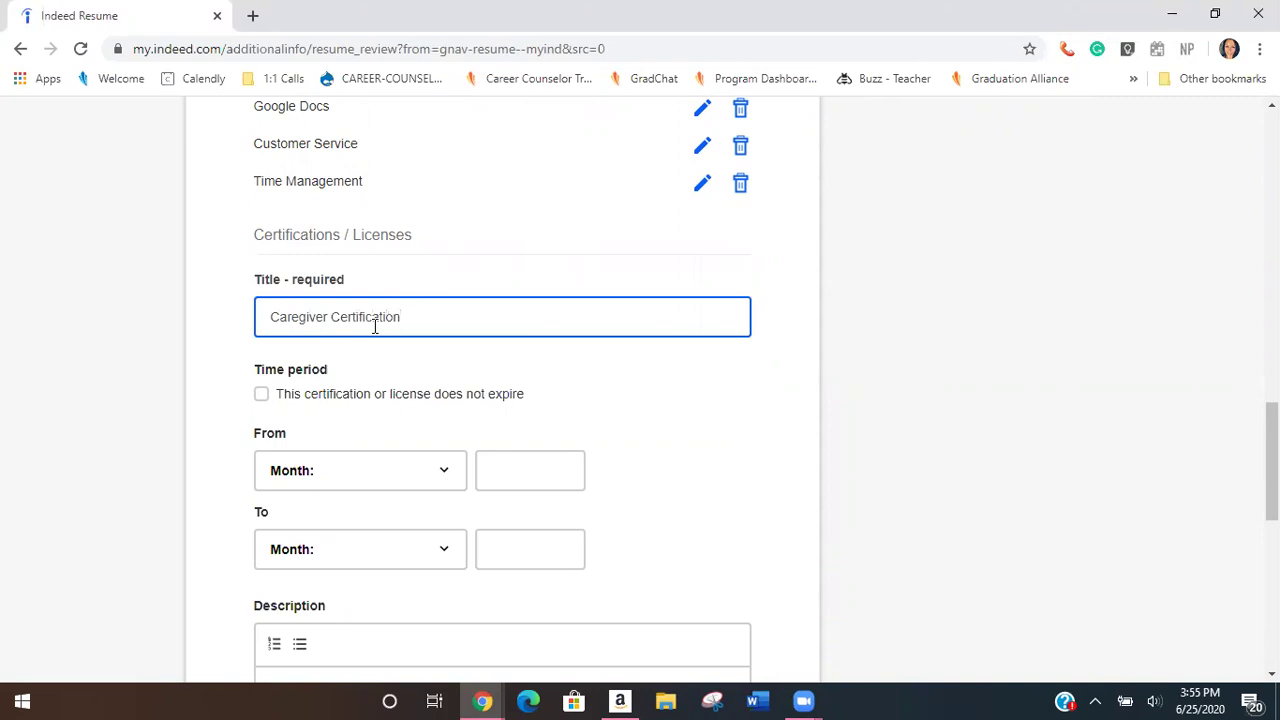
- Mark the Caregiver Certification as not expiring, set its start date to June 2020 and save the entry
{"action": "left_click_drag", "start_coordinate": [1272, 430], "coordinate": [1272, 454]}
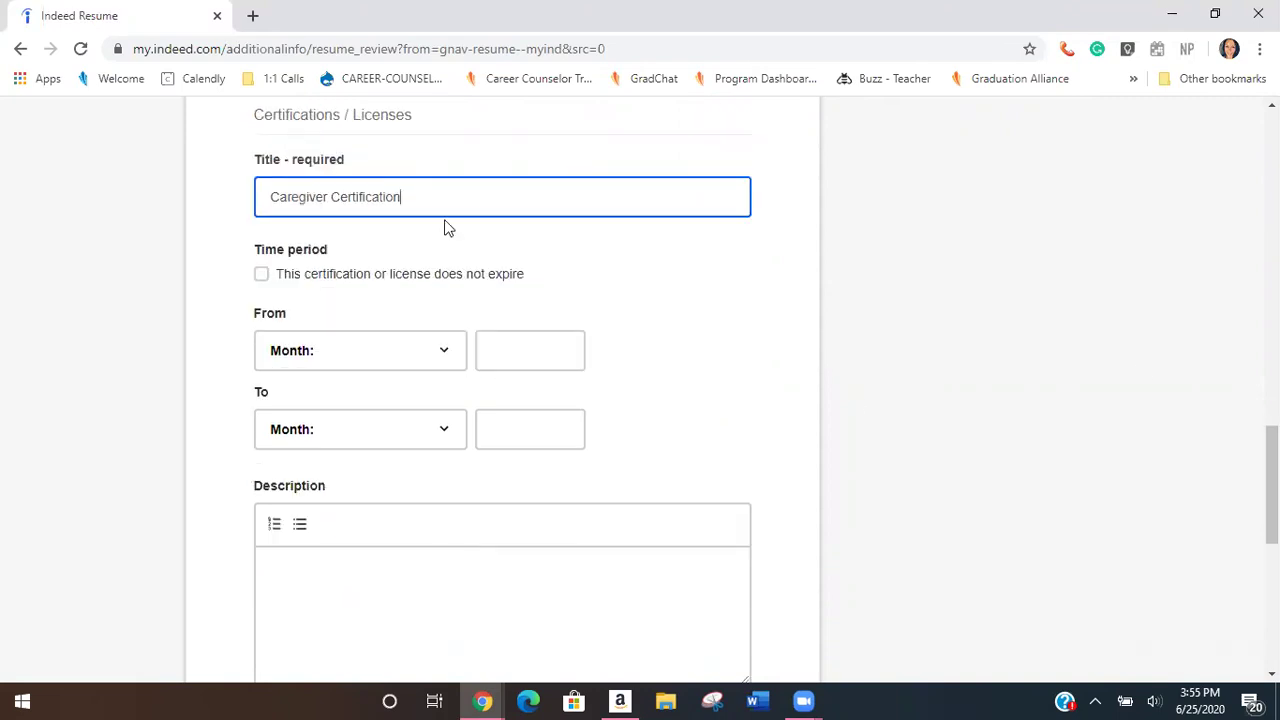
{"action": "left_click", "coordinate": [261, 274]}
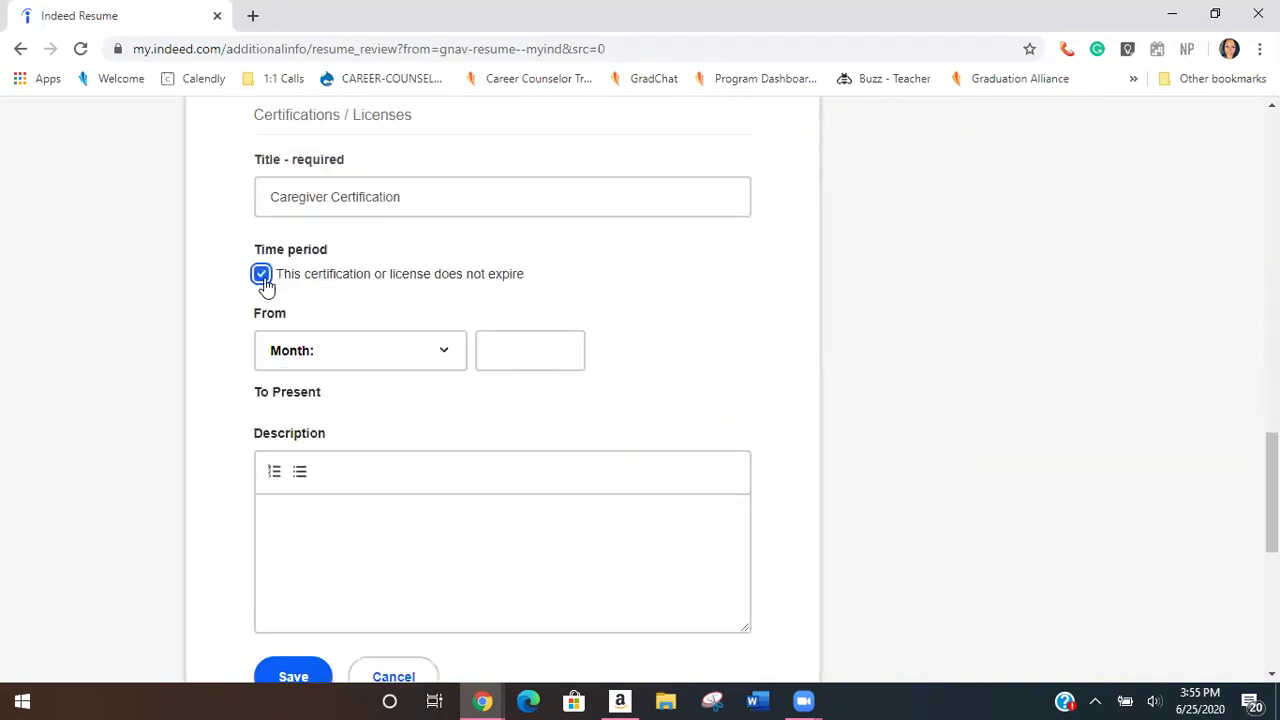
{"action": "left_click", "coordinate": [444, 363]}
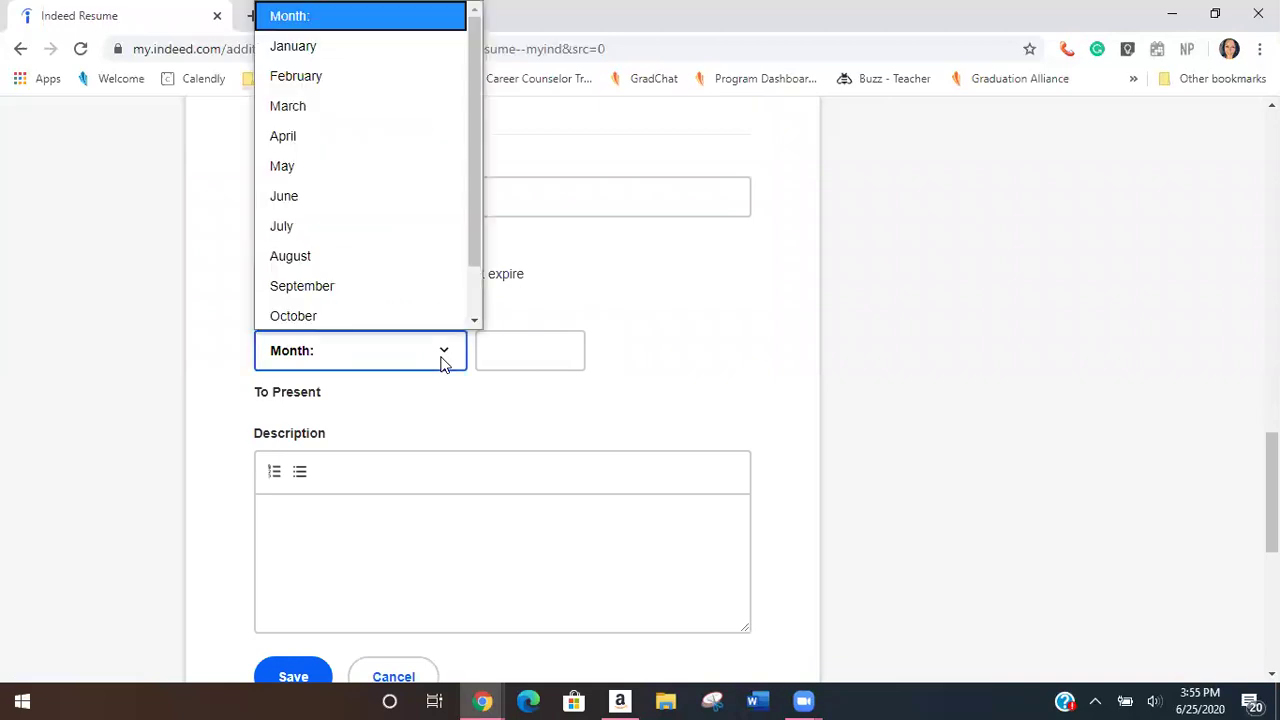
{"action": "left_click", "coordinate": [430, 204]}
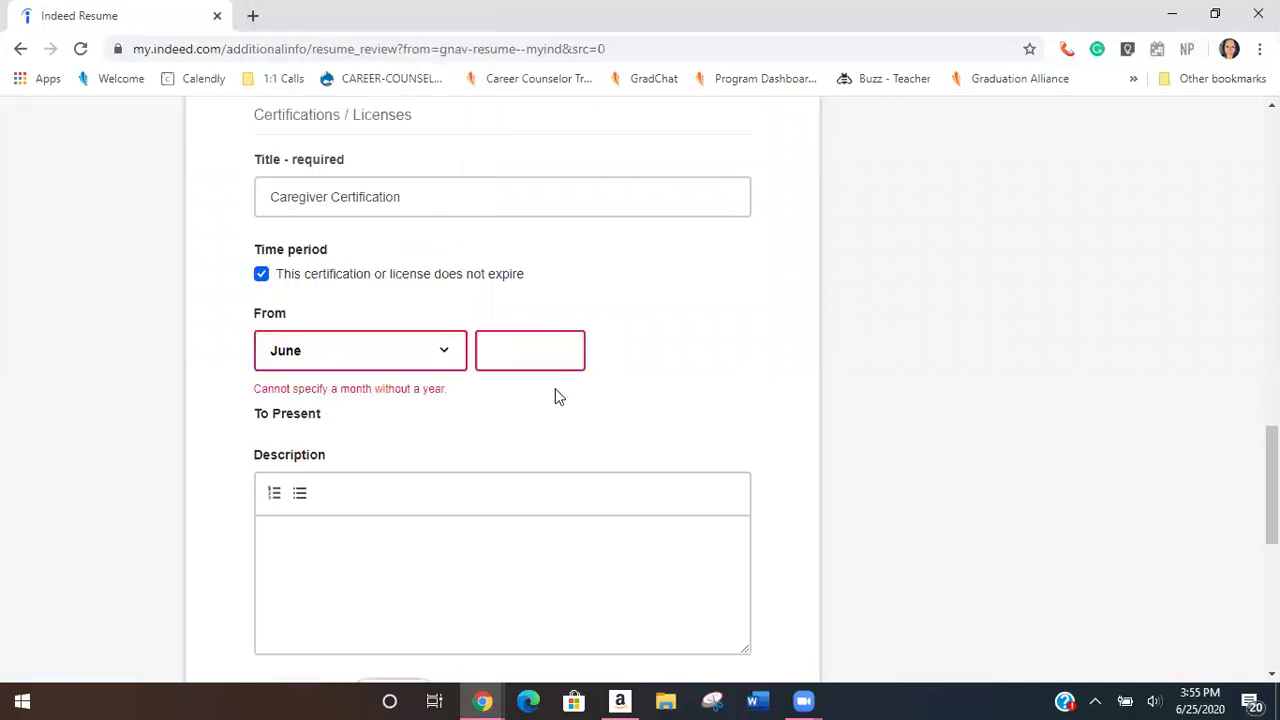
{"action": "type", "text": "2020"}
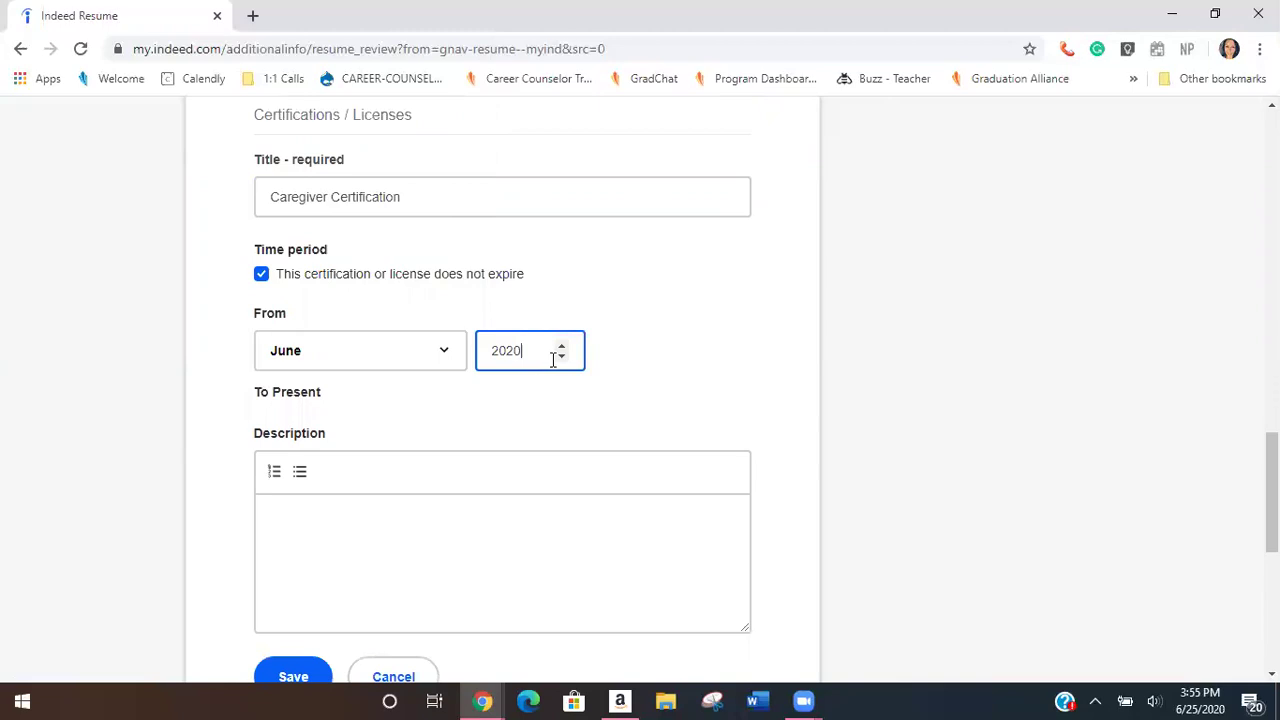
{"action": "left_click", "coordinate": [800, 343]}
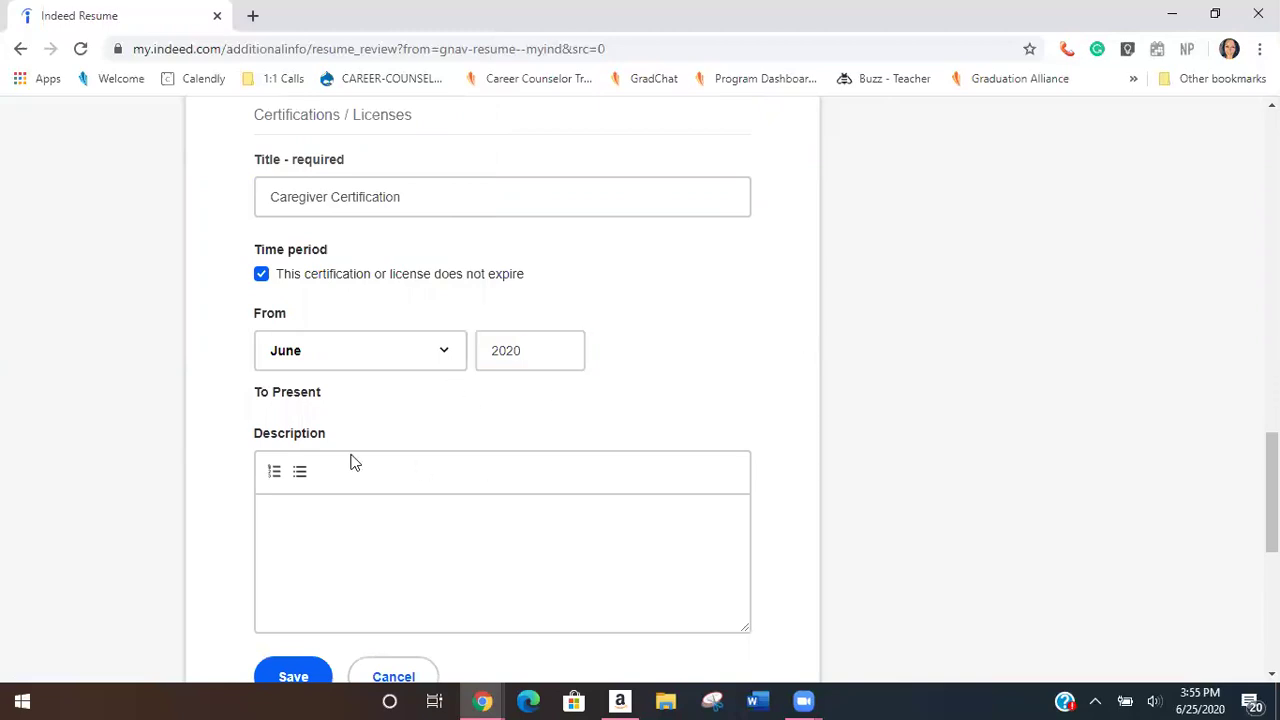
{"action": "left_click", "coordinate": [287, 674]}
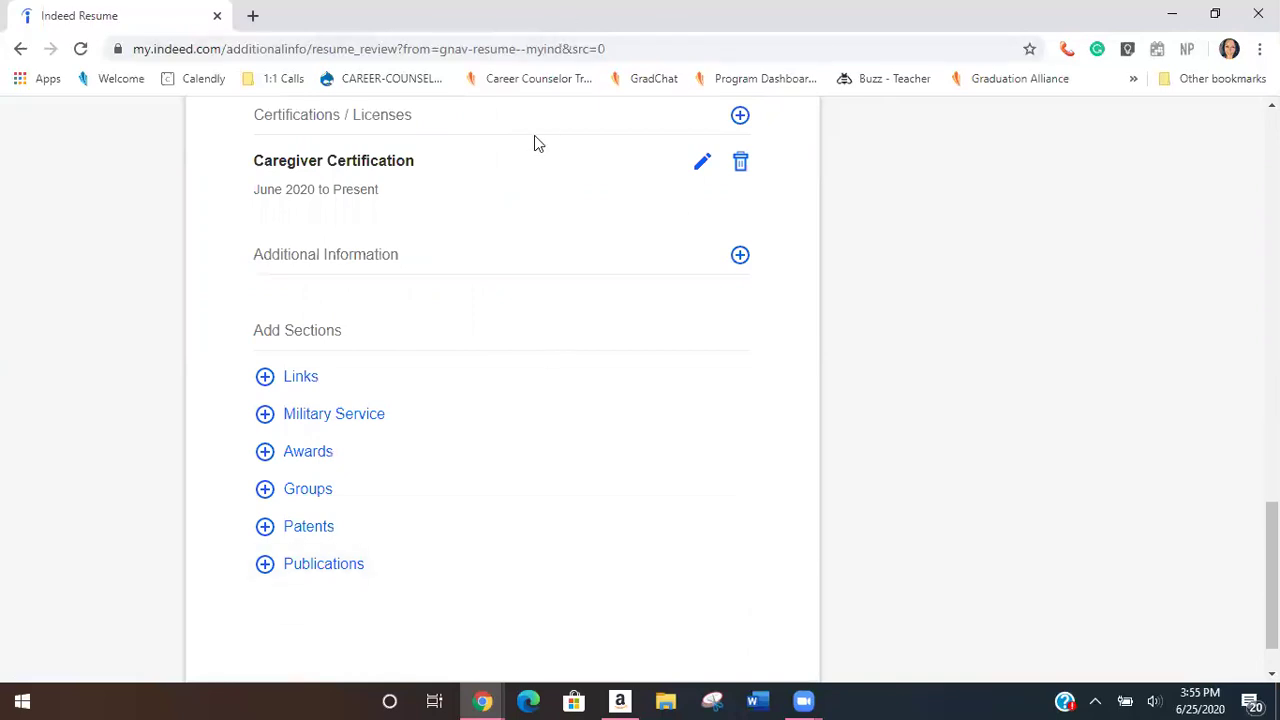
- Open a second, blank entry in the Certifications / Licenses section
{"action": "left_click_drag", "start_coordinate": [1272, 575], "coordinate": [1272, 533]}
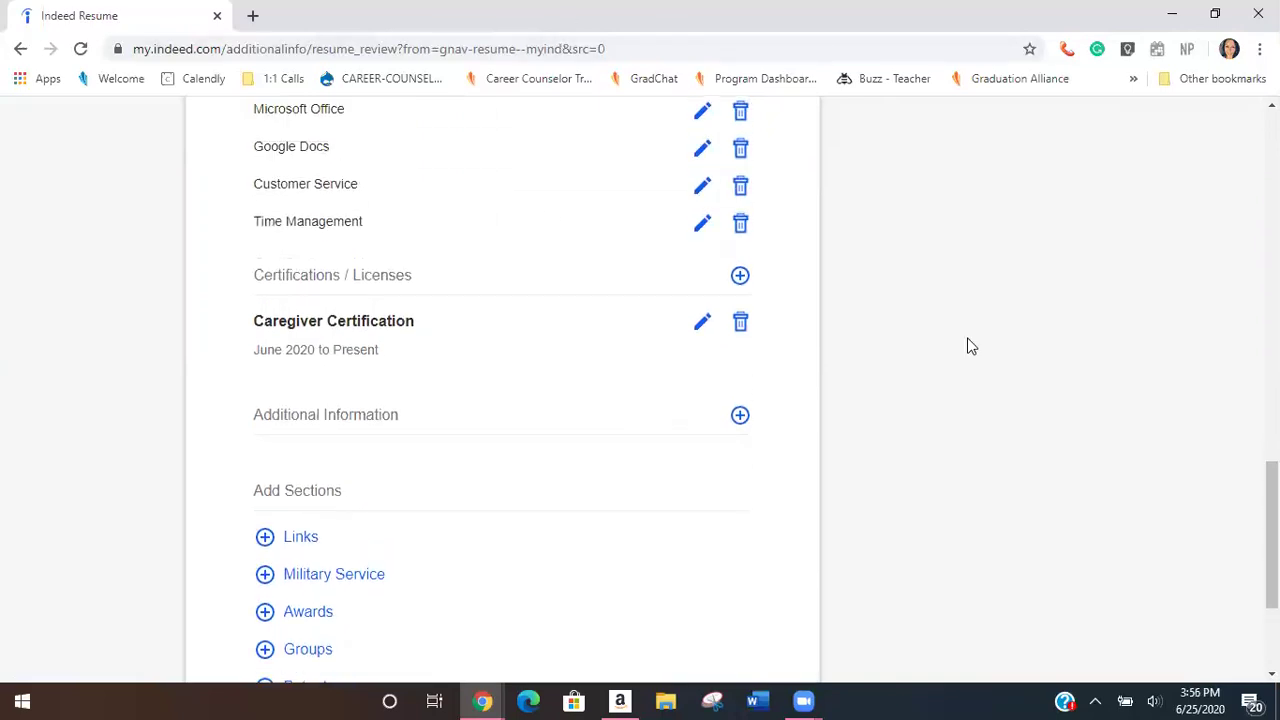
{"action": "left_click", "coordinate": [740, 277]}
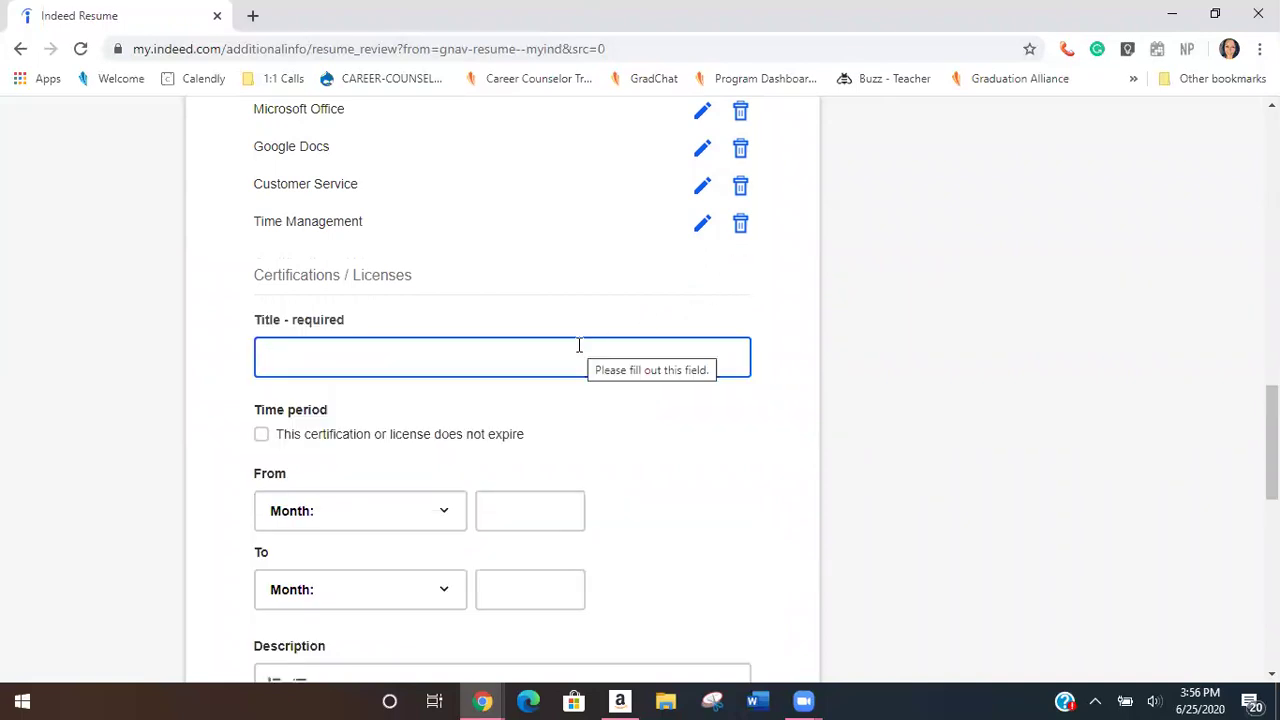
{"action": "type", "text": "Career Development"}
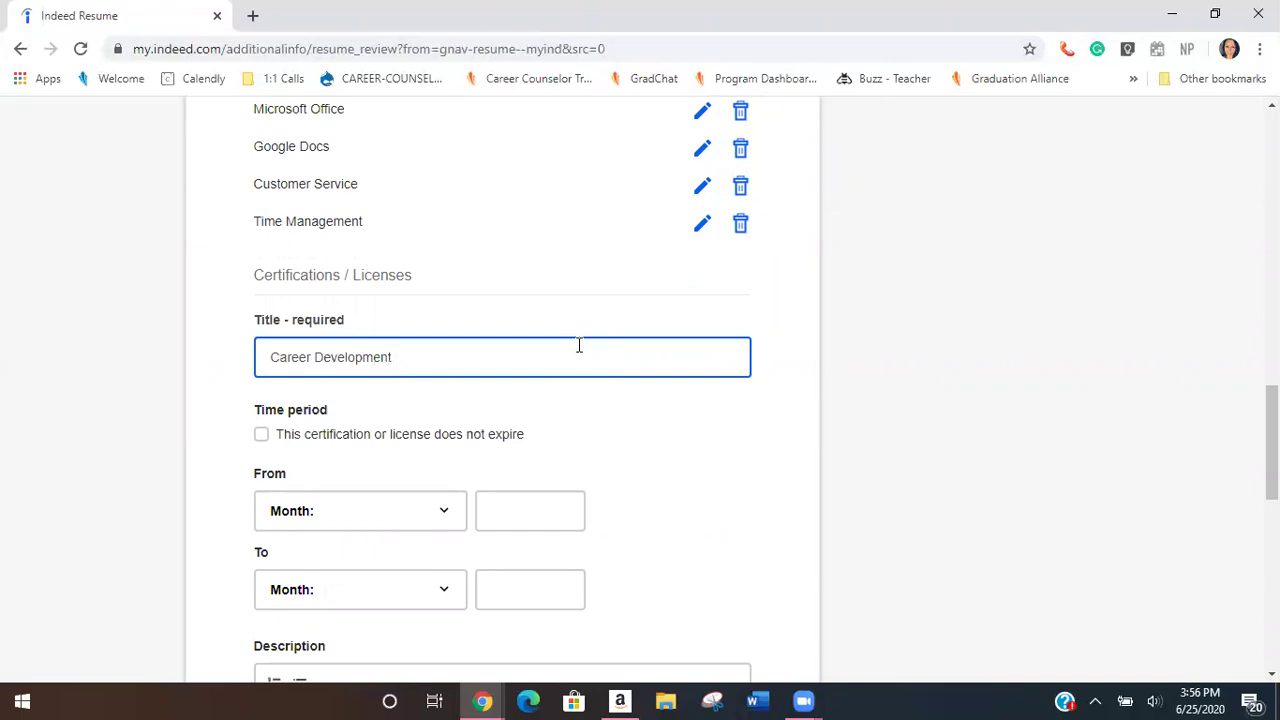
{"action": "key", "text": "BackSpace"}
{"action": "key", "text": "BackSpace"}
{"action": "key", "text": "BackSpace"}
{"action": "key", "text": "BackSpace"}
{"action": "key", "text": "BackSpace"}
{"action": "key", "text": "BackSpace"}
{"action": "key", "text": "BackSpace"}
{"action": "key", "text": "BackSpace"}
{"action": "key", "text": "BackSpace"}
{"action": "key", "text": "BackSpace"}
{"action": "key", "text": "BackSpace"}
{"action": "key", "text": "BackSpace"}
{"action": "key", "text": "BackSpace"}
{"action": "key", "text": "BackSpace"}
{"action": "key", "text": "BackSpace"}
{"action": "key", "text": "BackSpace"}
{"action": "key", "text": "BackSpace"}
{"action": "key", "text": "BackSpace"}
{"action": "type", "text": "OSHA"}
{"action": "left_click", "coordinate": [386, 436]}
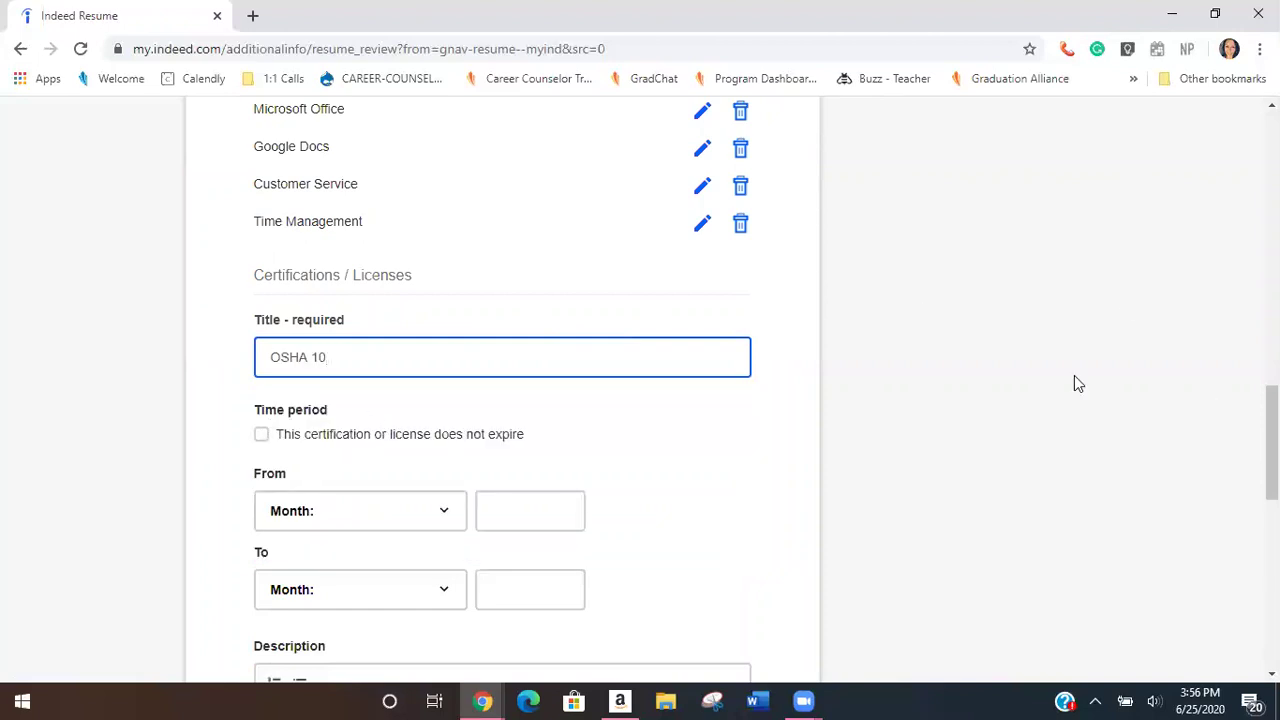
{"action": "key", "text": "ctrl+a"}
{"action": "key", "text": "BackSpace"}
- Title the certification Digital Literacy, mark it as not expiring and save the entry
{"action": "type", "text": "Digital"}
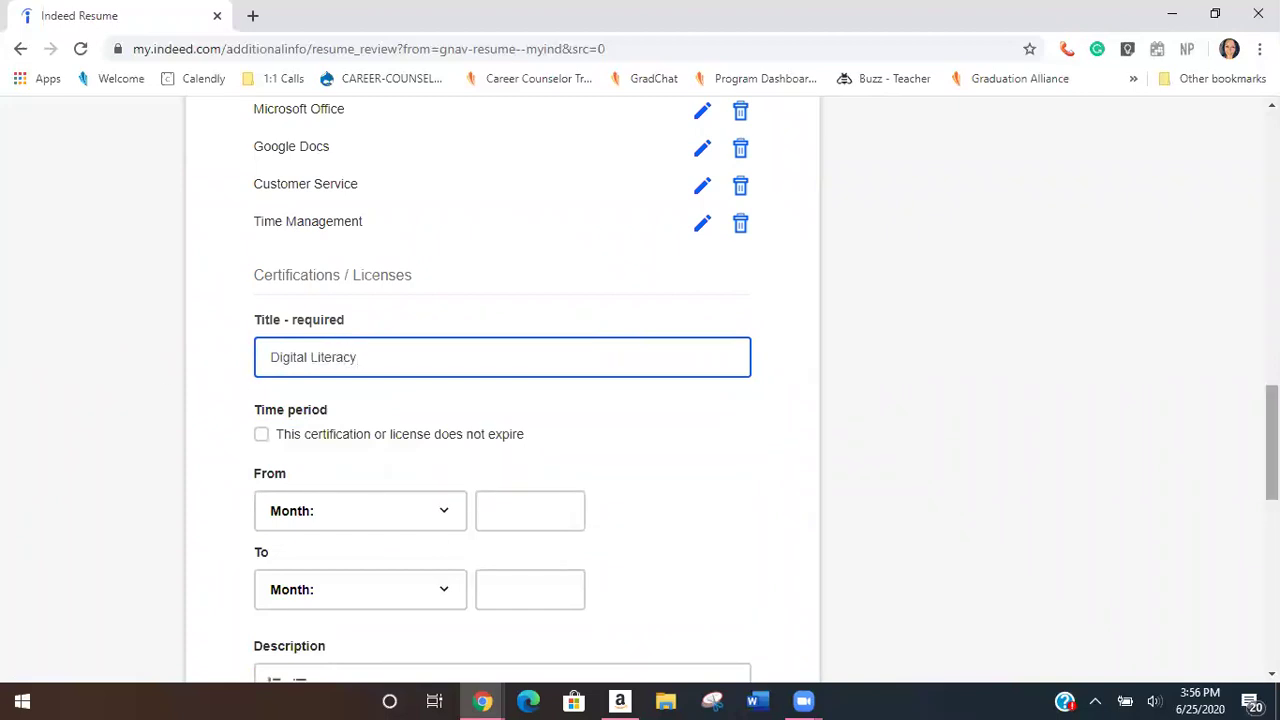
{"action": "scroll", "coordinate": [780, 411], "scroll_direction": "down", "scroll_amount": 2}
{"action": "left_click", "coordinate": [261, 245]}
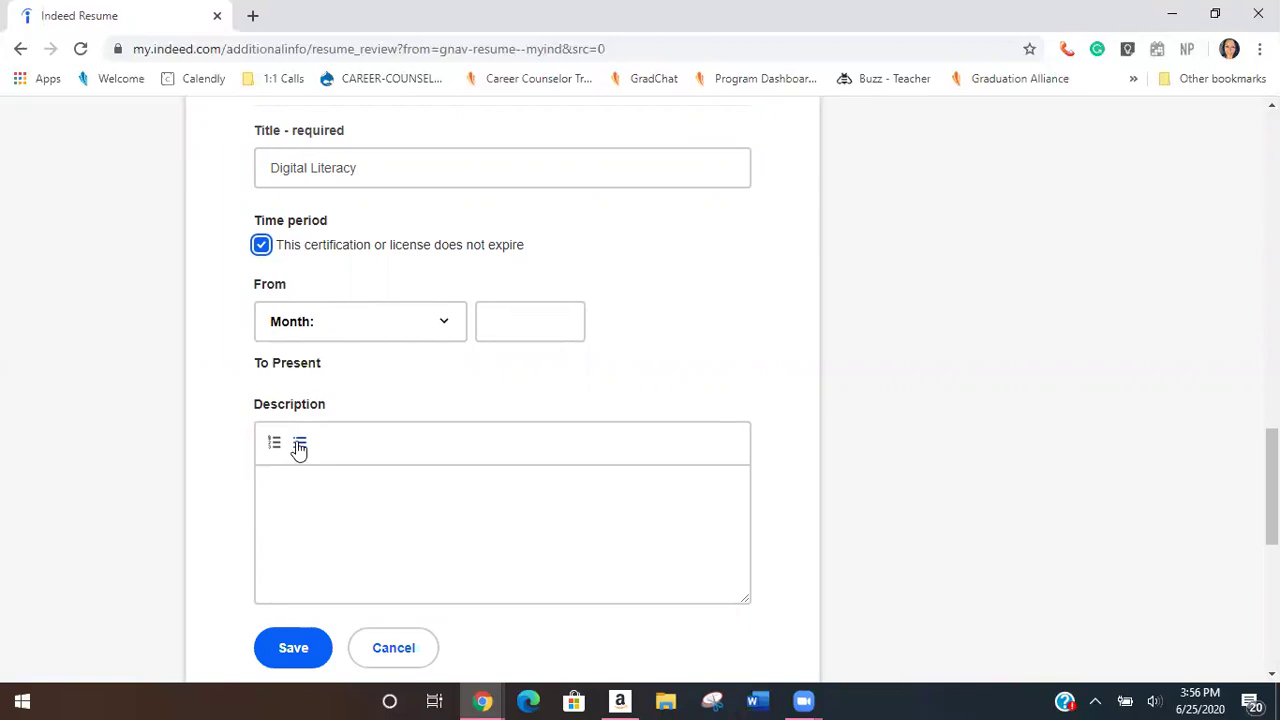
{"action": "left_click", "coordinate": [308, 655]}
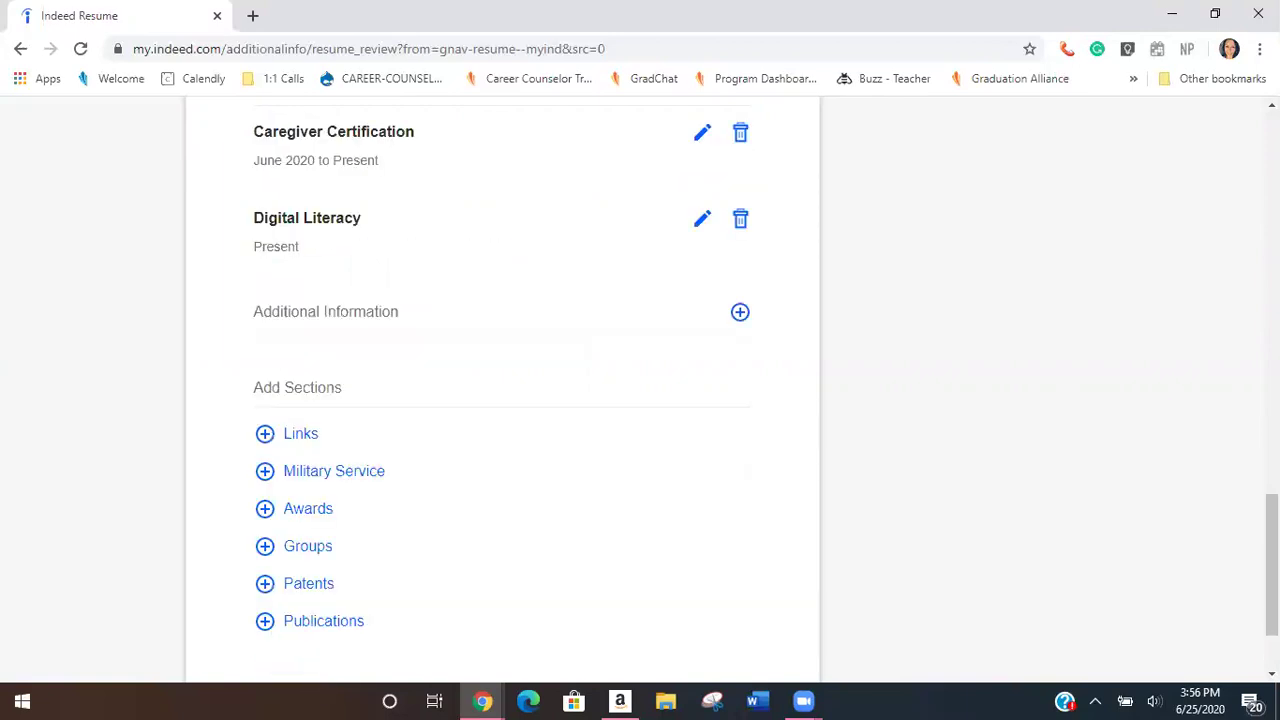
- Look over the remaining optional sections, then save the resume draft and continue
{"action": "left_click_drag", "start_coordinate": [1272, 565], "coordinate": [1272, 597]}
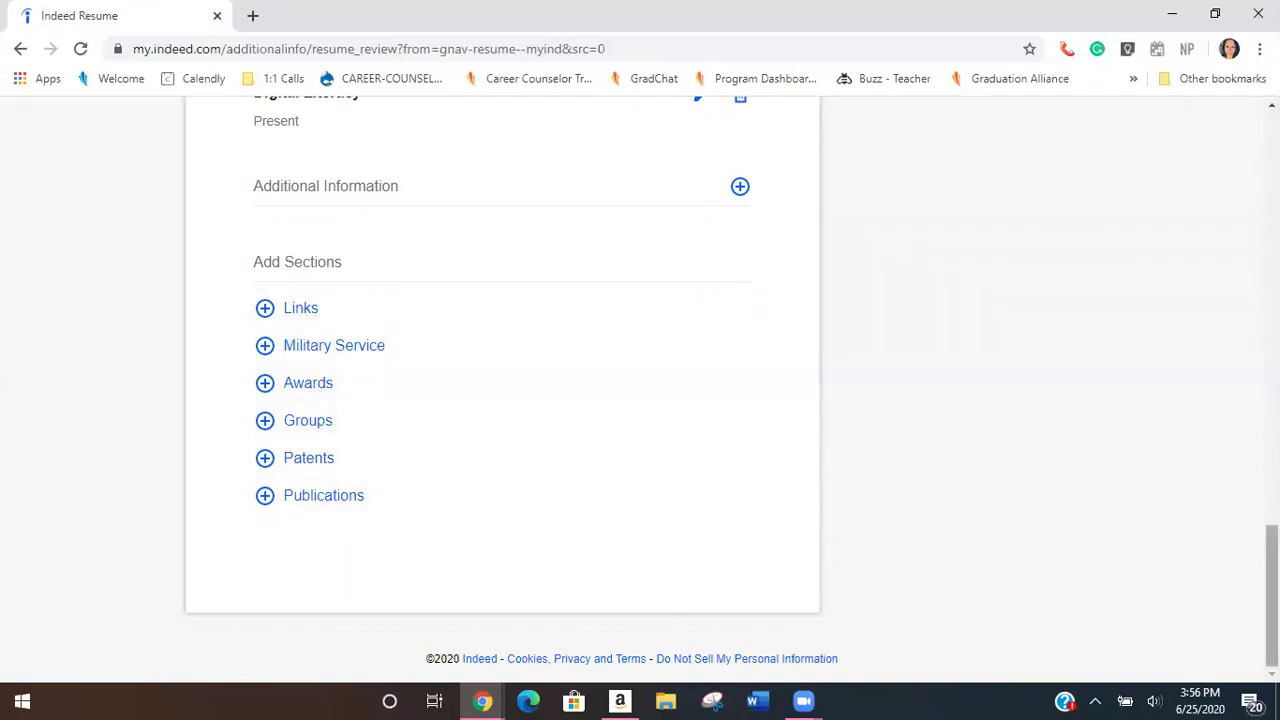
{"action": "left_click_drag", "start_coordinate": [1272, 596], "coordinate": [1272, 170]}
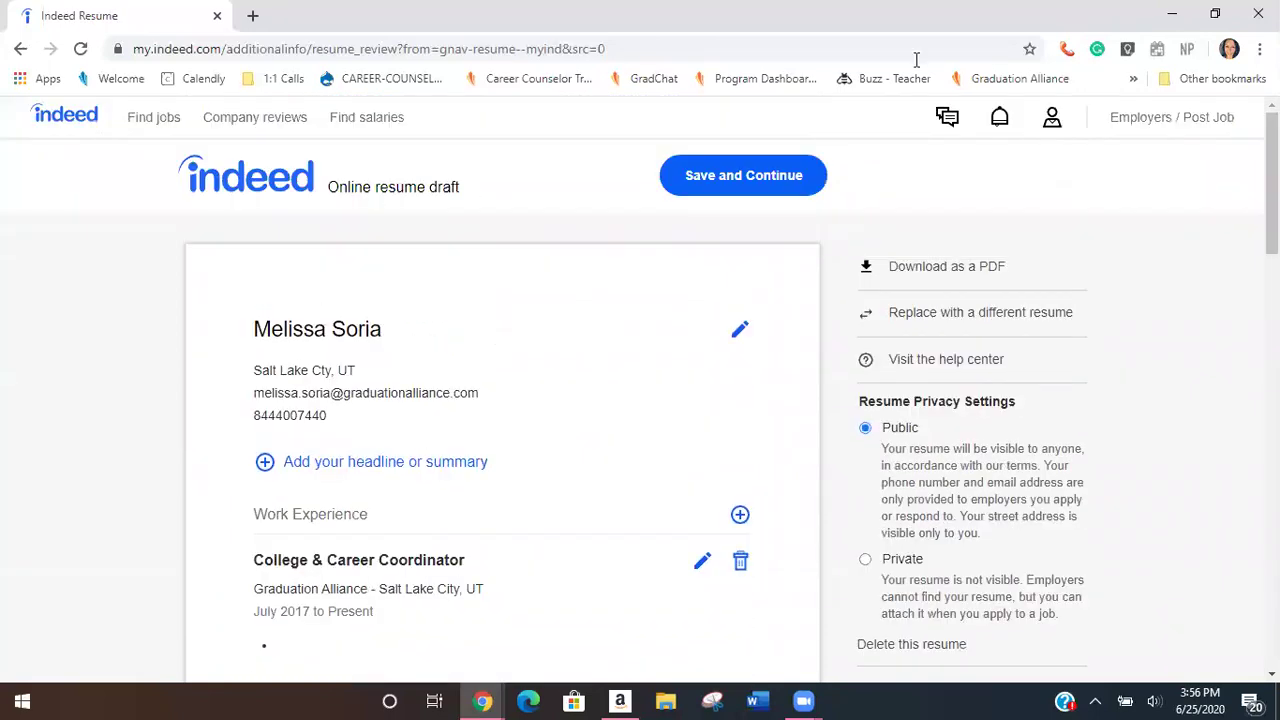
{"action": "left_click", "coordinate": [722, 180]}
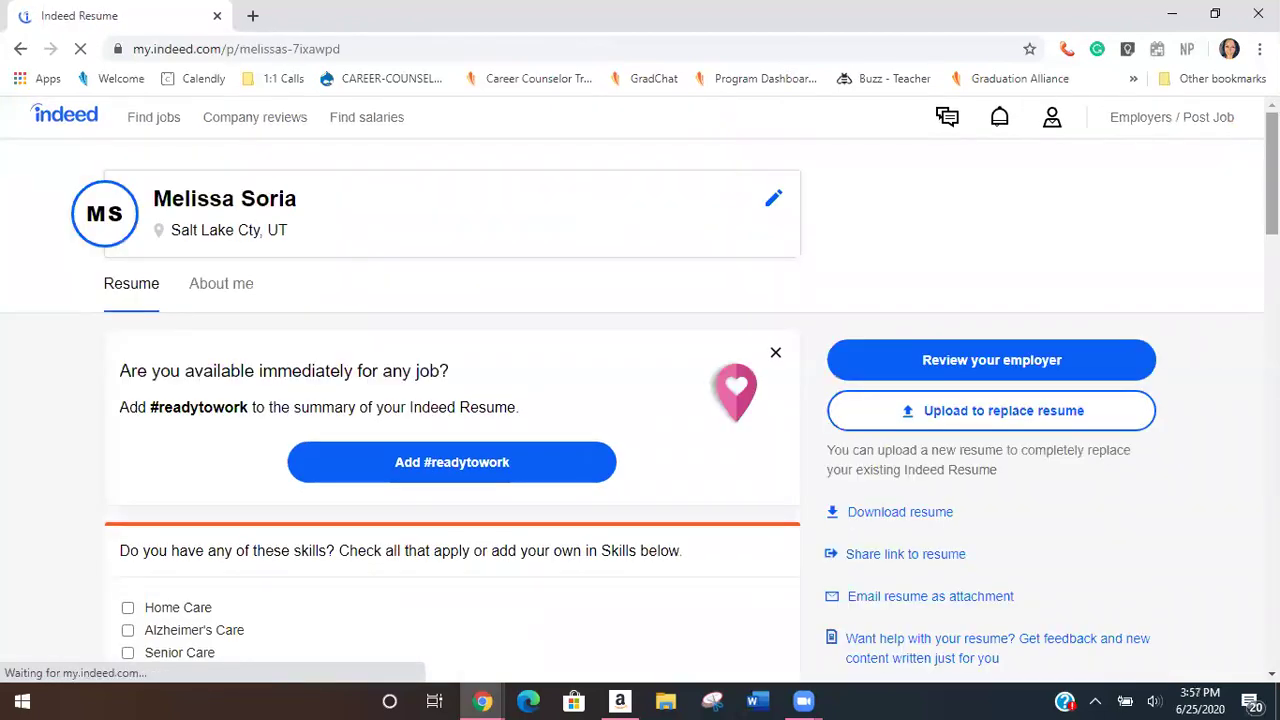
- Add Administrative Experience from the suggested skills checklist to the resume and save the selection
{"action": "scroll", "coordinate": [640, 390], "scroll_direction": "down", "scroll_amount": 3}
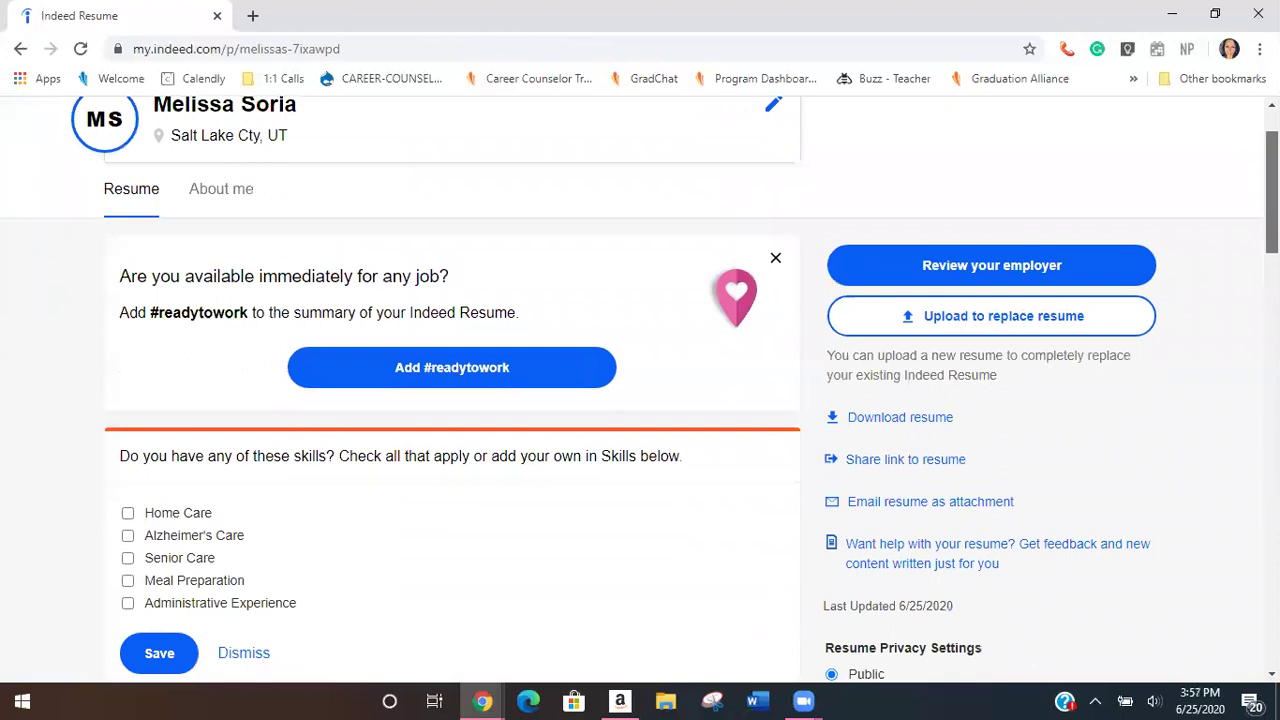
{"action": "scroll", "coordinate": [640, 390], "scroll_direction": "down", "scroll_amount": 1}
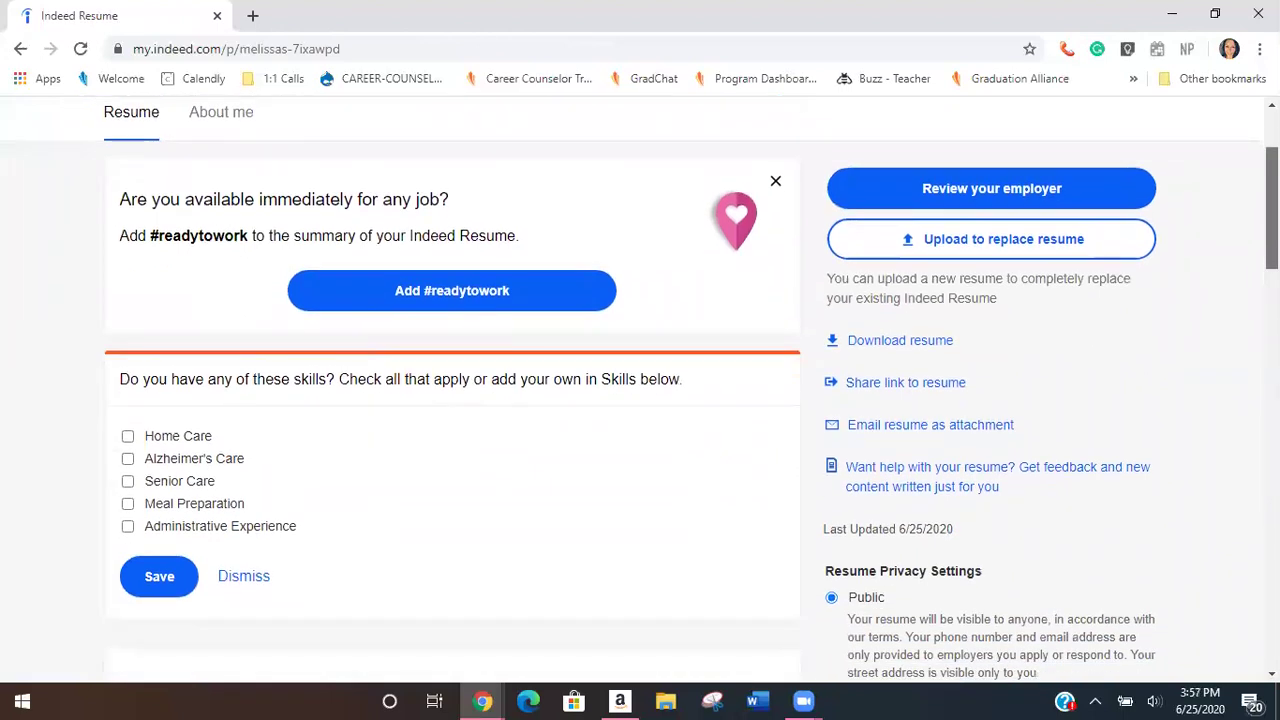
{"action": "scroll", "coordinate": [640, 390], "scroll_direction": "down", "scroll_amount": 3}
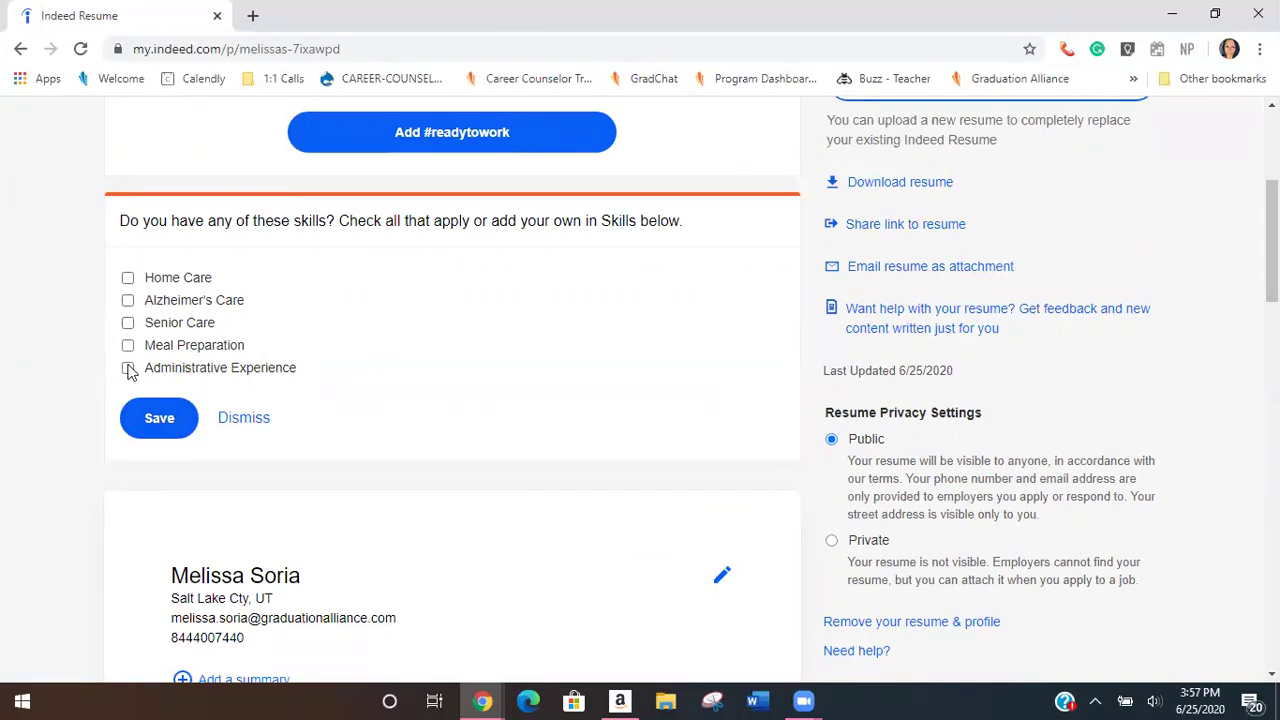
{"action": "left_click", "coordinate": [157, 425]}
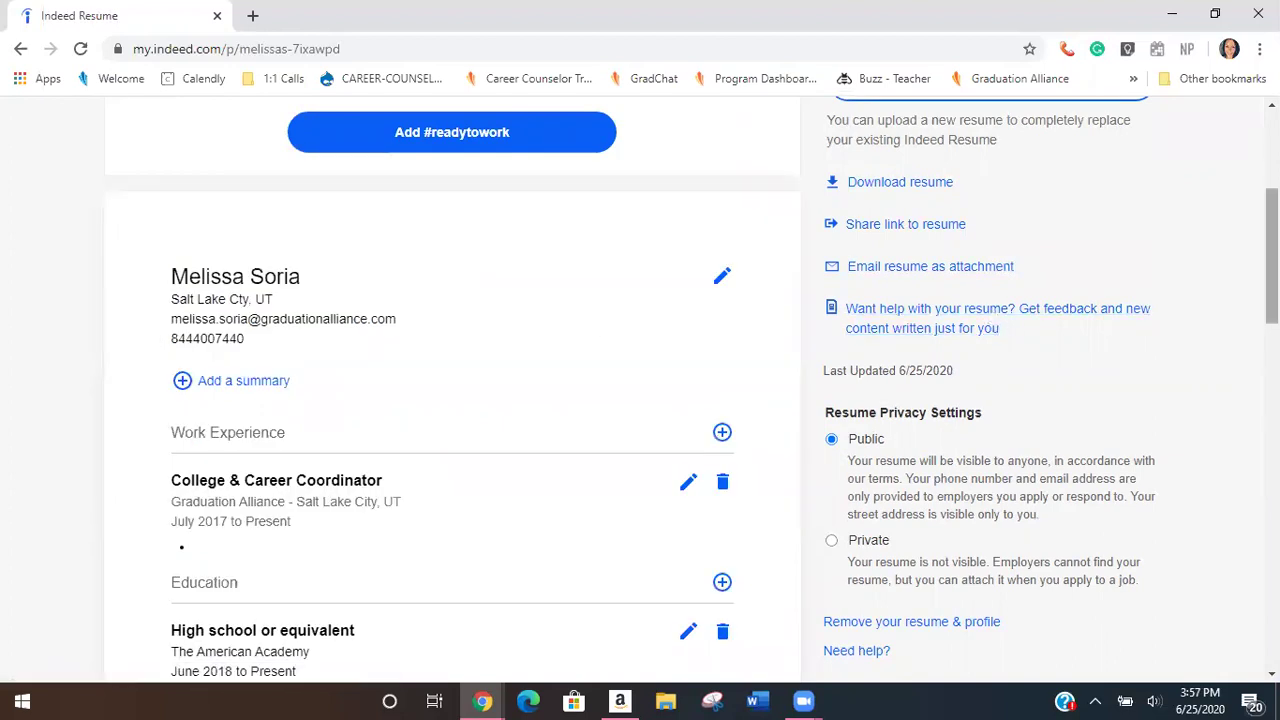
- Review the saved resume from work experience through skills, certifications and the optional sections, down to Assessments
{"action": "left_click_drag", "start_coordinate": [1272, 256], "coordinate": [1272, 422]}
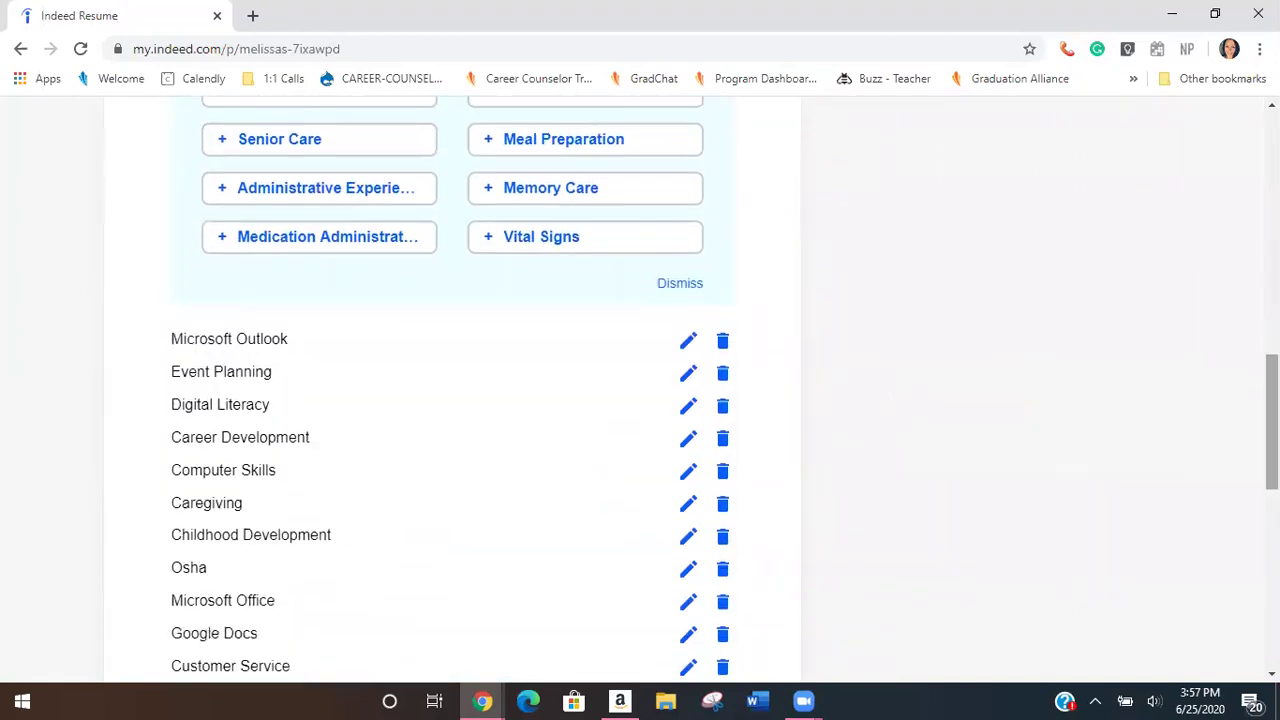
{"action": "scroll", "coordinate": [640, 390], "scroll_direction": "down", "scroll_amount": 3}
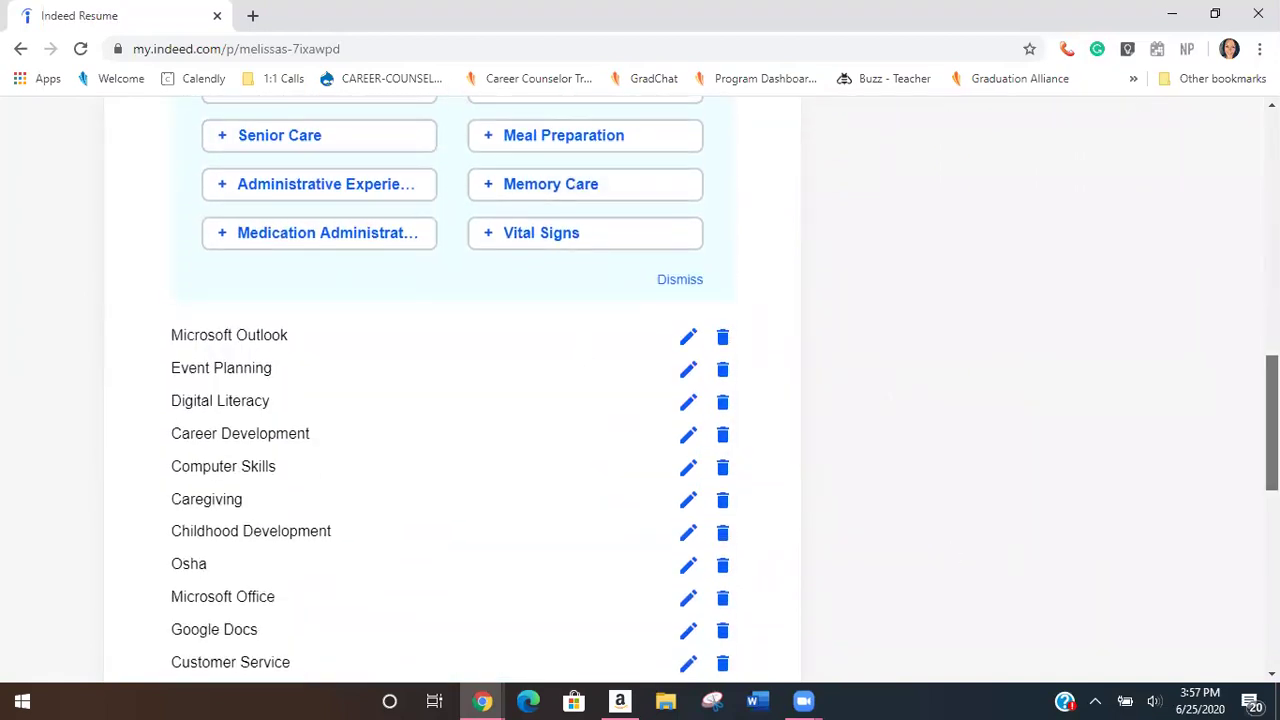
{"action": "scroll", "coordinate": [640, 390], "scroll_direction": "down", "scroll_amount": 2}
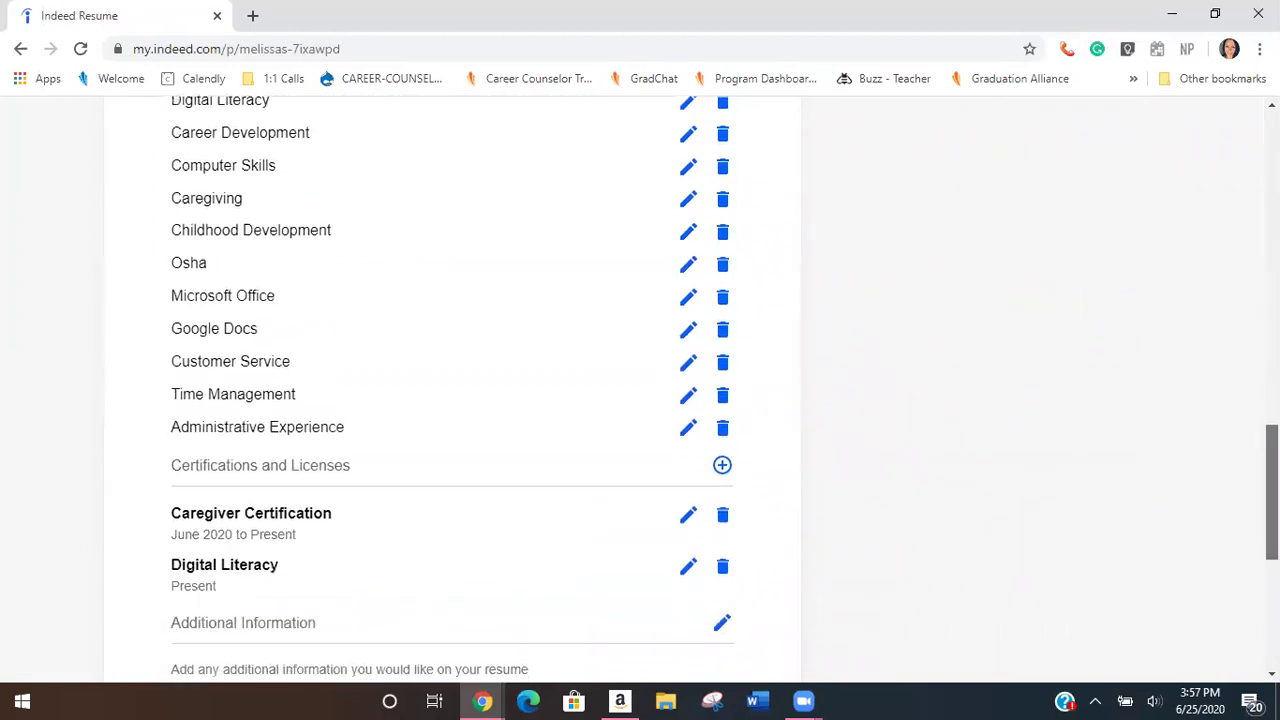
{"action": "scroll", "coordinate": [640, 390], "scroll_direction": "down", "scroll_amount": 2}
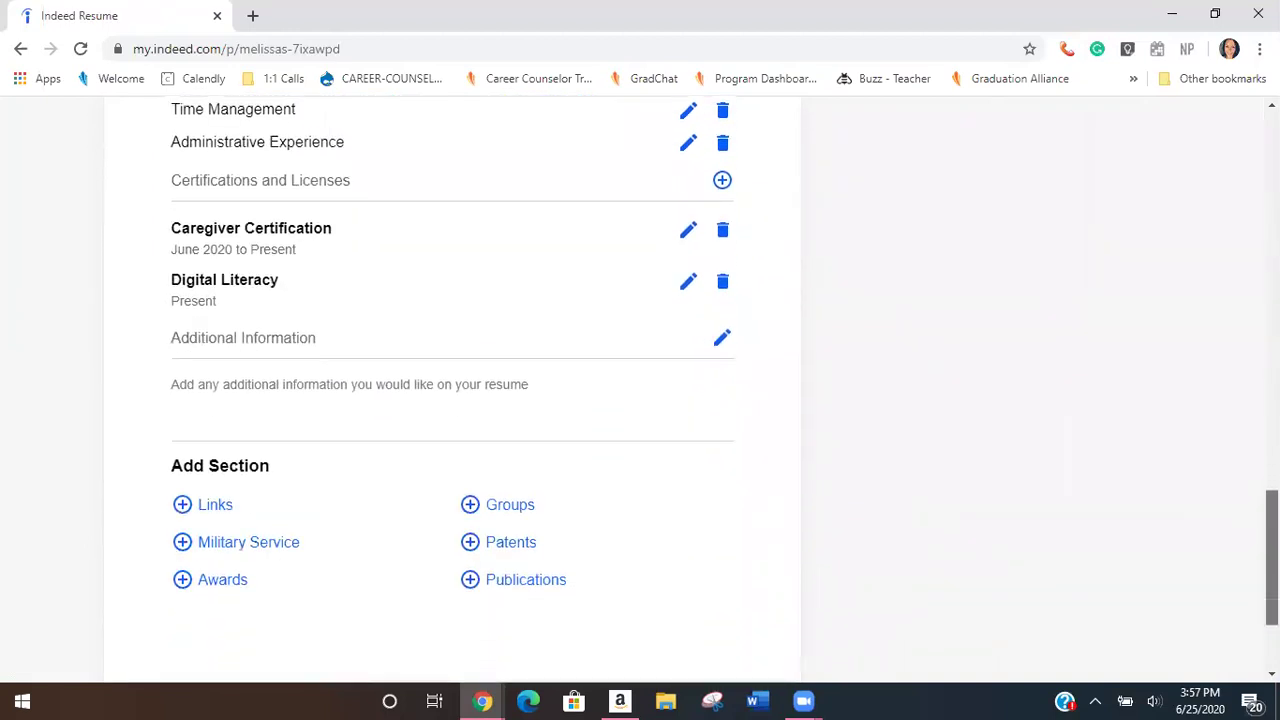
{"action": "scroll", "coordinate": [513, 563], "scroll_direction": "down", "scroll_amount": 2}
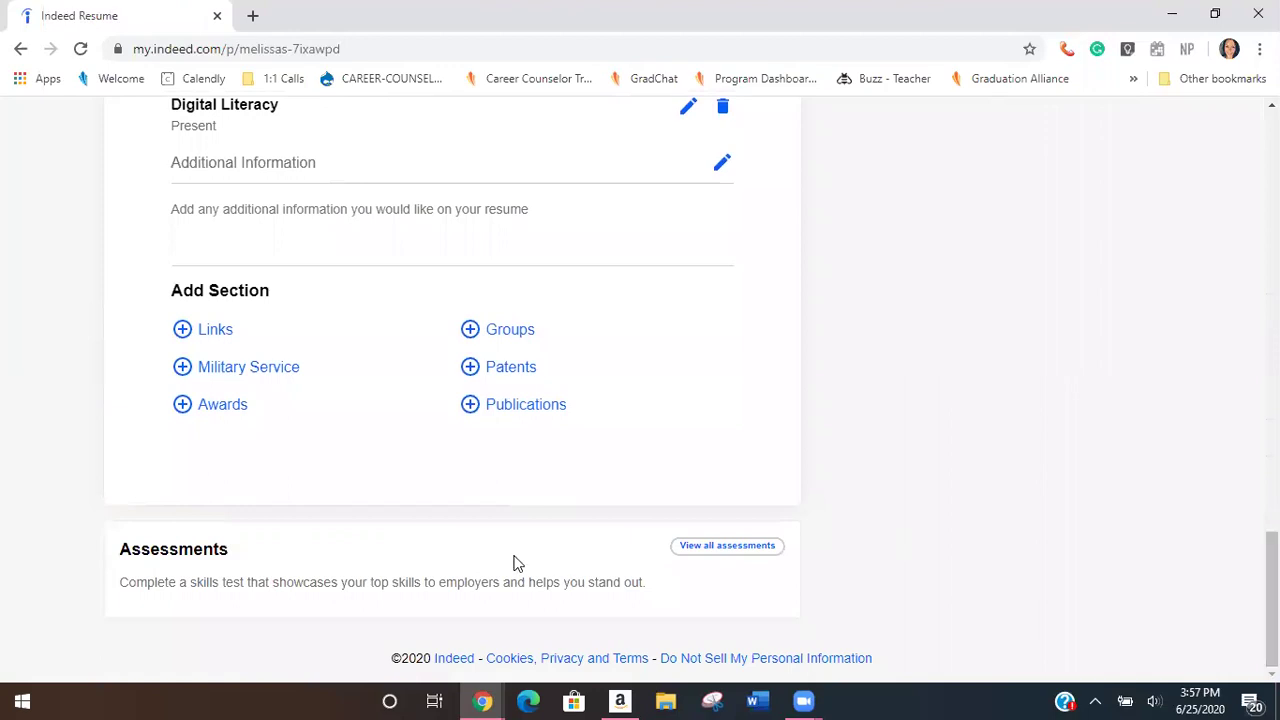
- Look over the available skills assessments with their category and estimated time filters, and close the overview
{"action": "left_click_drag", "start_coordinate": [119, 584], "coordinate": [680, 618]}
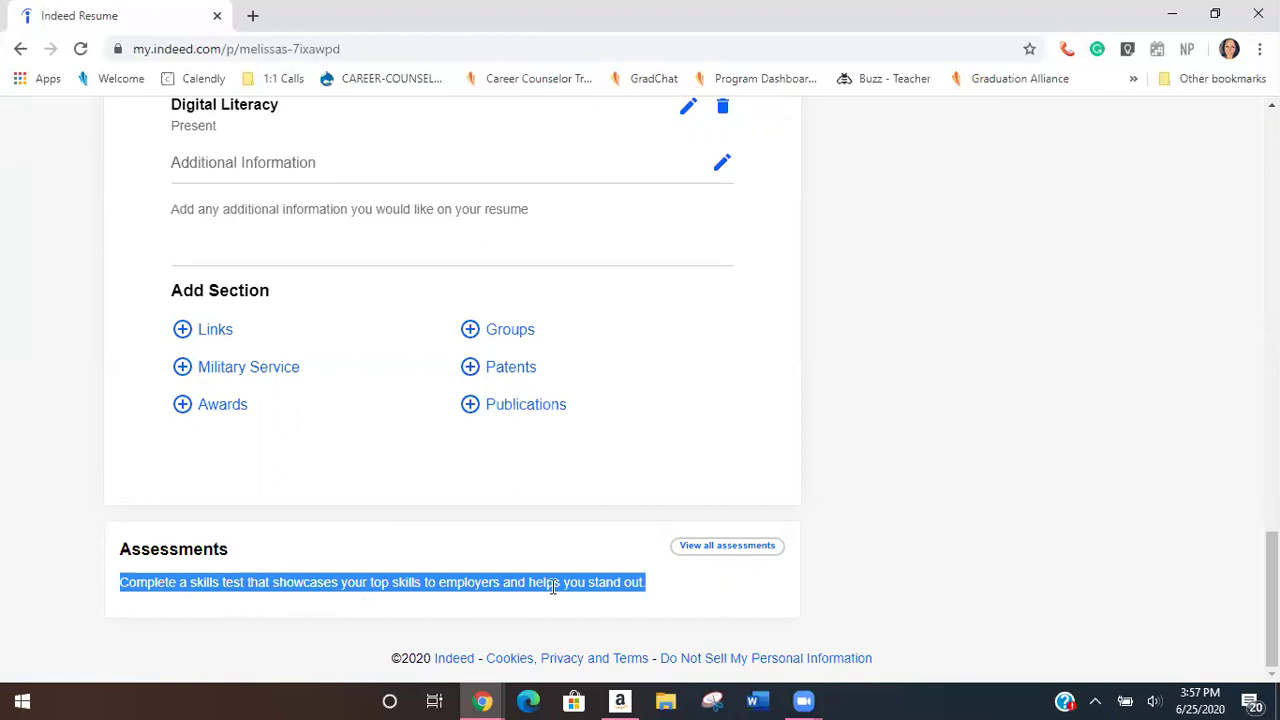
{"action": "left_click", "coordinate": [684, 544]}
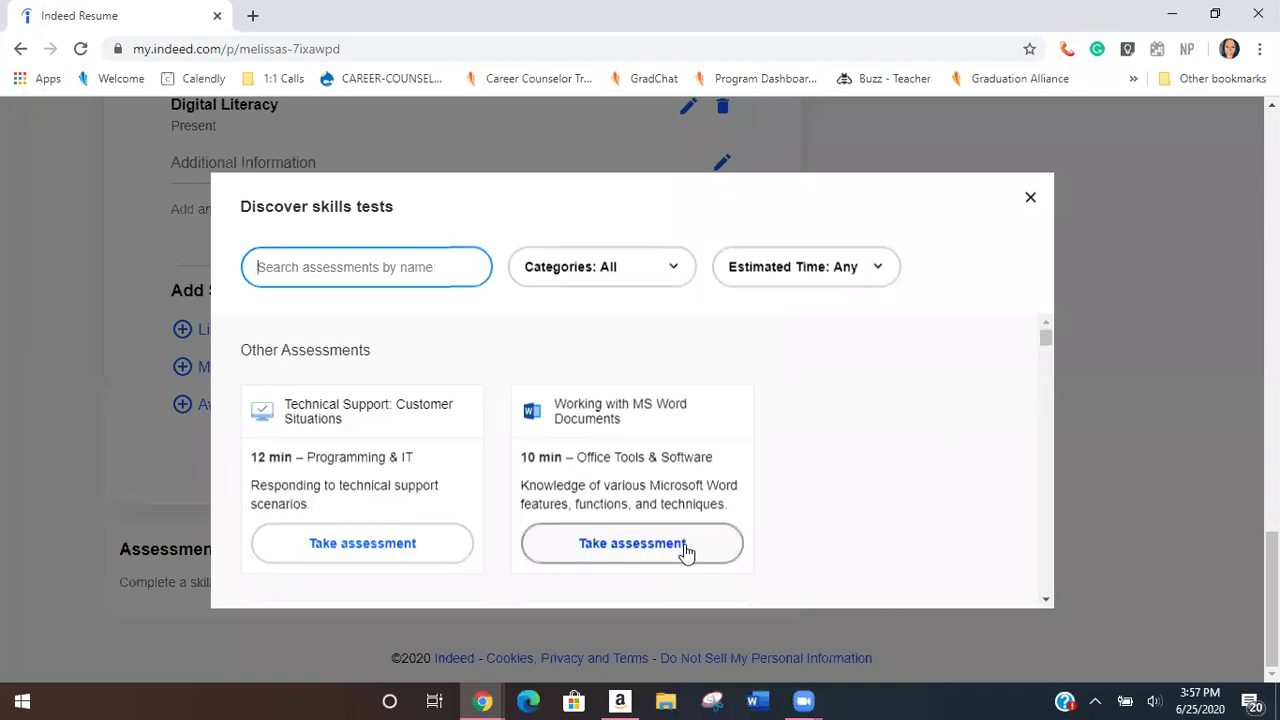
{"action": "left_click", "coordinate": [674, 274]}
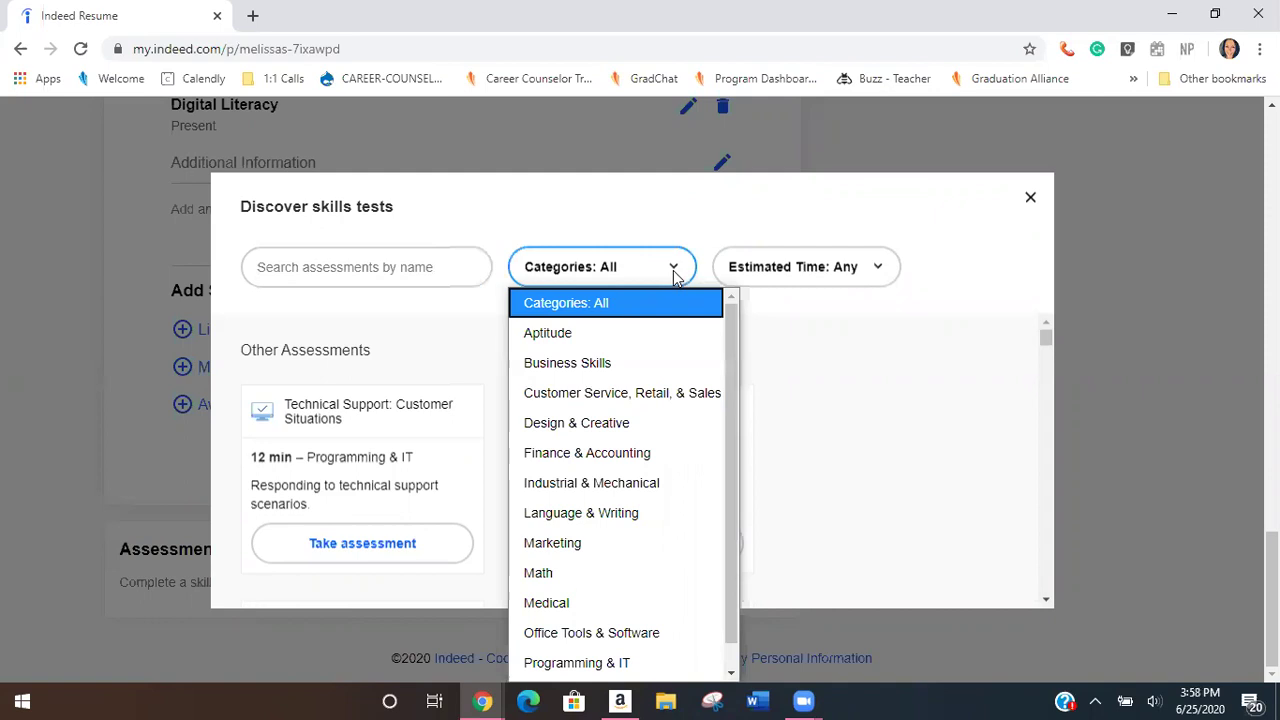
{"action": "left_click", "coordinate": [878, 271]}
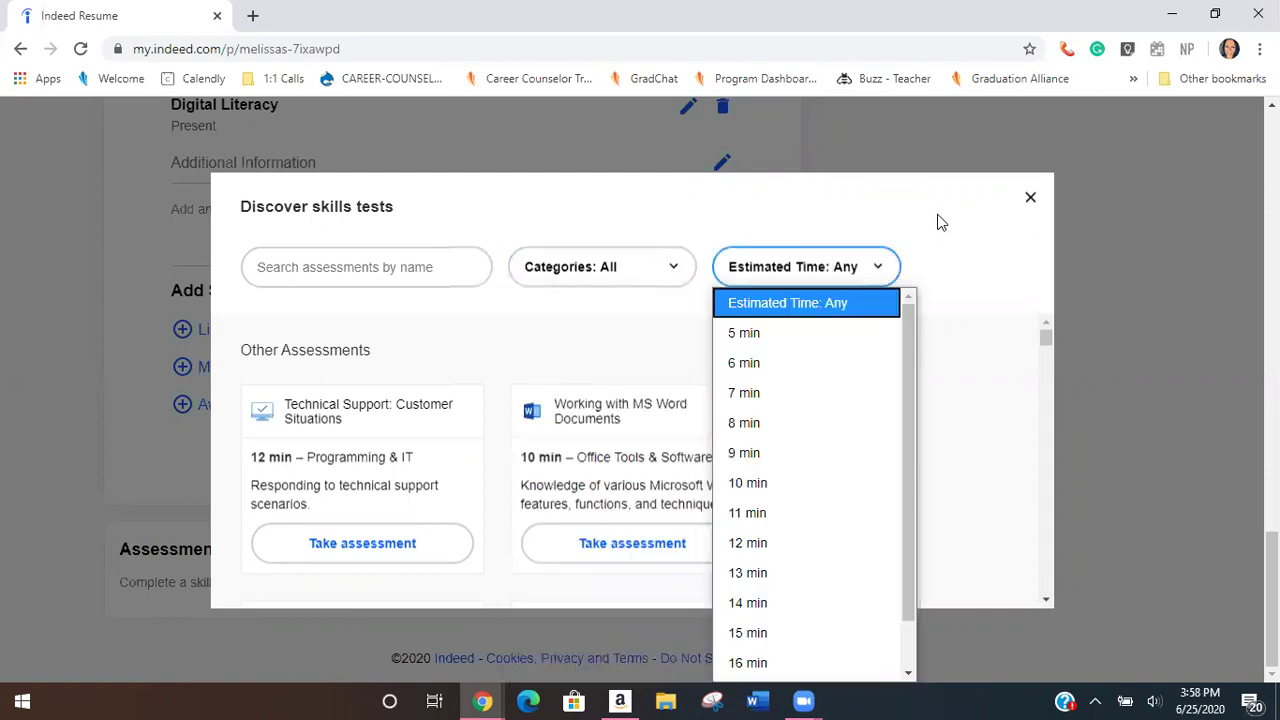
{"action": "left_click", "coordinate": [1031, 200]}
- Review the resume options and privacy settings, and set the resume's visibility to Private
{"action": "scroll", "coordinate": [640, 390], "scroll_direction": "up", "scroll_amount": 1}
{"action": "left_click_drag", "start_coordinate": [1272, 570], "coordinate": [1272, 321]}
{"action": "scroll", "coordinate": [640, 390], "scroll_direction": "up", "scroll_amount": 4}
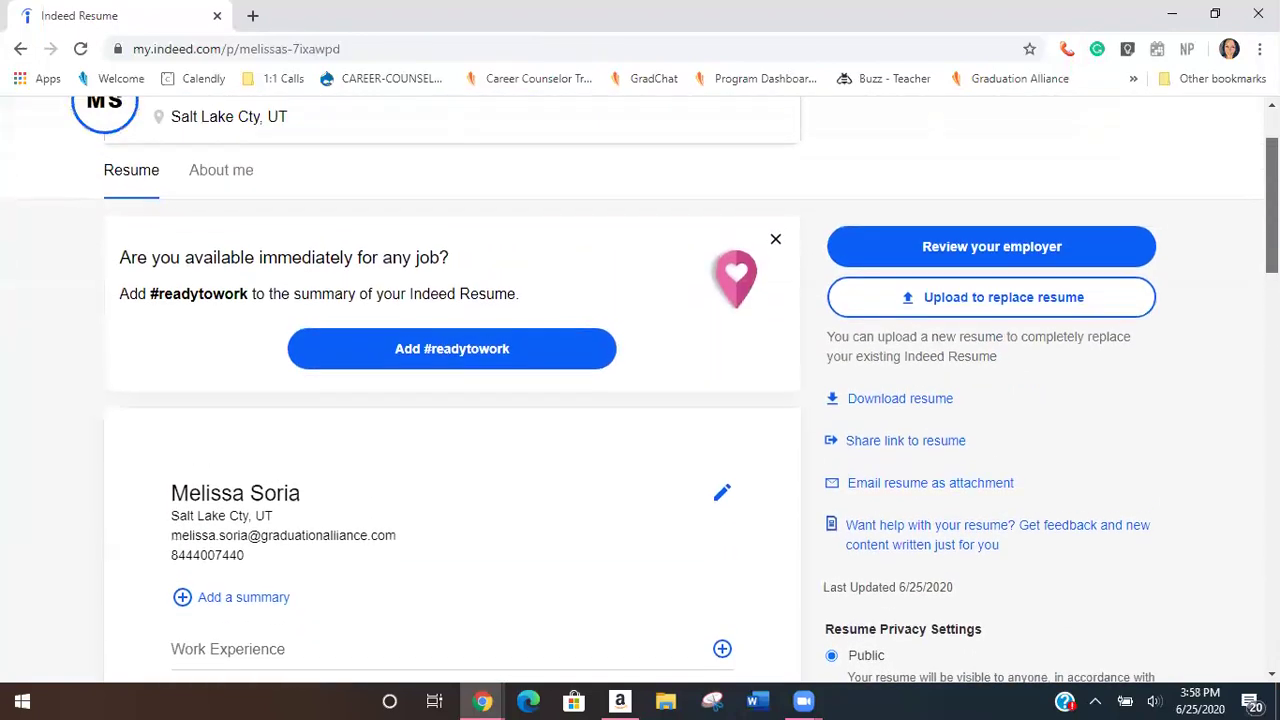
{"action": "scroll", "coordinate": [922, 138], "scroll_direction": "down", "scroll_amount": 2}
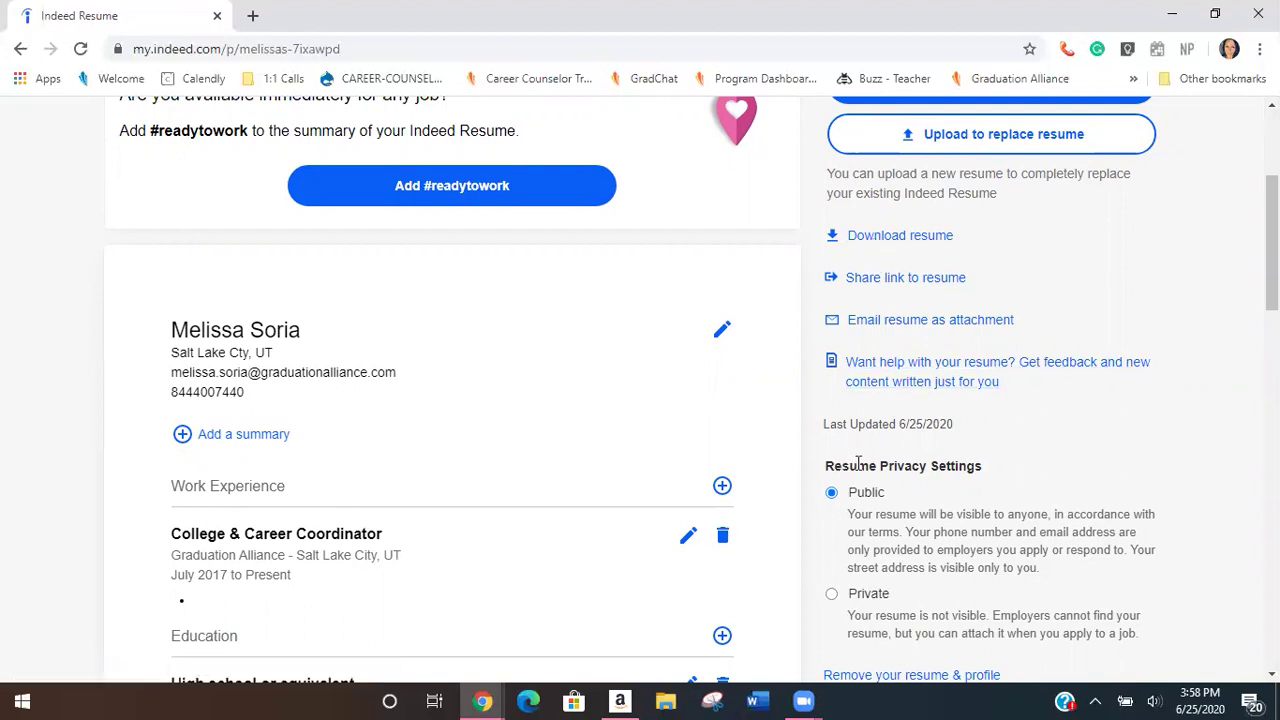
{"action": "left_click_drag", "start_coordinate": [1272, 262], "coordinate": [1272, 311]}
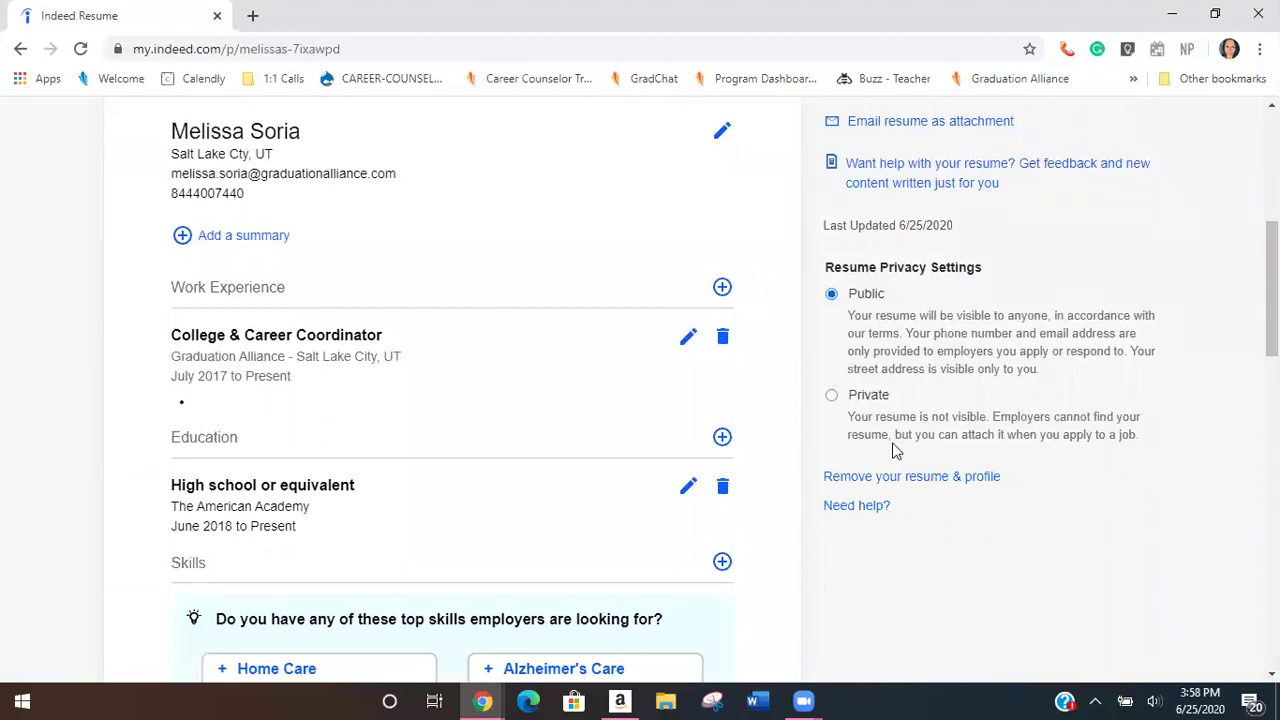
{"action": "left_click", "coordinate": [831, 396]}
{"action": "left_click_drag", "start_coordinate": [1272, 300], "coordinate": [1272, 185]}
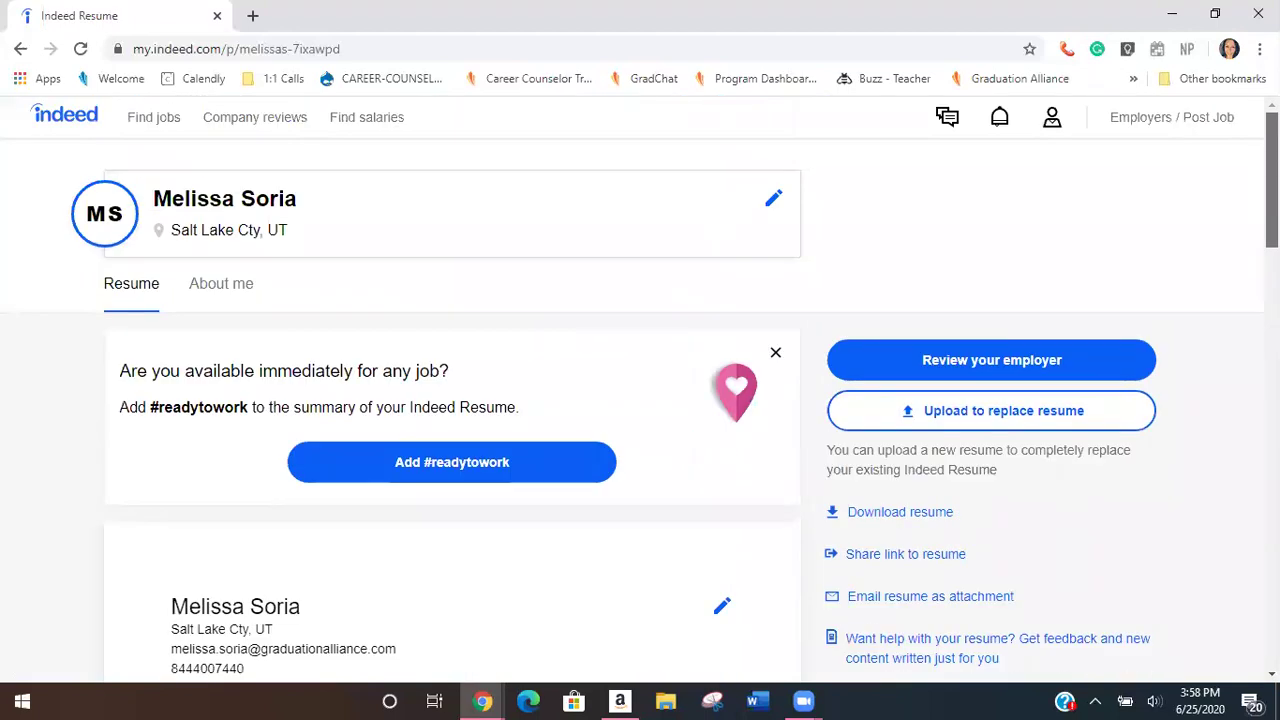